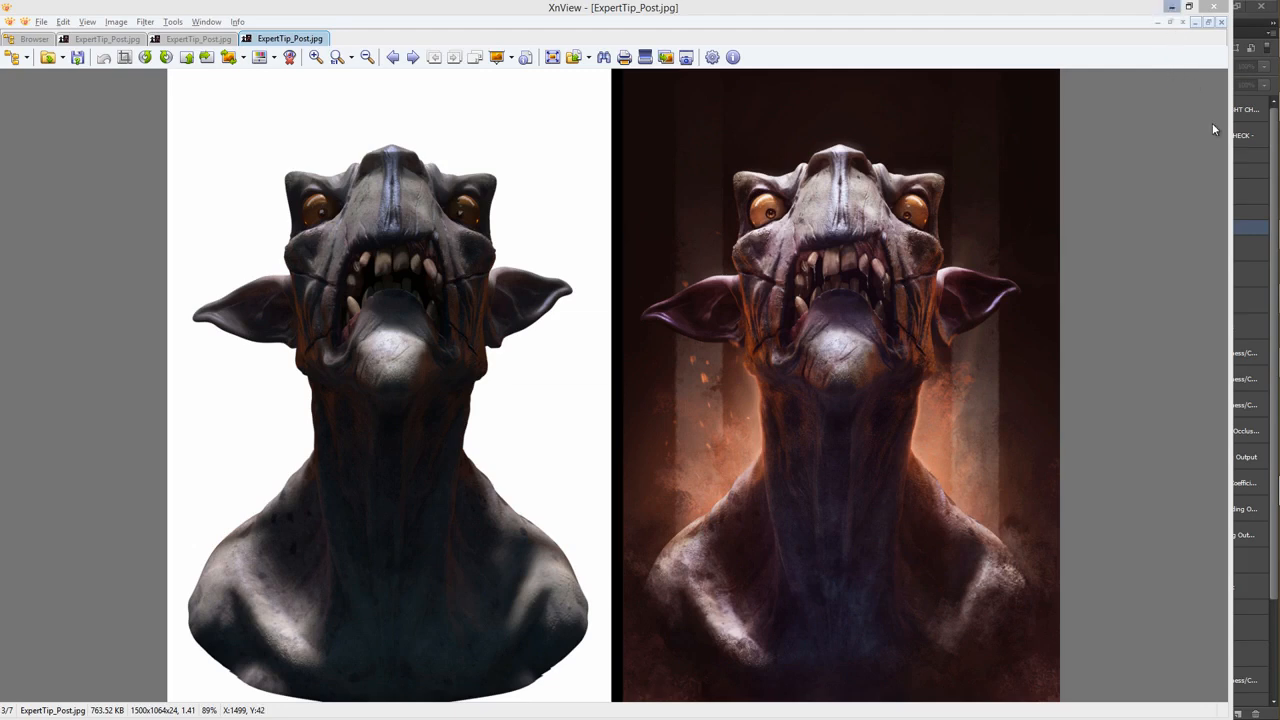
Switch to Photoshop, select the Final Color Output layer and show the fixes layer, checking its effect on the neck.
left_click(1268, 163)
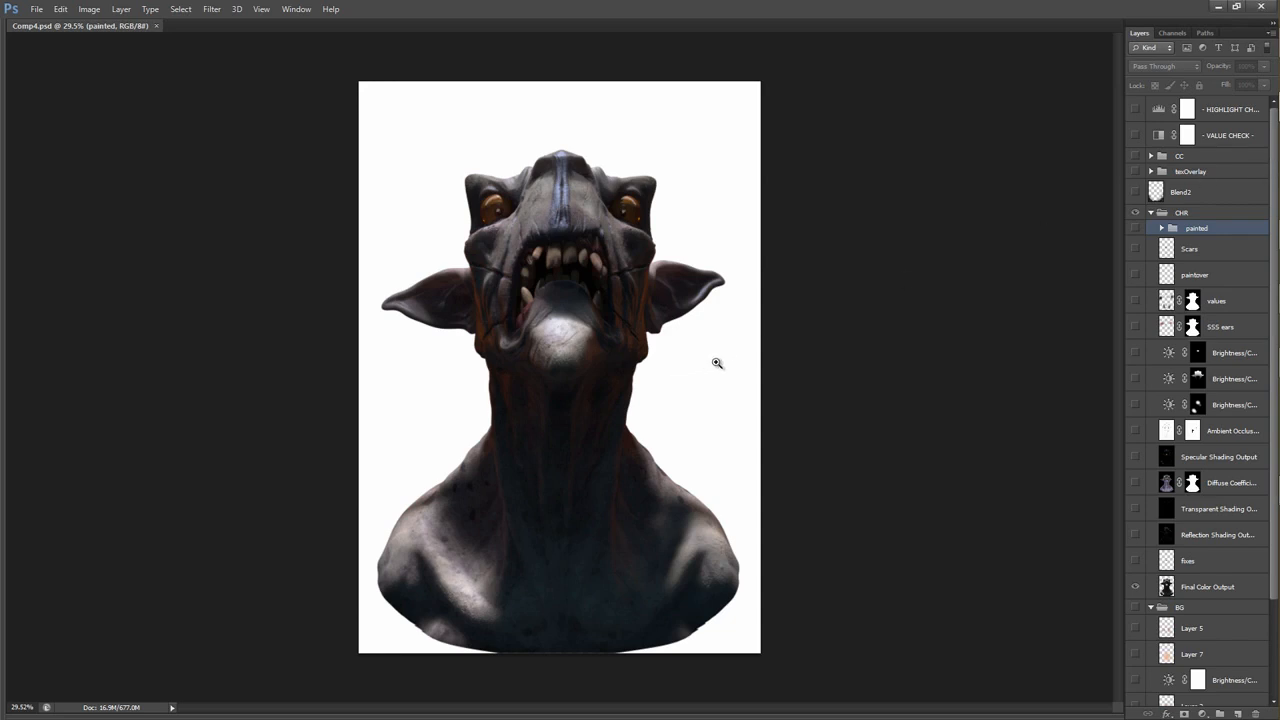
scroll(1186, 554, "down", 5)
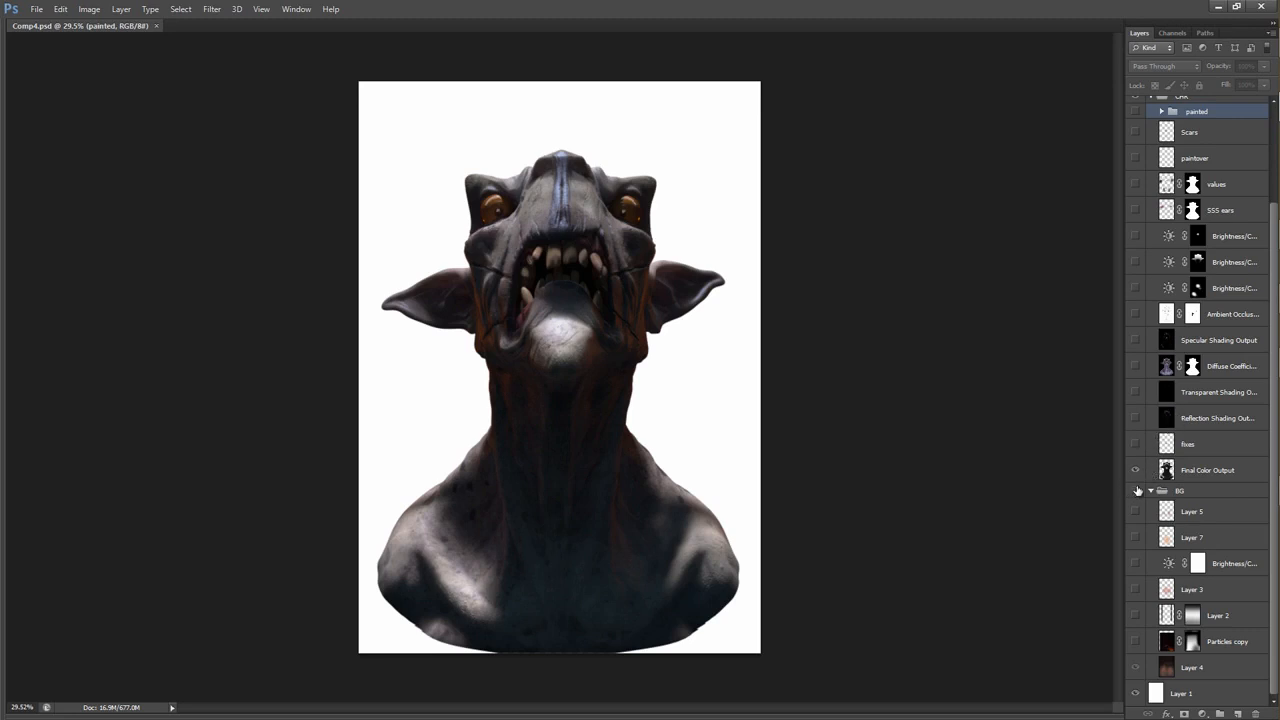
left_click(1185, 472)
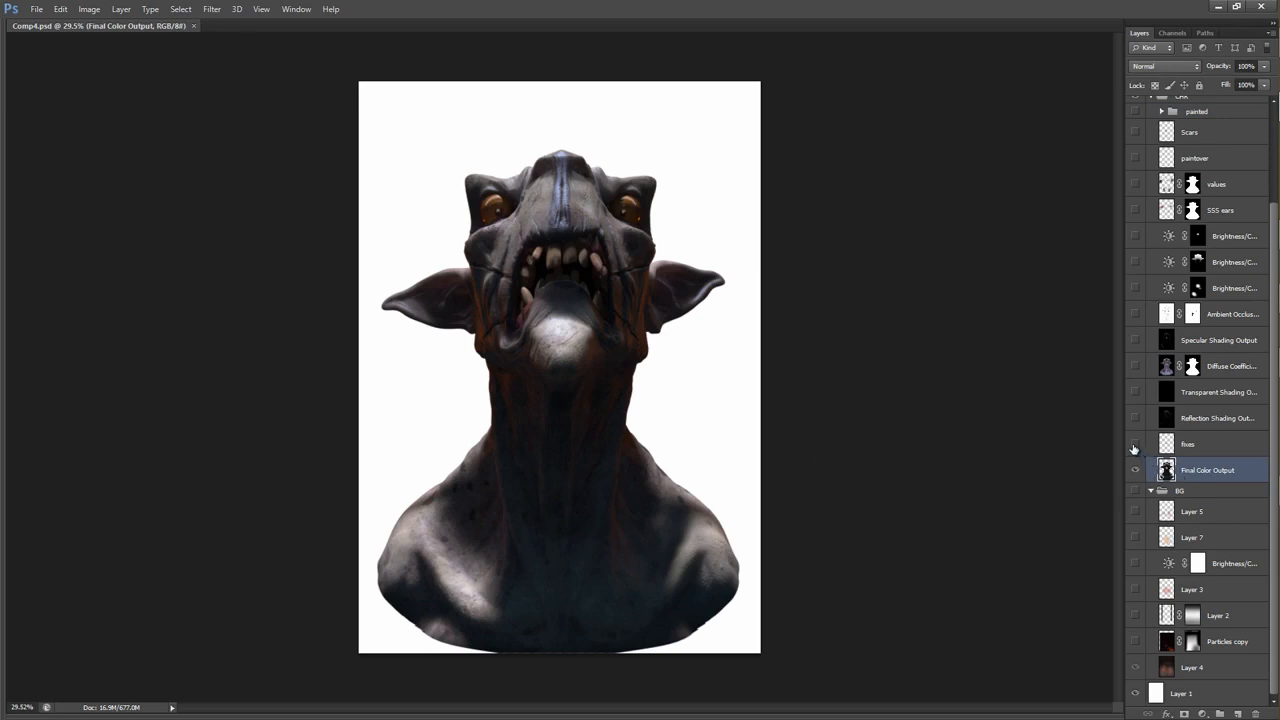
left_click_drag(549, 431, 627, 382)
left_click_drag(600, 289, 631, 289)
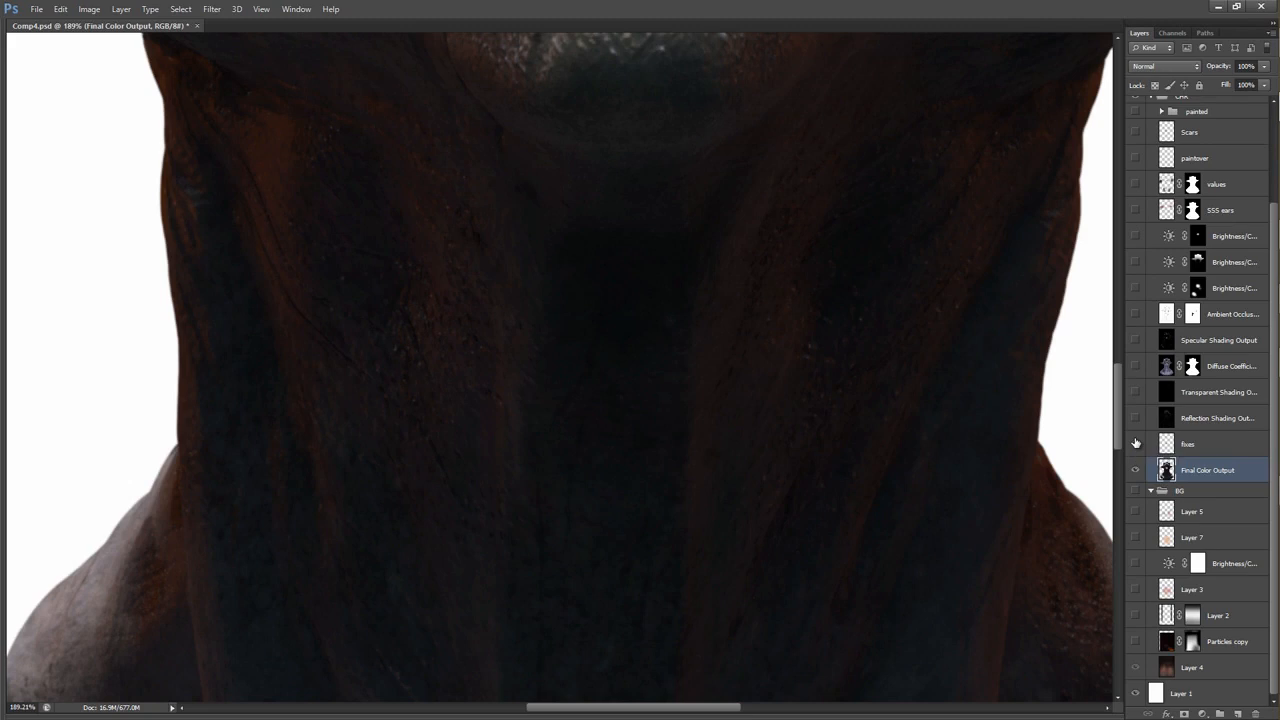
left_click_drag(783, 334, 686, 337)
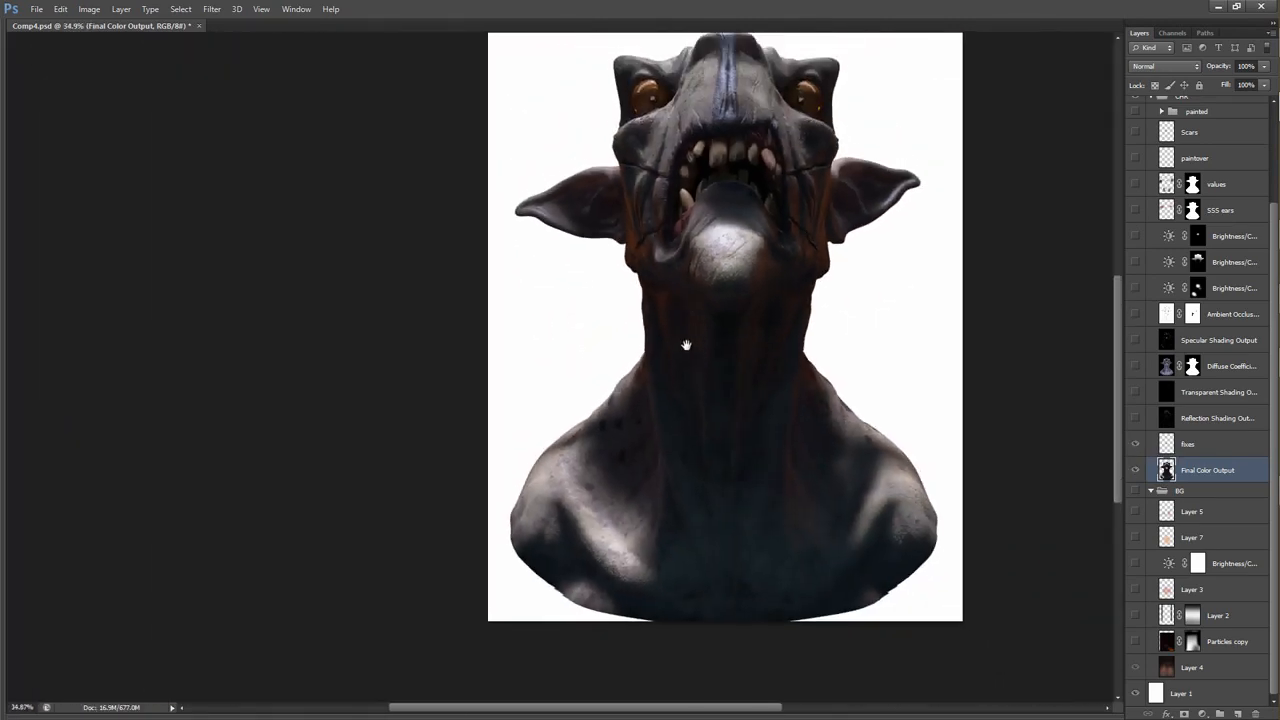
Show the Reflection Shading Output layer, preview it in Normal blend mode and set it back to Screen.
left_click(1135, 419)
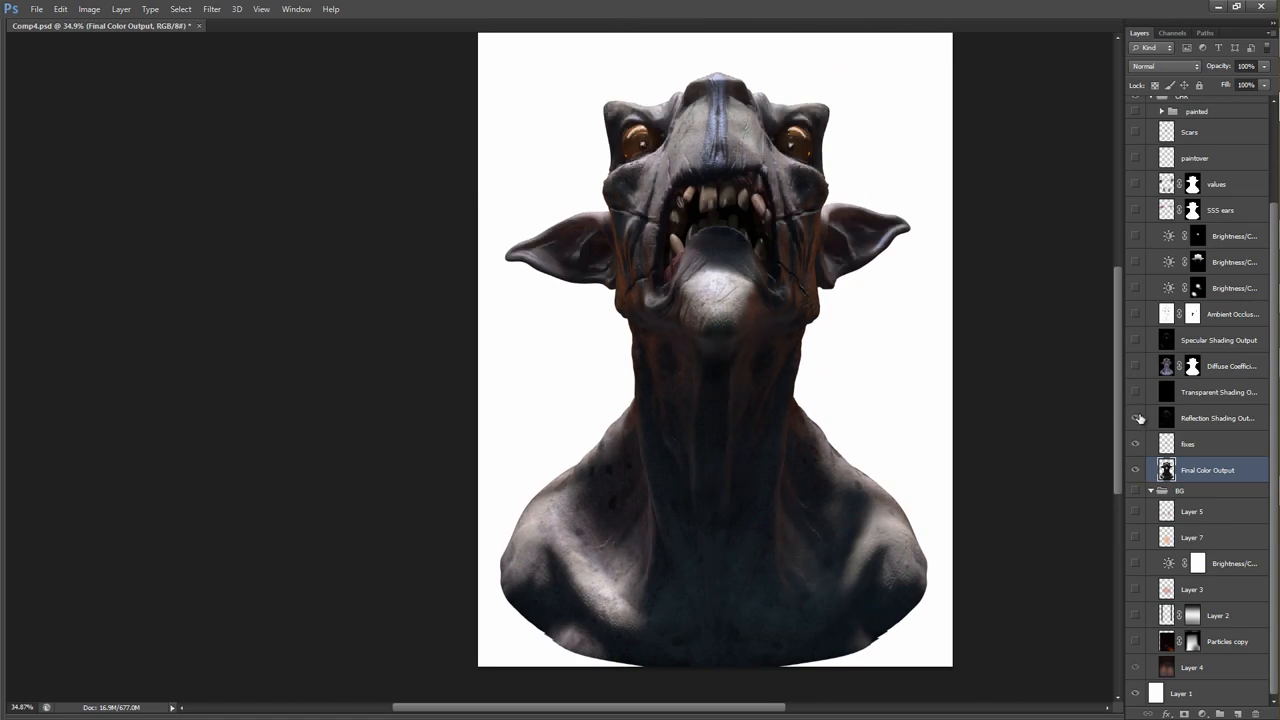
left_click(1190, 417)
left_click(1193, 74)
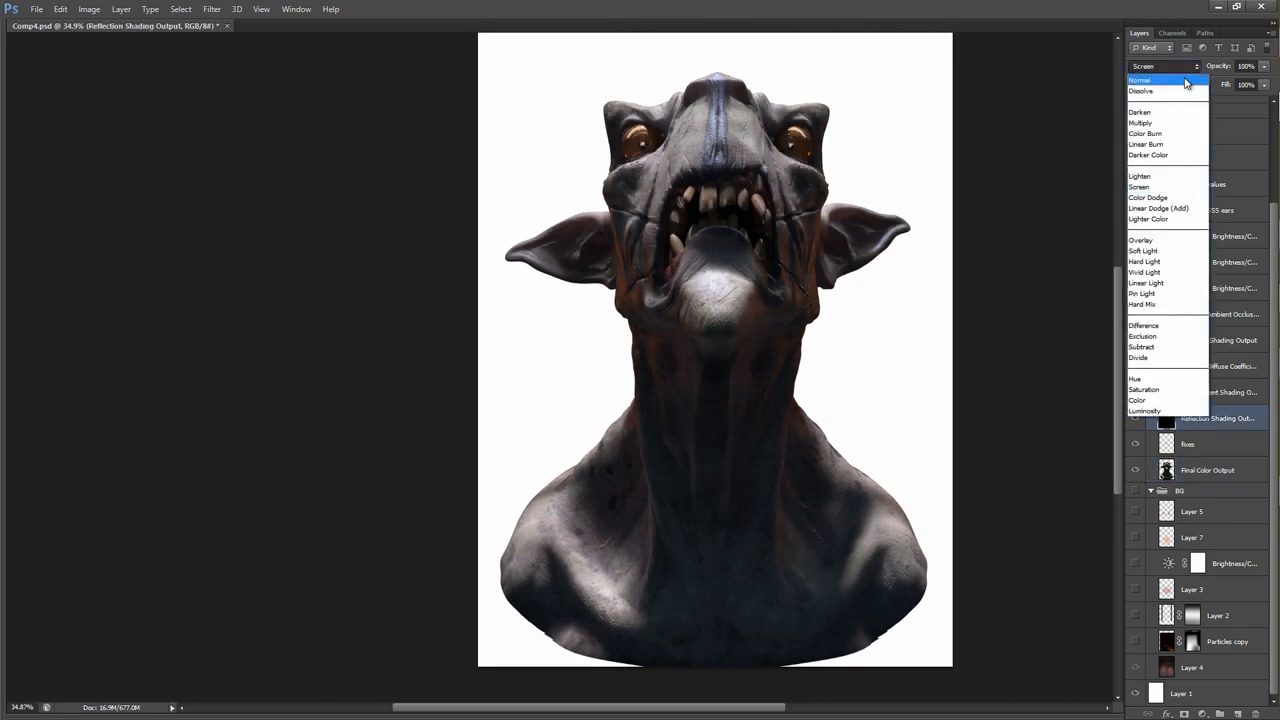
left_click(1166, 72)
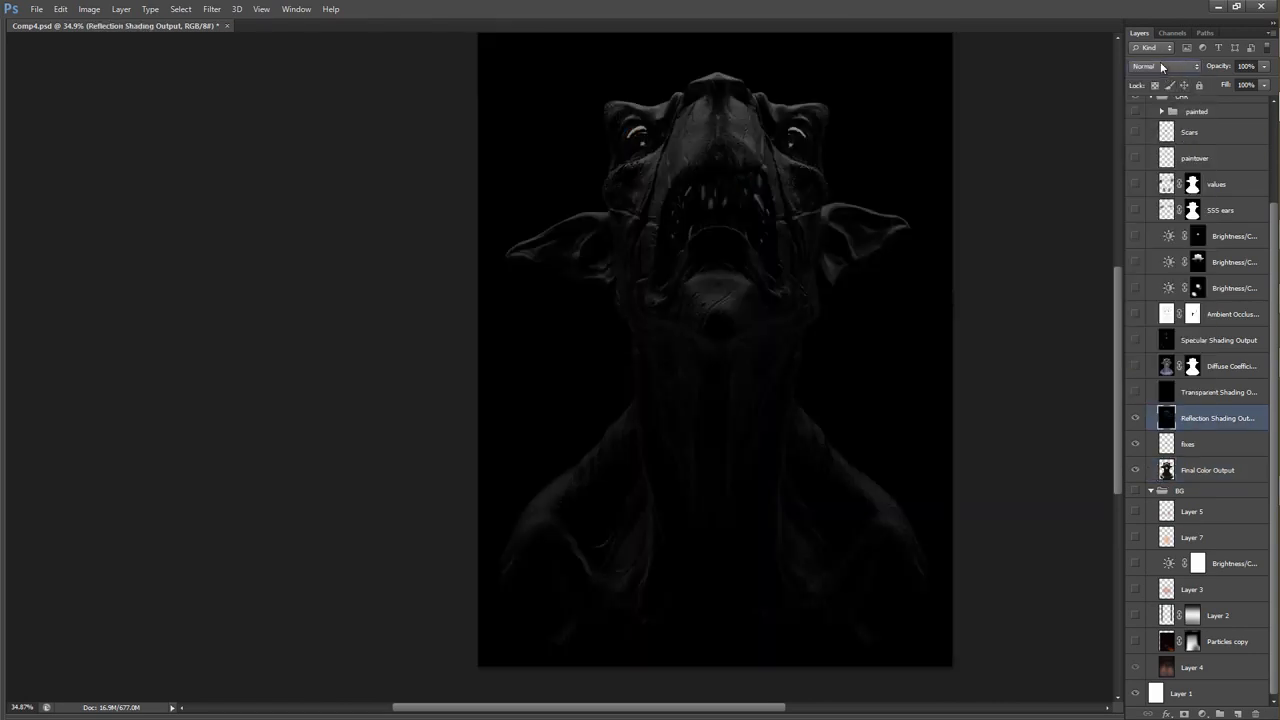
left_click(1165, 66)
left_click(1165, 188)
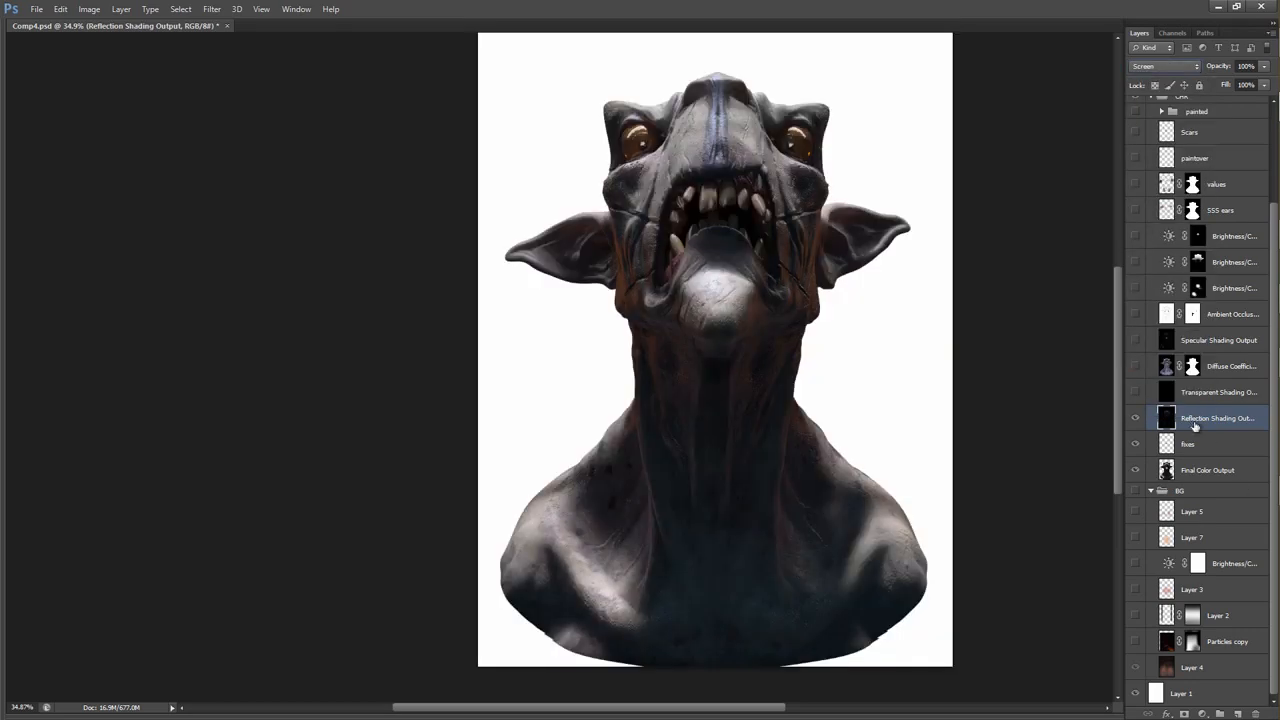
Add a layer mask to the Reflection Shading Output layer and choose a rough textured brush for painting on it.
left_click(1184, 713)
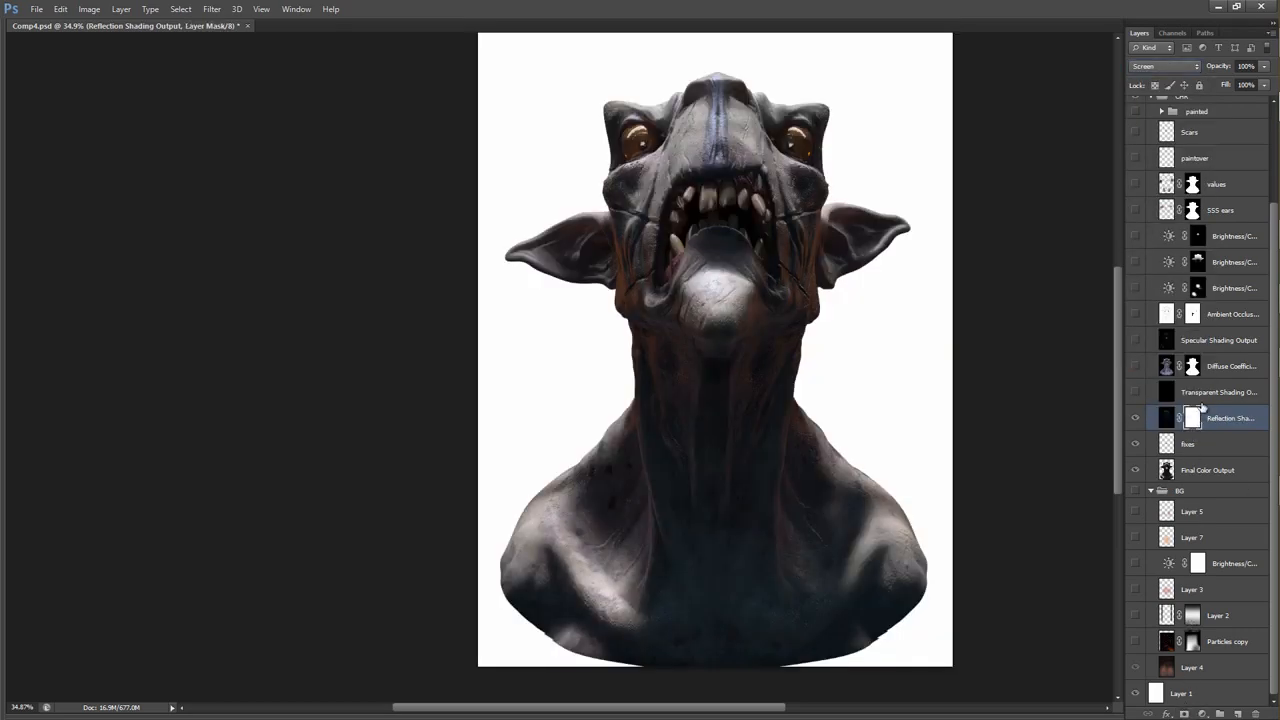
right_click(688, 192)
left_click(765, 307)
left_click_drag(588, 170, 672, 174)
scroll(709, 237, "up", 3)
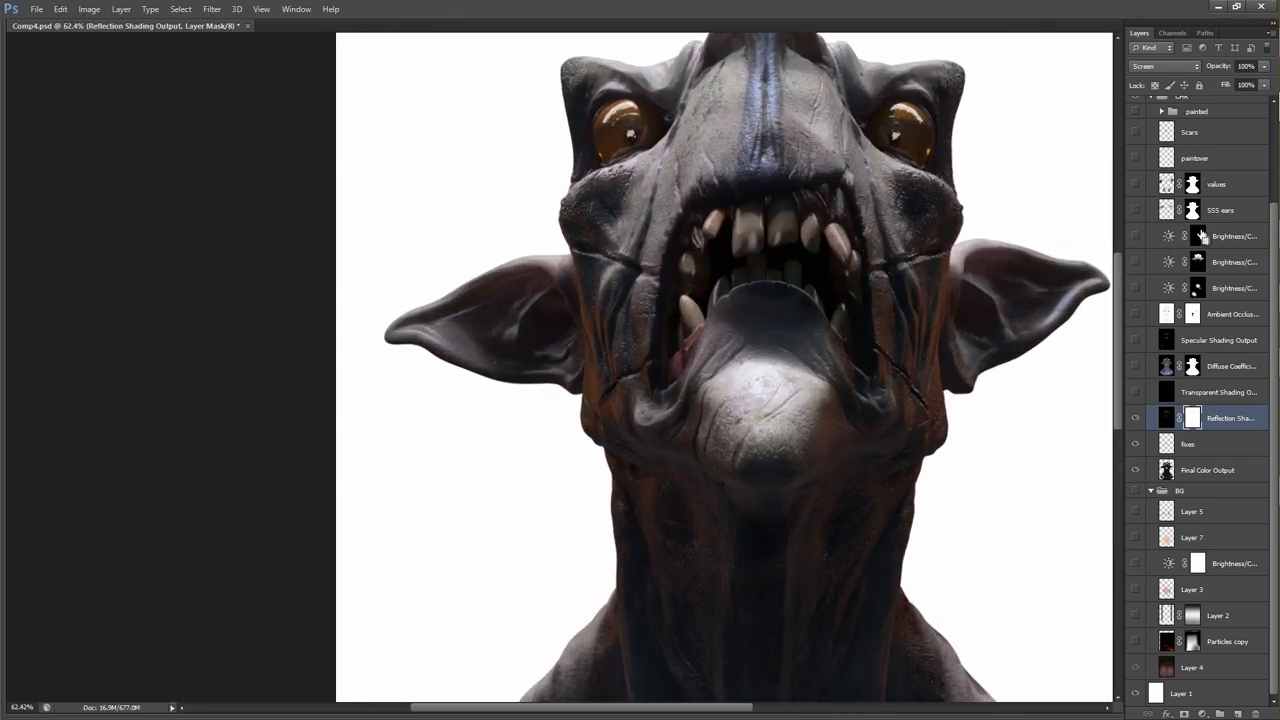
Switch the reflection layer to Normal blending and paint on its mask to hide reflections around the chin, neck and shoulders.
left_click(1165, 66)
left_click(1160, 68)
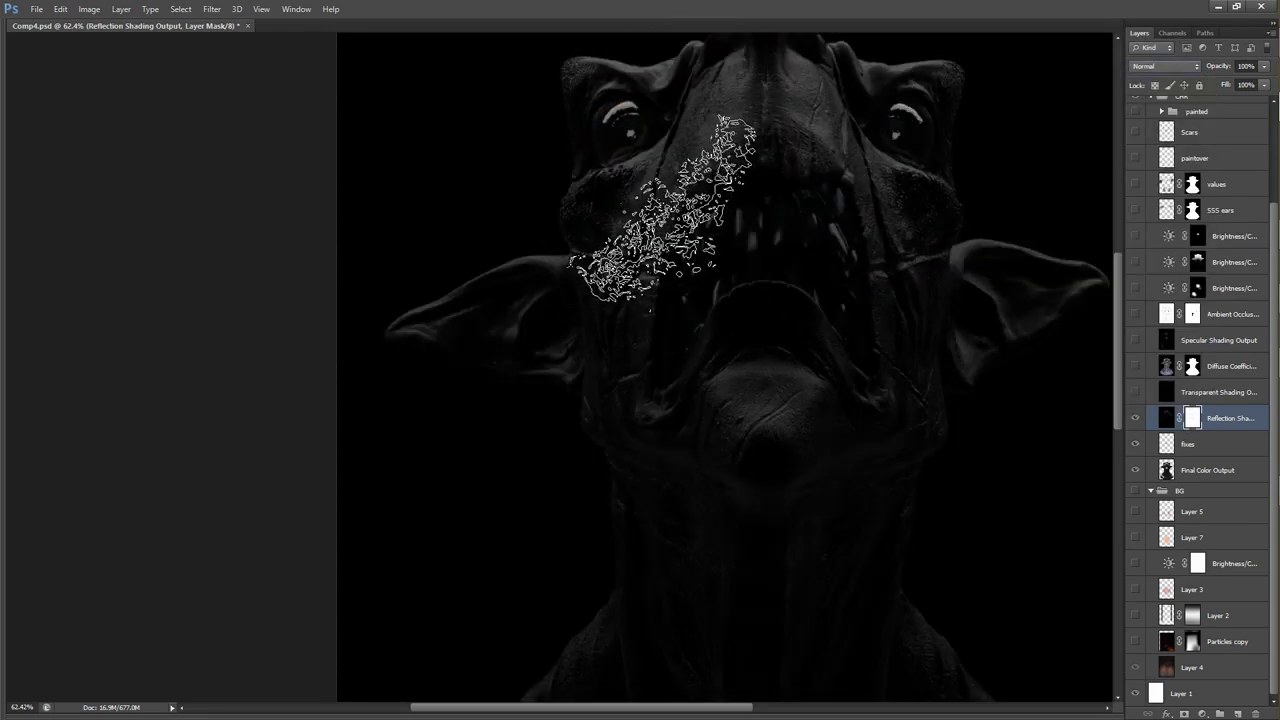
mouse_move(612, 255)
left_mouse_down()
mouse_move(655, 479)
mouse_move(995, 196)
mouse_move(780, 160)
mouse_move(756, 455)
left_mouse_up()
key("space")
left_click_drag(857, 628, 757, 313)
mouse_move(1012, 402)
left_mouse_down()
mouse_move(834, 503)
mouse_move(367, 465)
left_mouse_up()
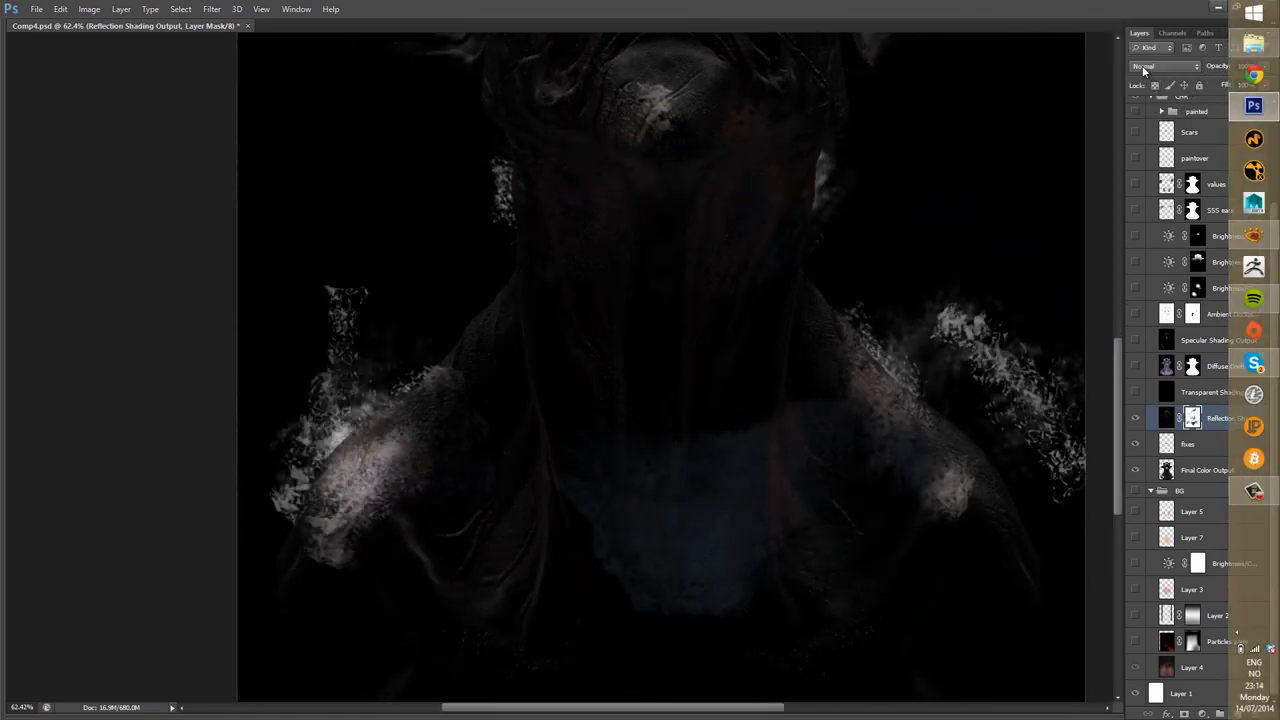
Set the masked Reflection Shading Output layer back to Screen blend mode and view the whole bust.
left_click(1146, 68)
left_click(1146, 188)
key("ctrl+space")
left_click_drag(663, 293, 623, 287)
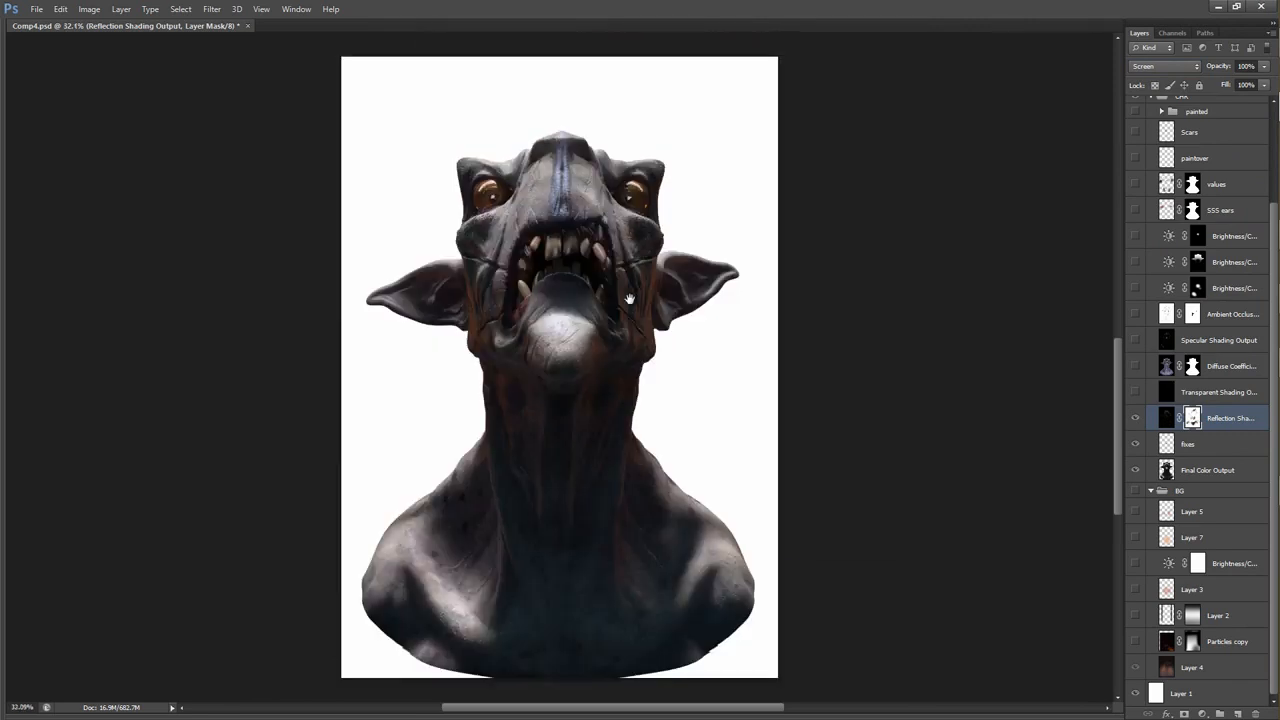
Show the Transparent Shading Output layer, preview its eye pass in Normal blend mode and restore Screen.
left_click(1135, 397)
left_click(1166, 393)
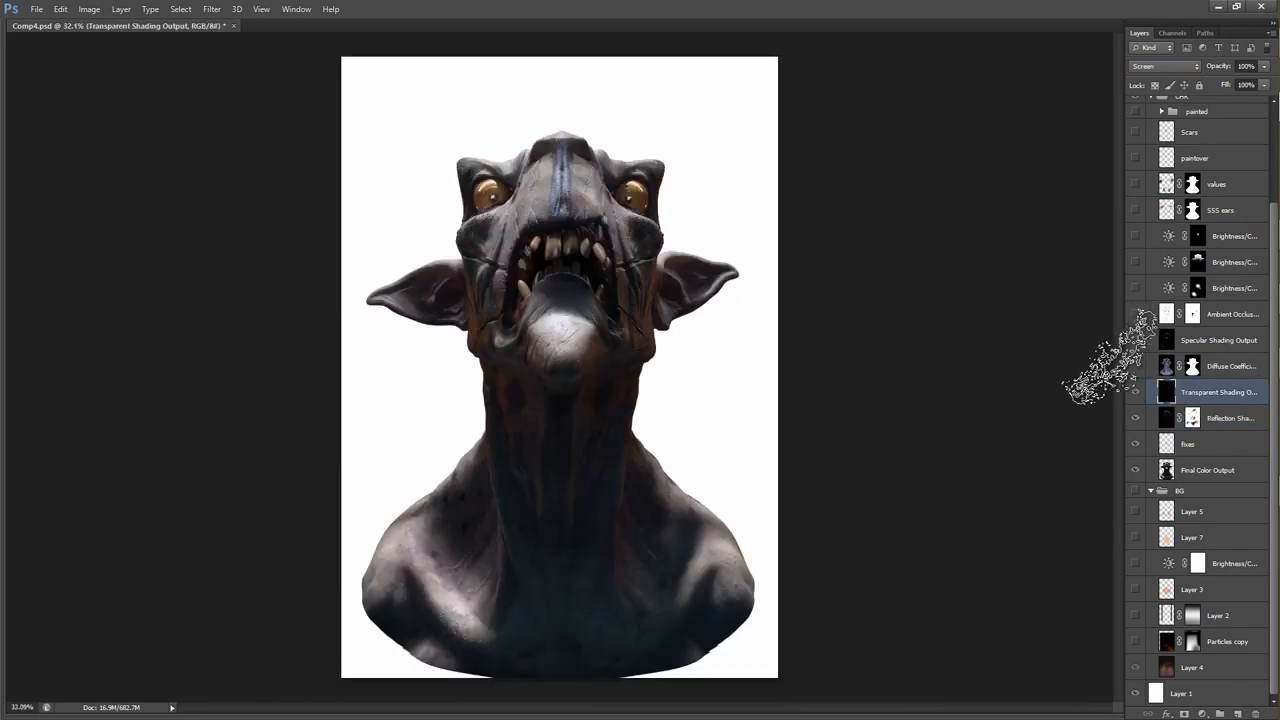
left_click(1175, 68)
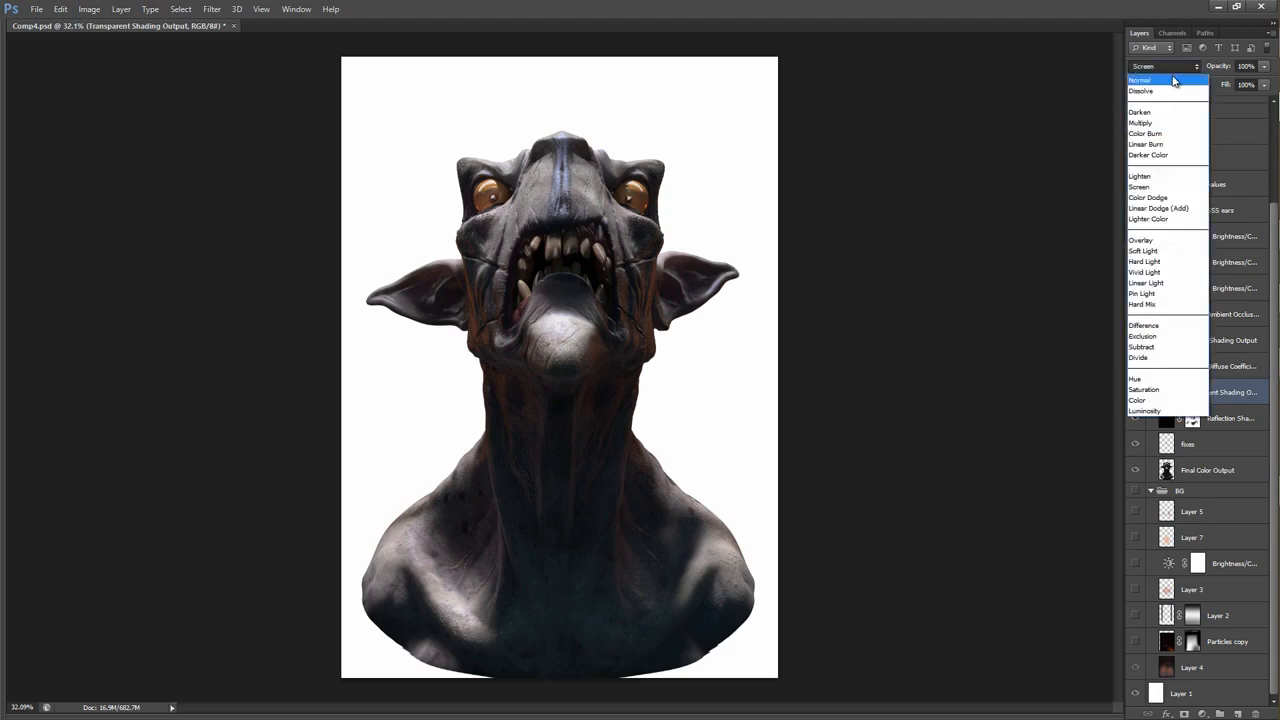
left_click(1175, 80)
left_click_drag(591, 203, 677, 169)
left_click_drag(777, 189, 686, 188)
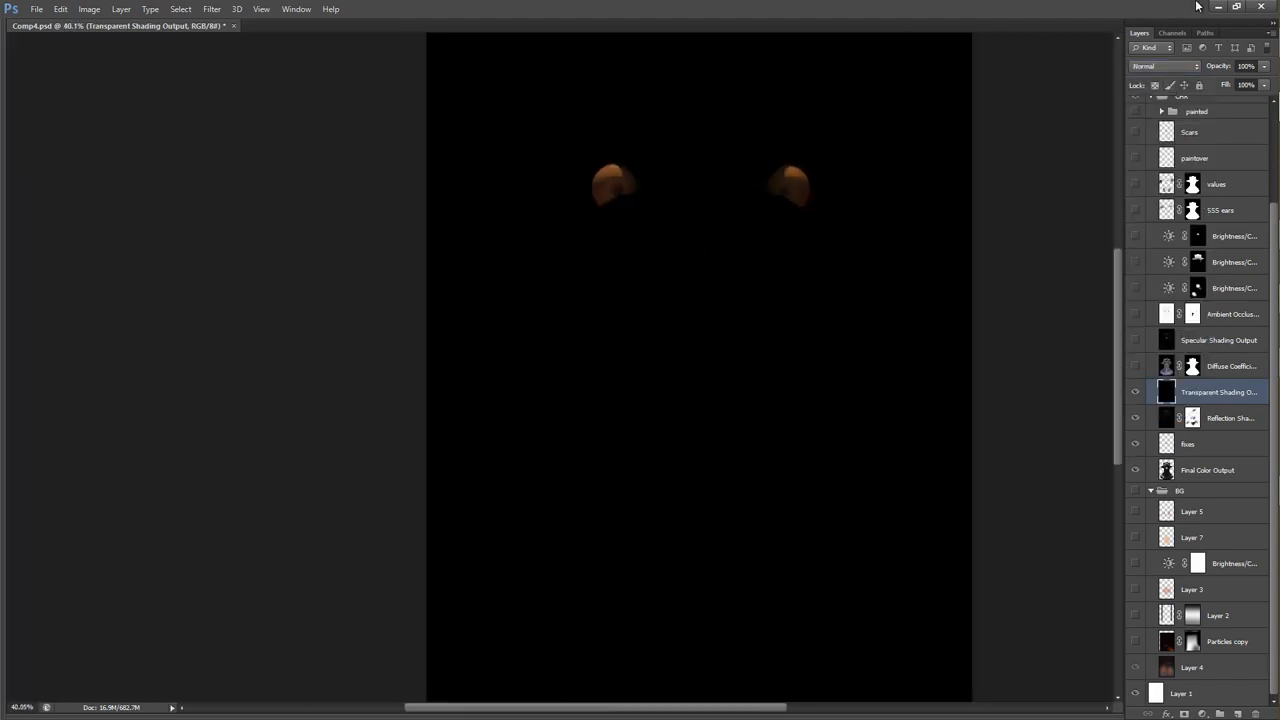
left_click(1169, 69)
left_click(1160, 191)
Compare the creature's eyes with the Transparent Shading Output layer hidden and shown.
left_click(1135, 395)
left_click(1135, 395)
left_click(1135, 395)
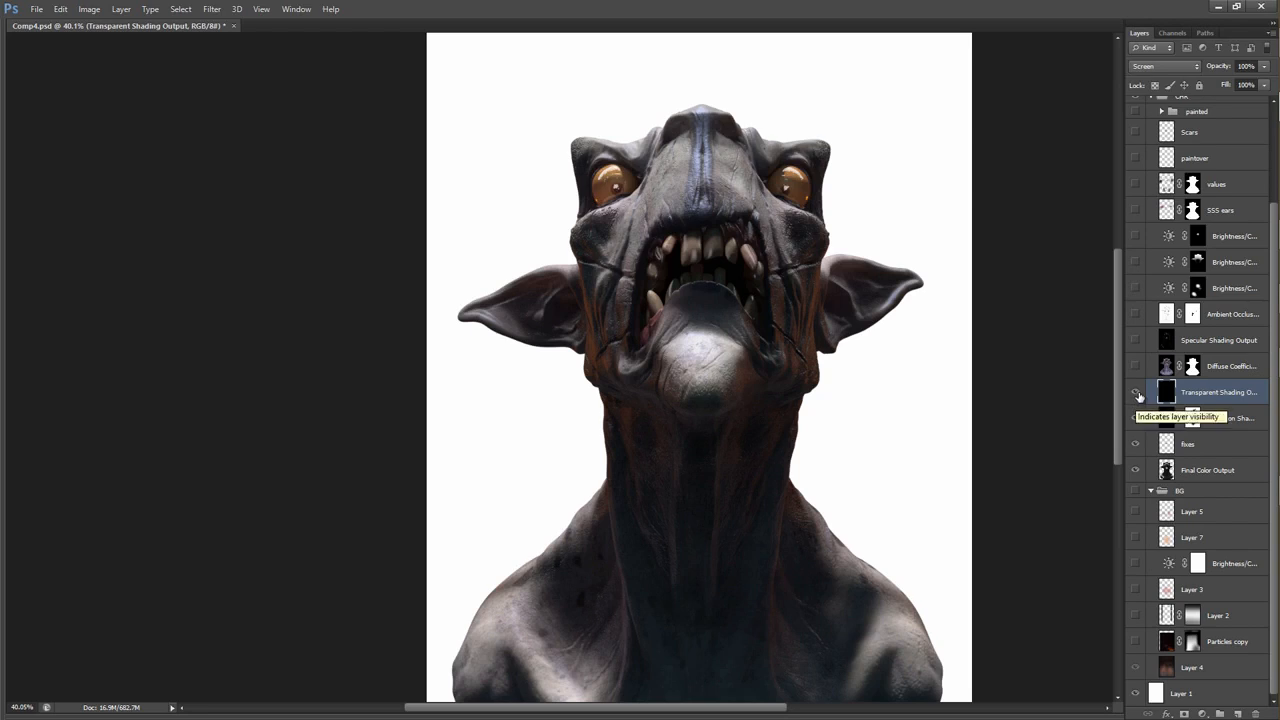
left_click(1136, 392)
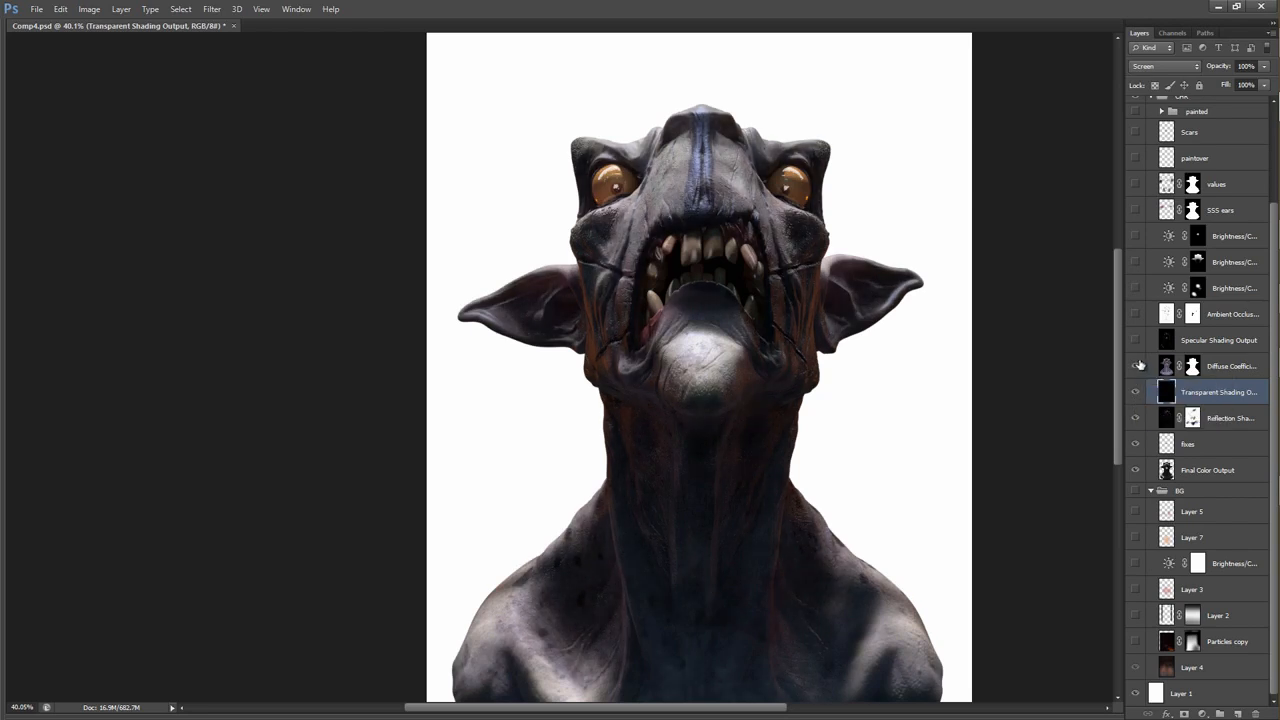
Select the Diffuse Coefficient layer and compare the whole bust with it hidden and shown.
left_click(1166, 370)
left_click_drag(950, 348, 908, 330)
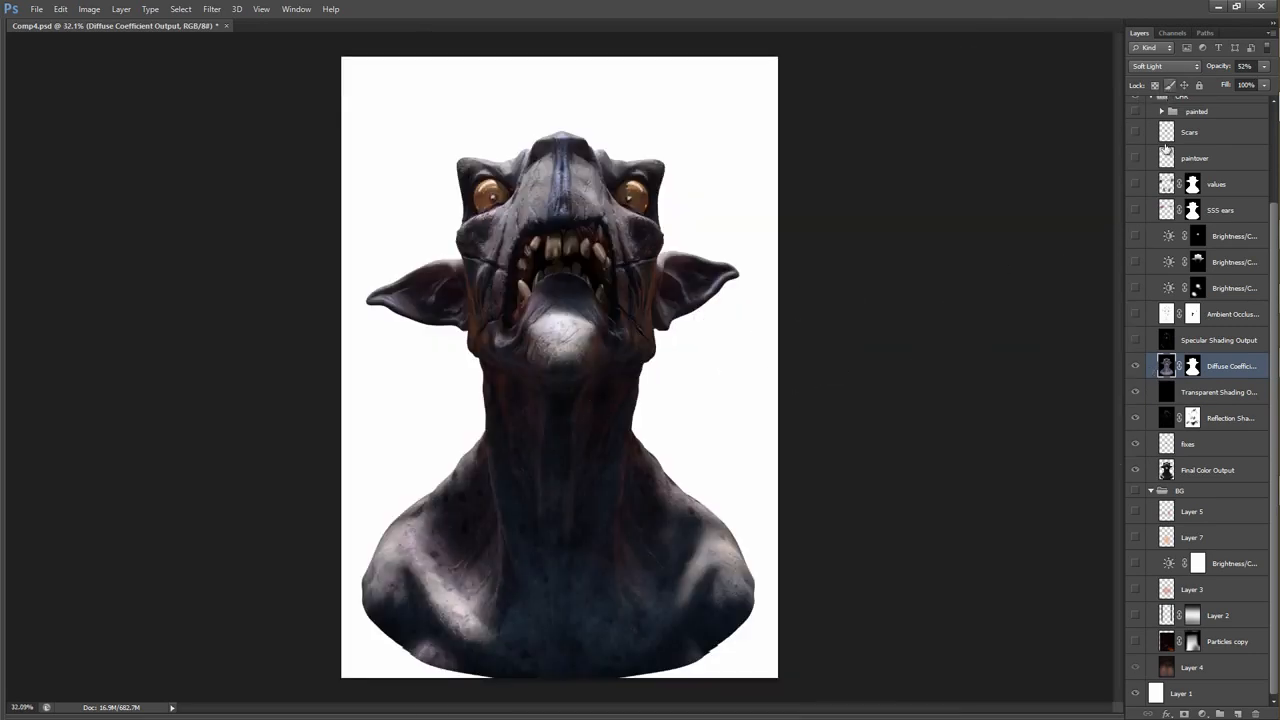
left_click(1136, 367)
left_click(1136, 367)
left_click(1136, 367)
left_click(1136, 367)
Preview the Diffuse Coefficient layer in Normal blend mode and undo the change.
left_click(1160, 66)
left_click(1145, 79)
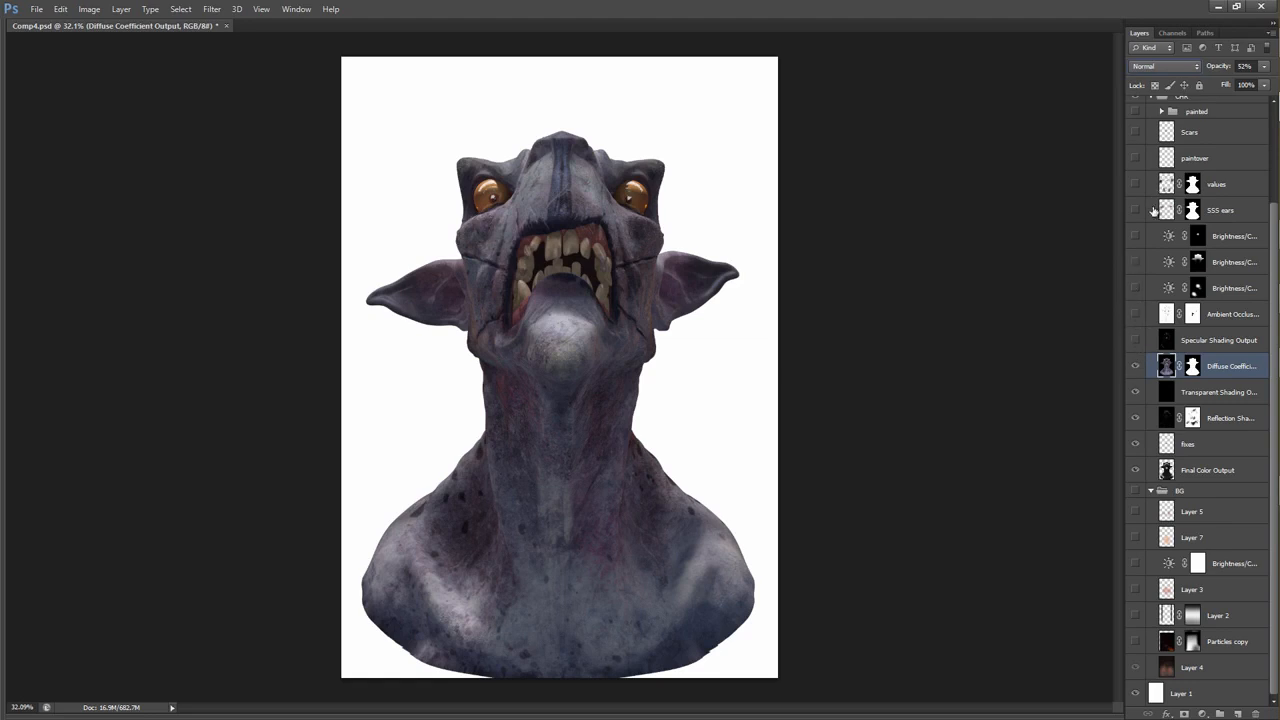
key("ctrl+z")
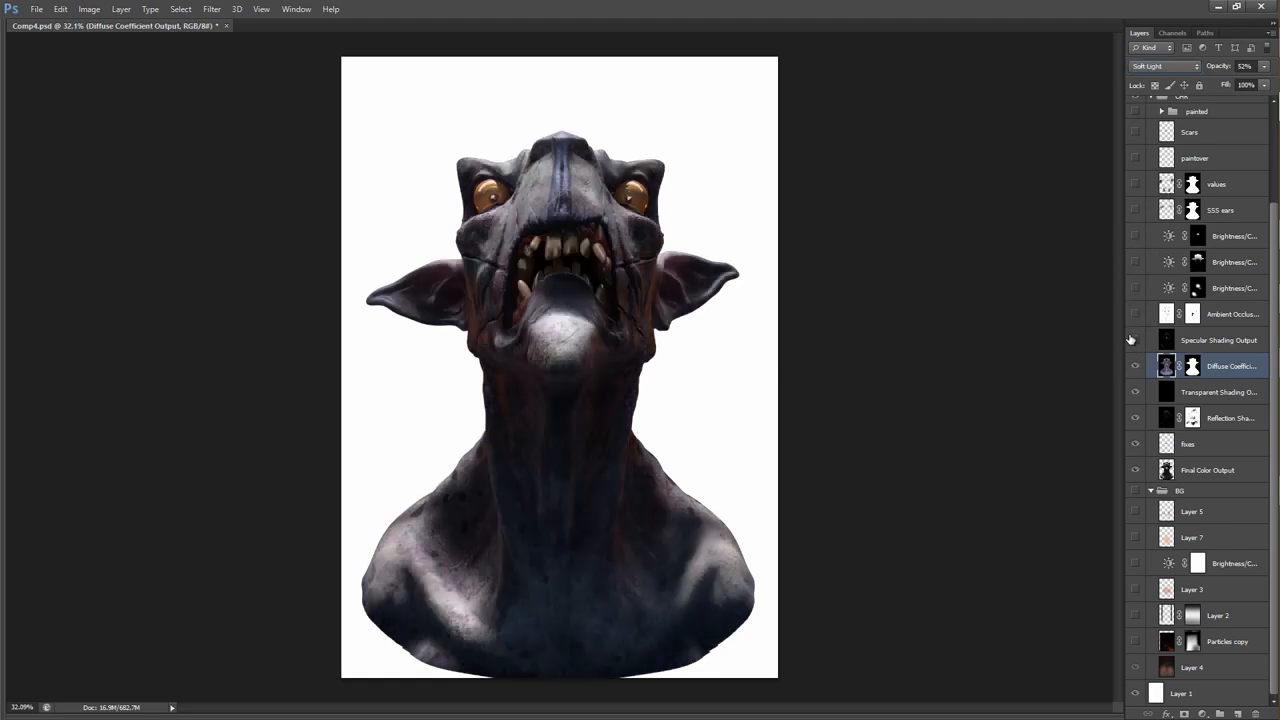
Show the Specular Shading Output layer and compare the bust with it off and on.
left_click(1136, 343)
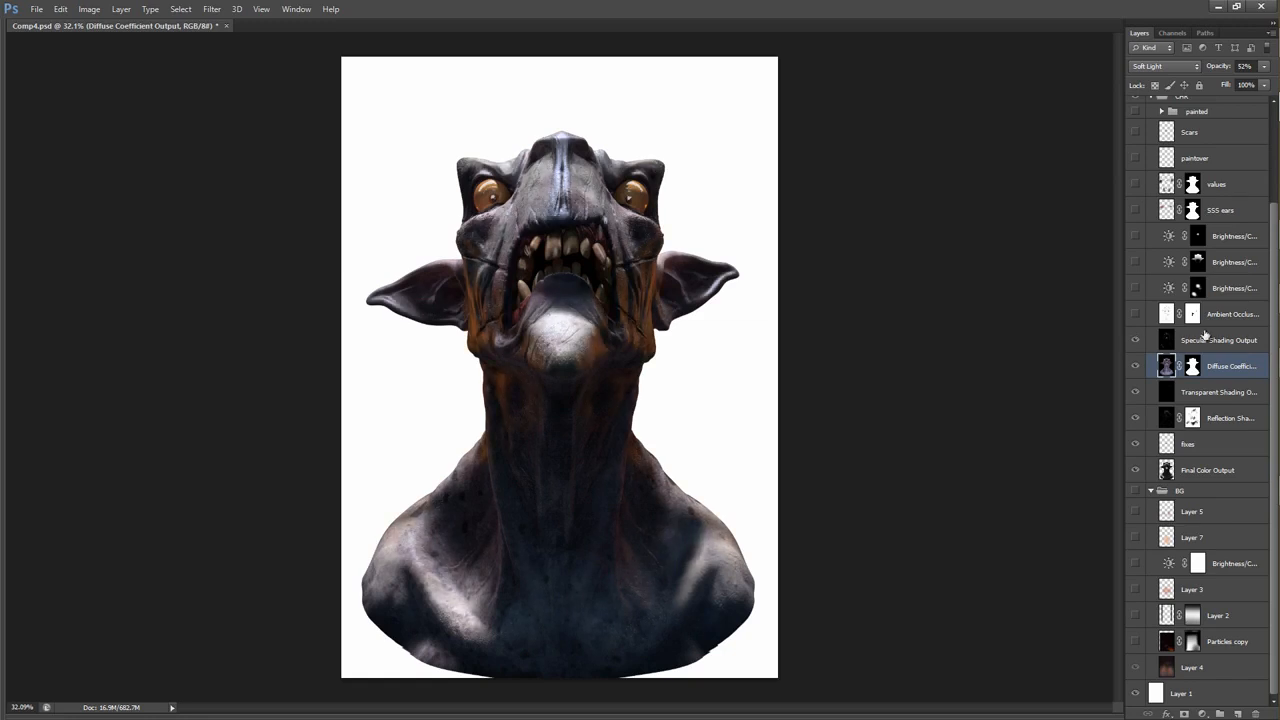
left_click(1212, 340)
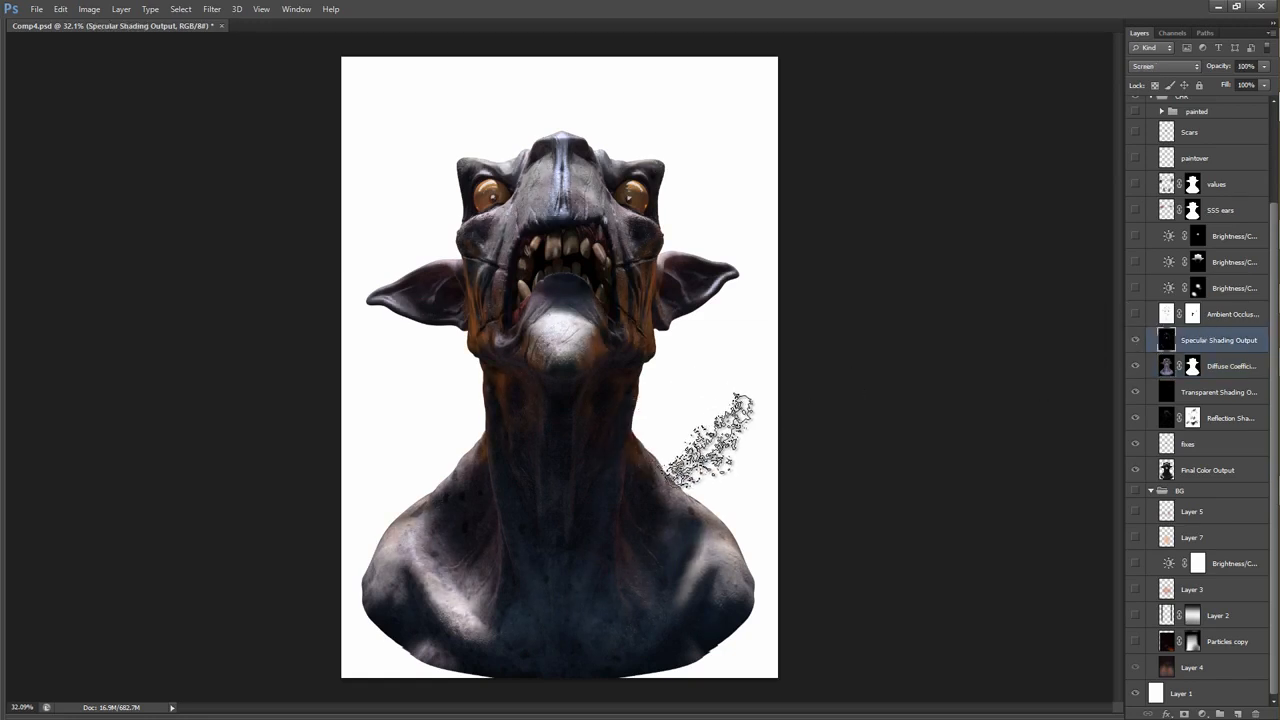
left_click(1134, 341)
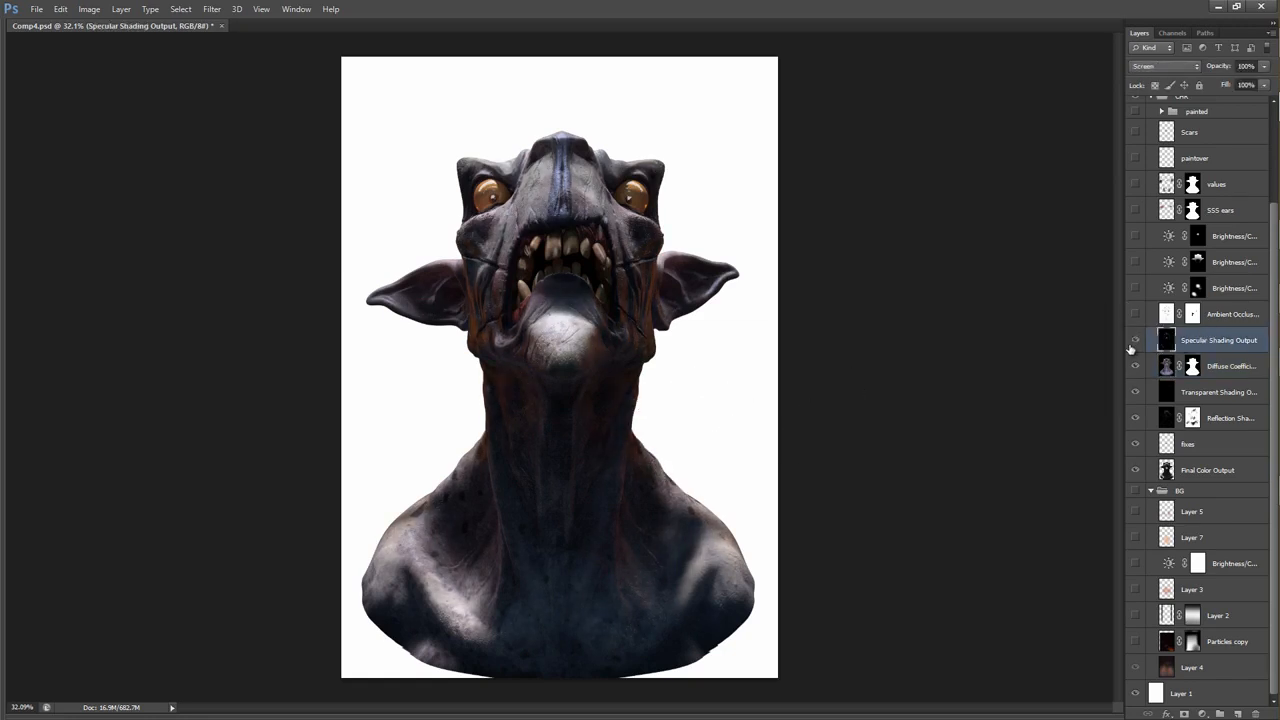
left_click(1134, 341)
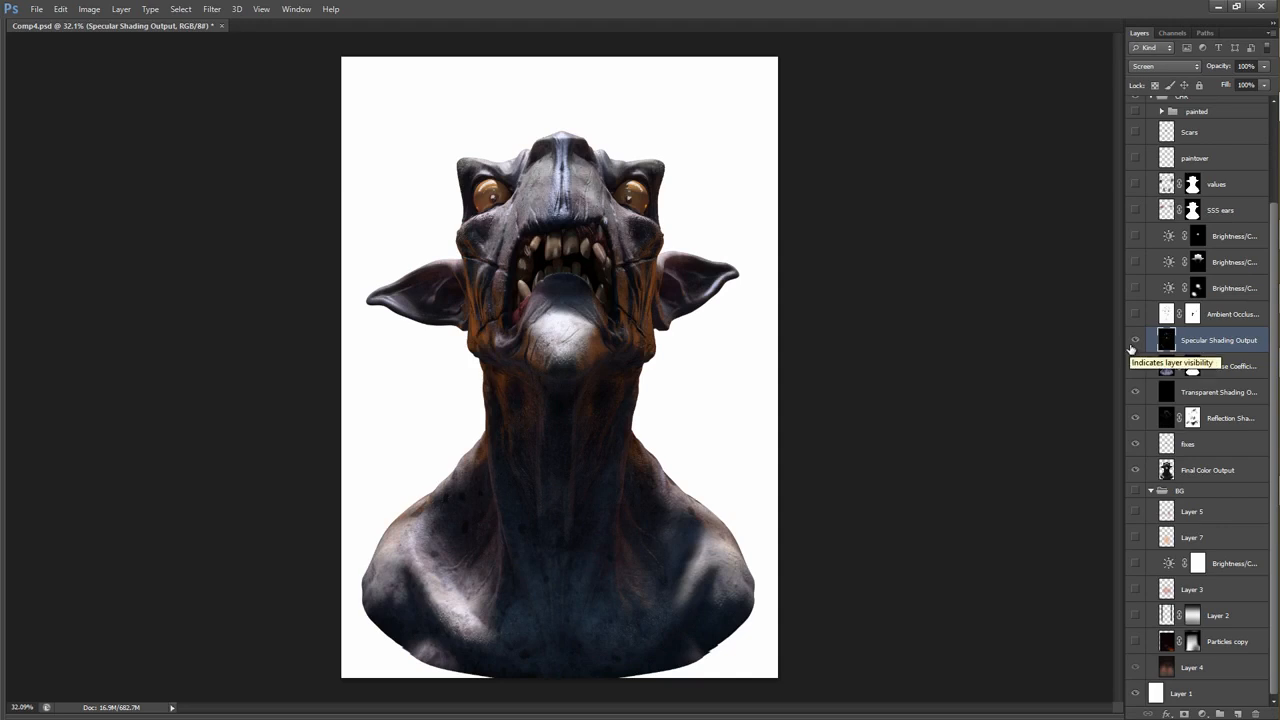
left_click(1134, 341)
left_click(1134, 344)
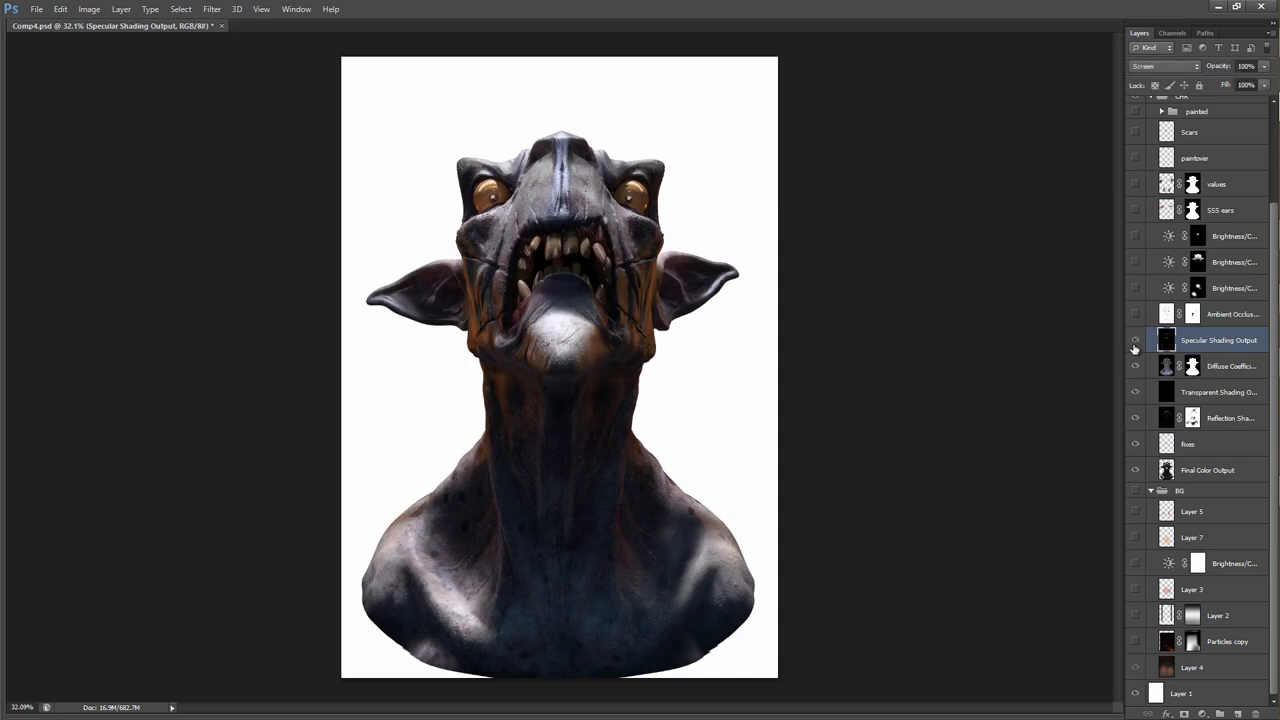
Show the Ambient Occlusion layer, preview it in Normal blend mode on the head and set it back to Multiply.
left_click(1134, 314)
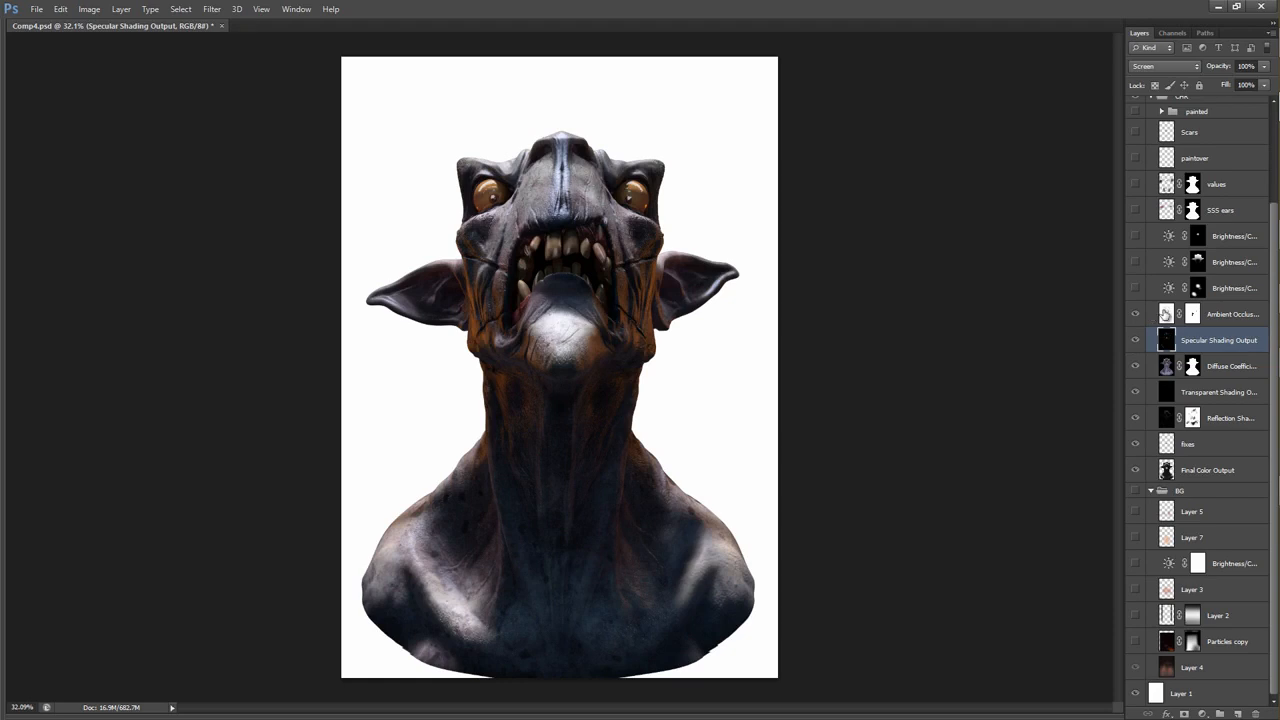
left_click(1168, 313)
left_click(1150, 67)
left_click(1145, 86)
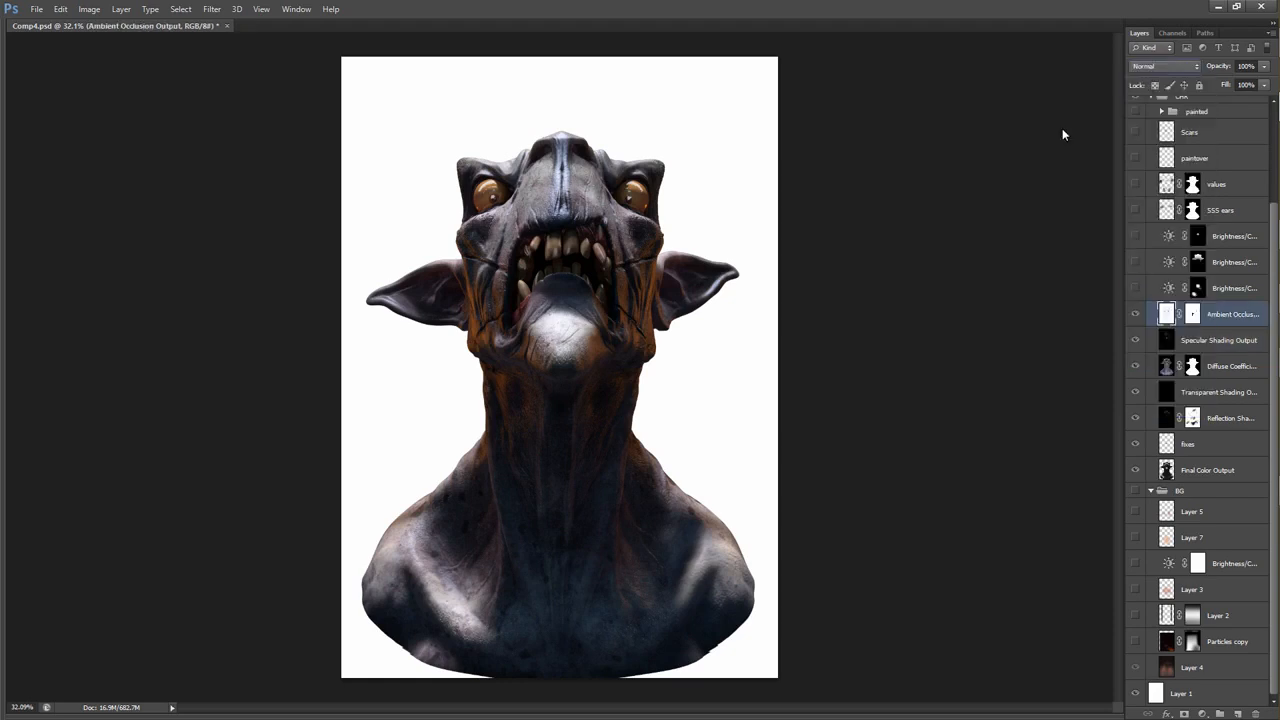
mouse_move(596, 219)
left_mouse_down()
mouse_move(634, 215)
mouse_move(598, 216)
left_mouse_up()
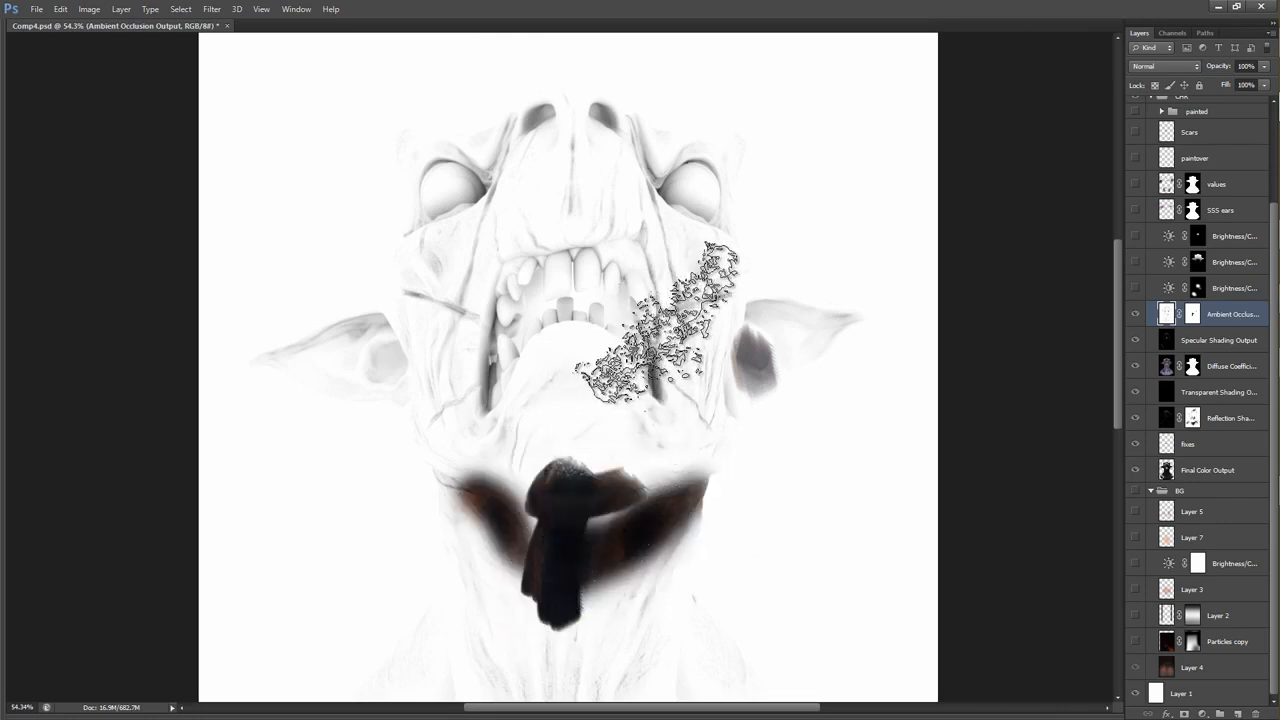
left_click(1167, 67)
left_click(1150, 128)
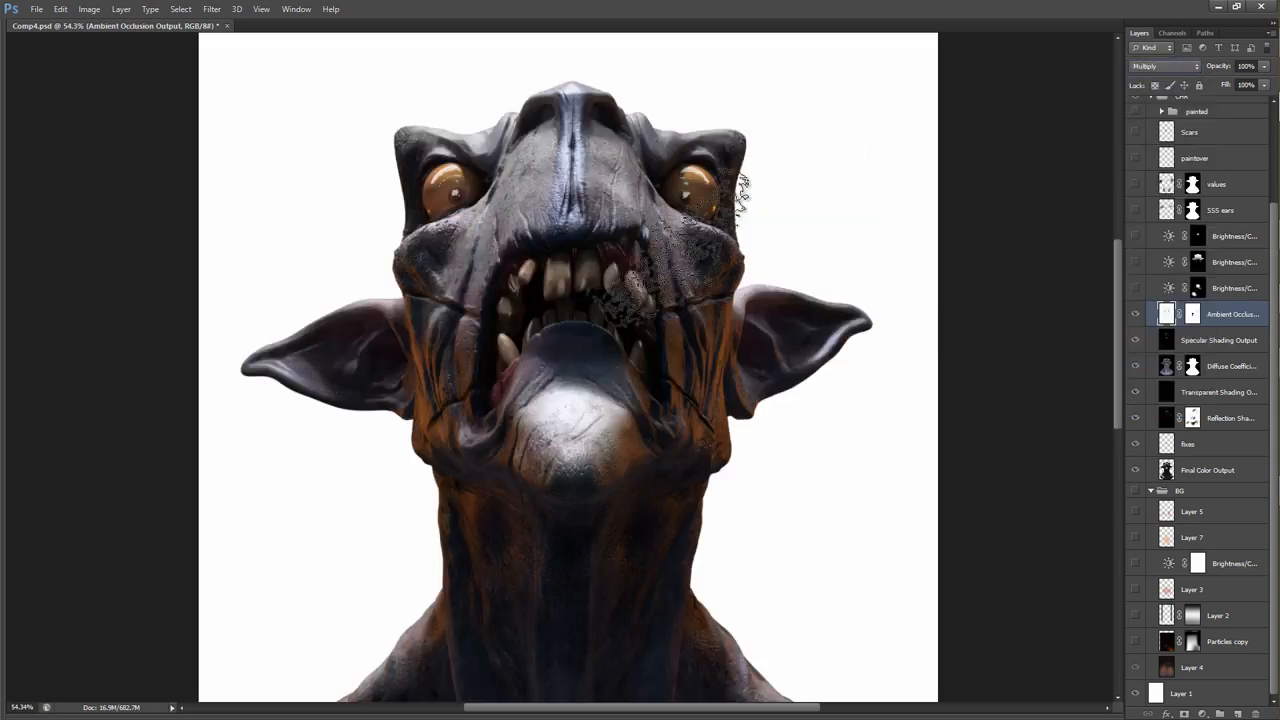
Compare the whole bust with the Ambient Occlusion layer hidden and shown.
scroll(603, 264, "down", 2)
left_click_drag(603, 264, 617, 239)
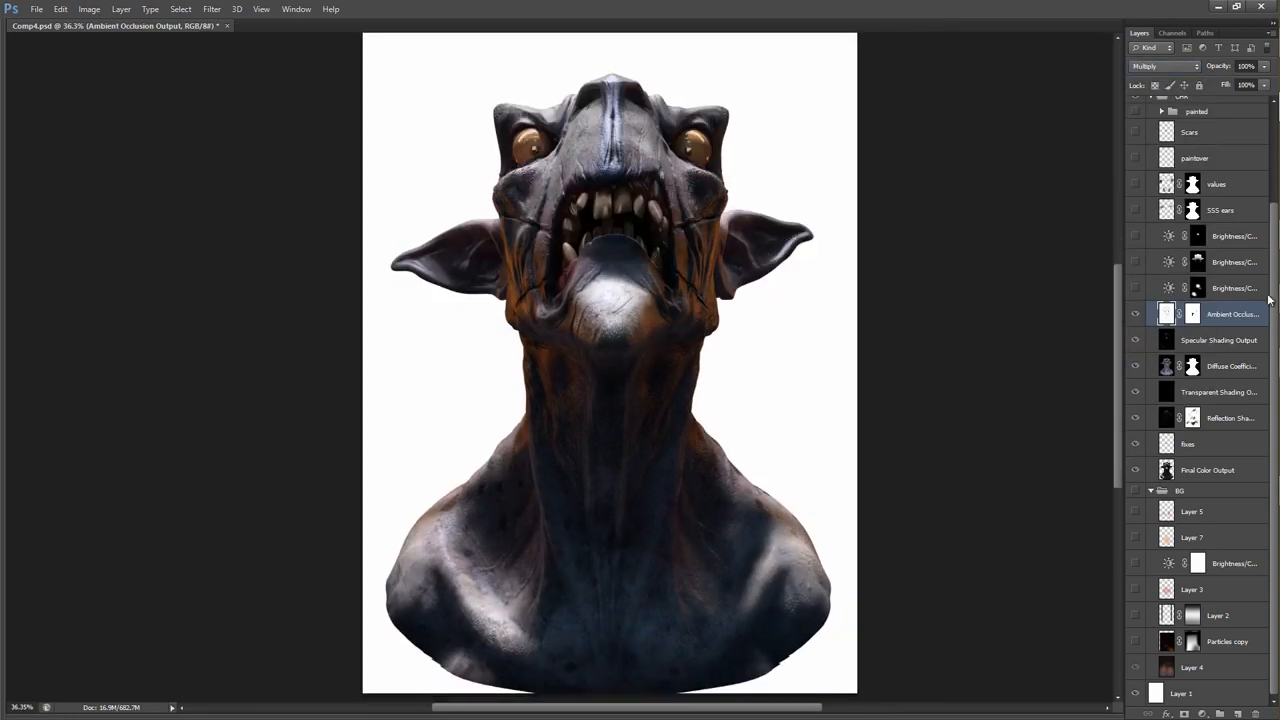
left_click(1134, 314)
left_click(1134, 314)
left_click(1134, 314)
left_click(1132, 314)
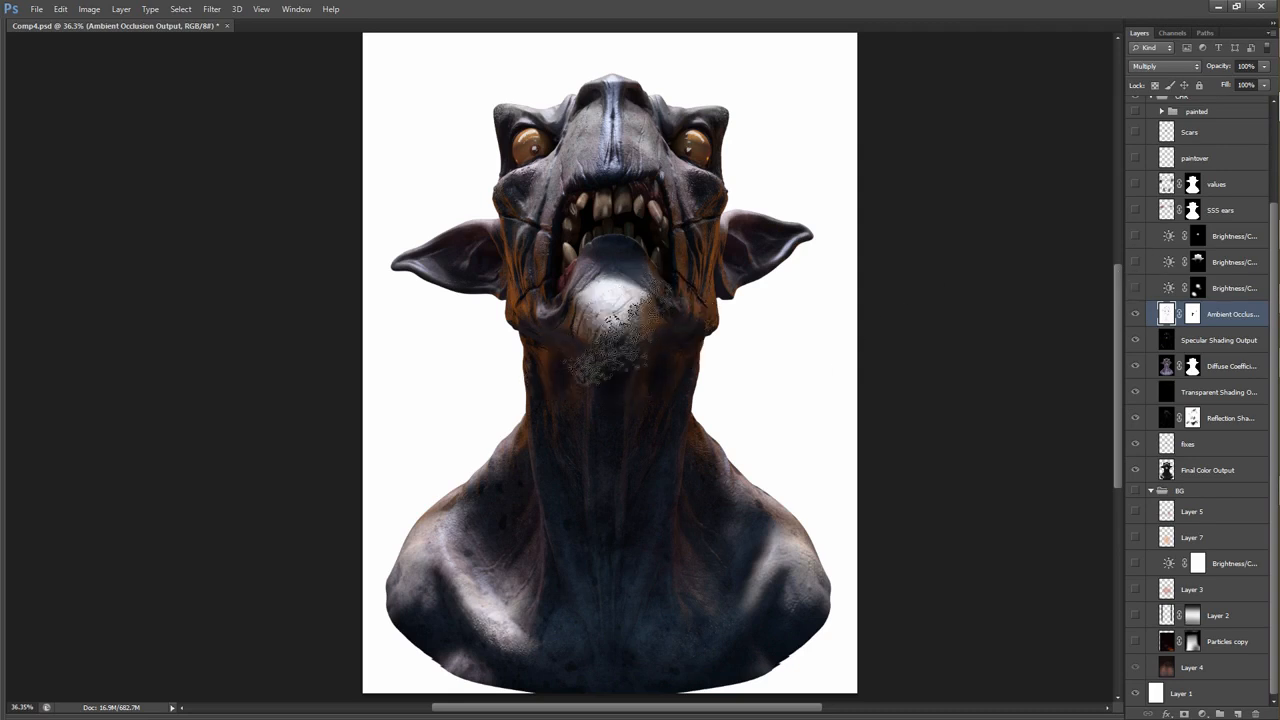
Show the two Brightness/Contrast layers directly above Ambient Occlusion and compare the bust with the upper one off and on.
left_click(1136, 290)
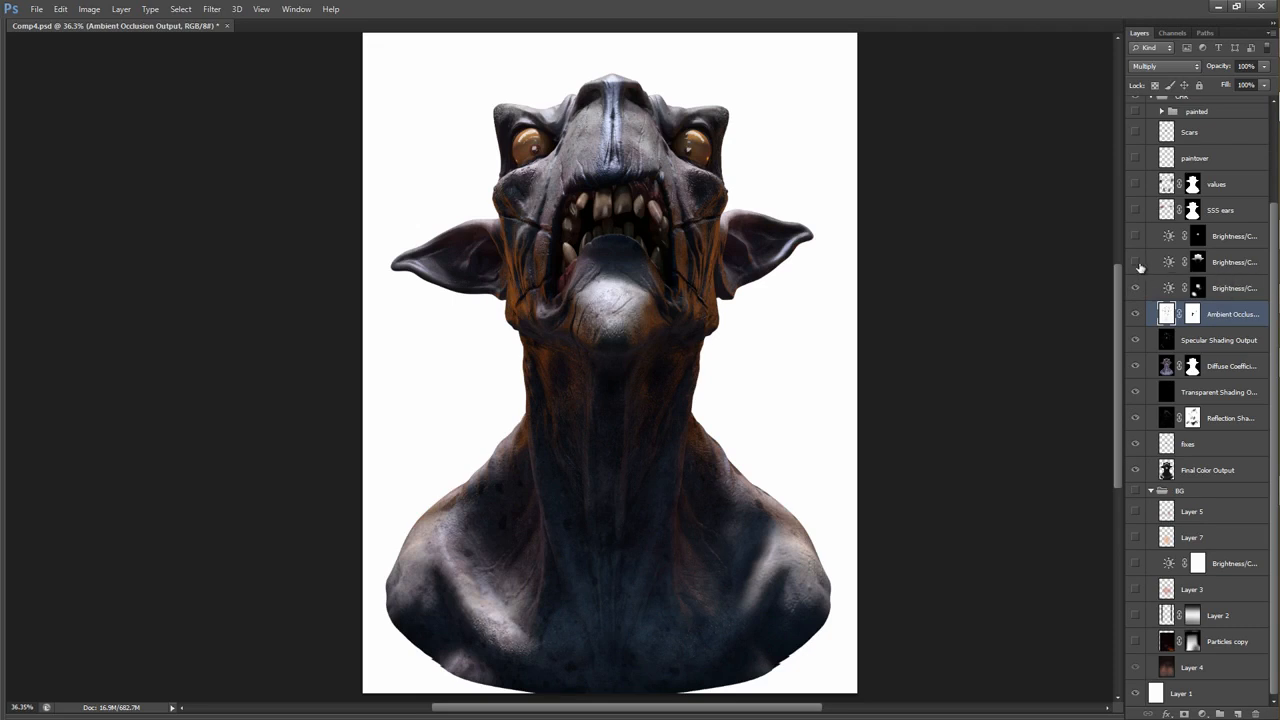
left_click(1134, 262)
left_click(1134, 263)
left_click(1135, 264)
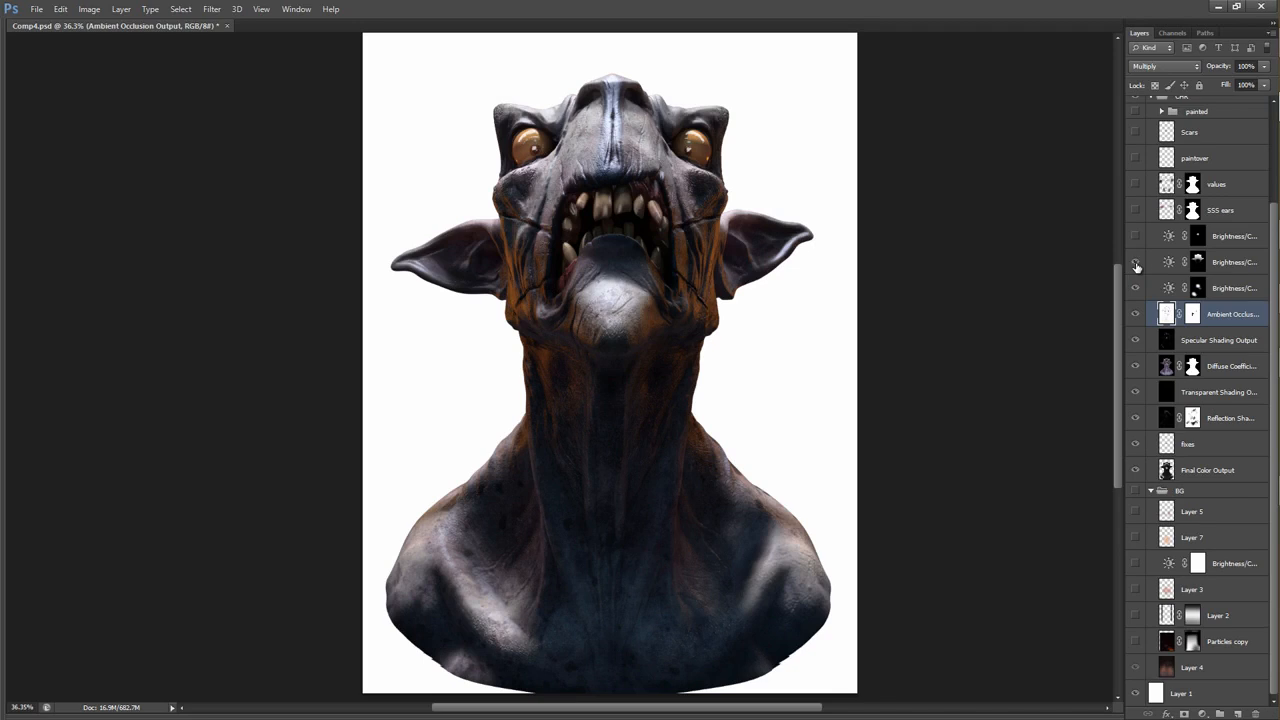
left_click(1135, 263)
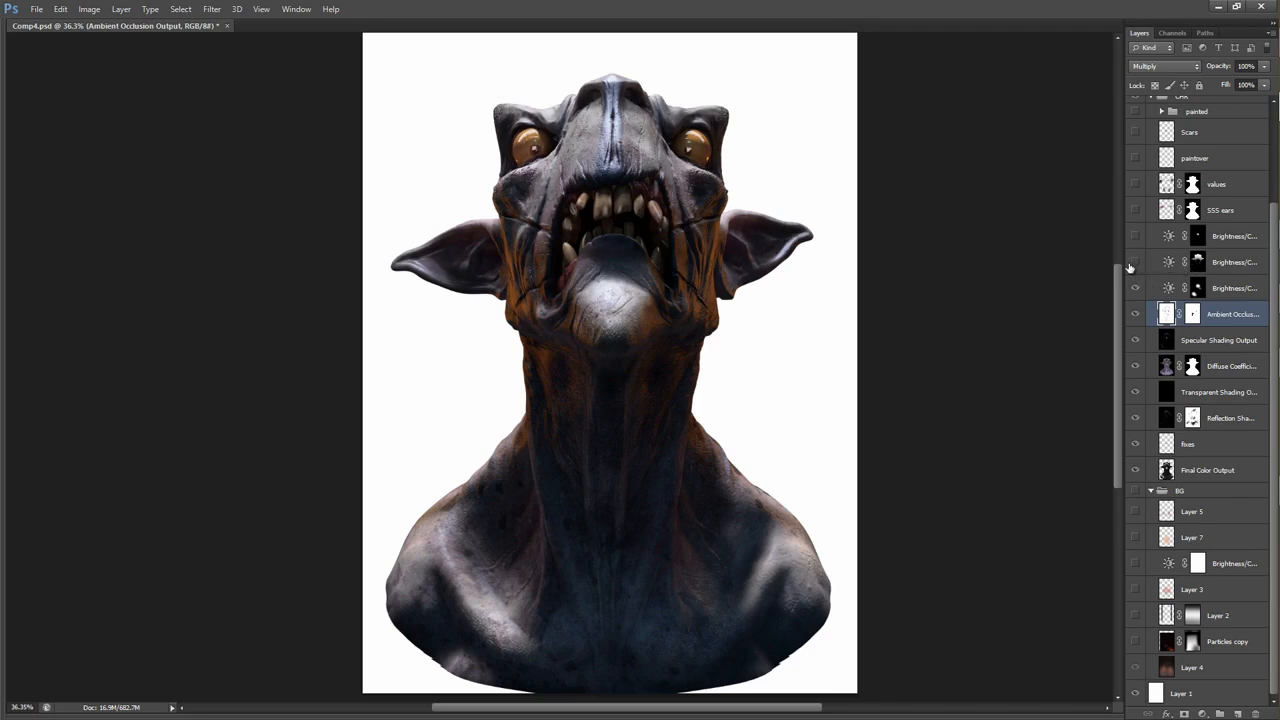
left_click(1134, 263)
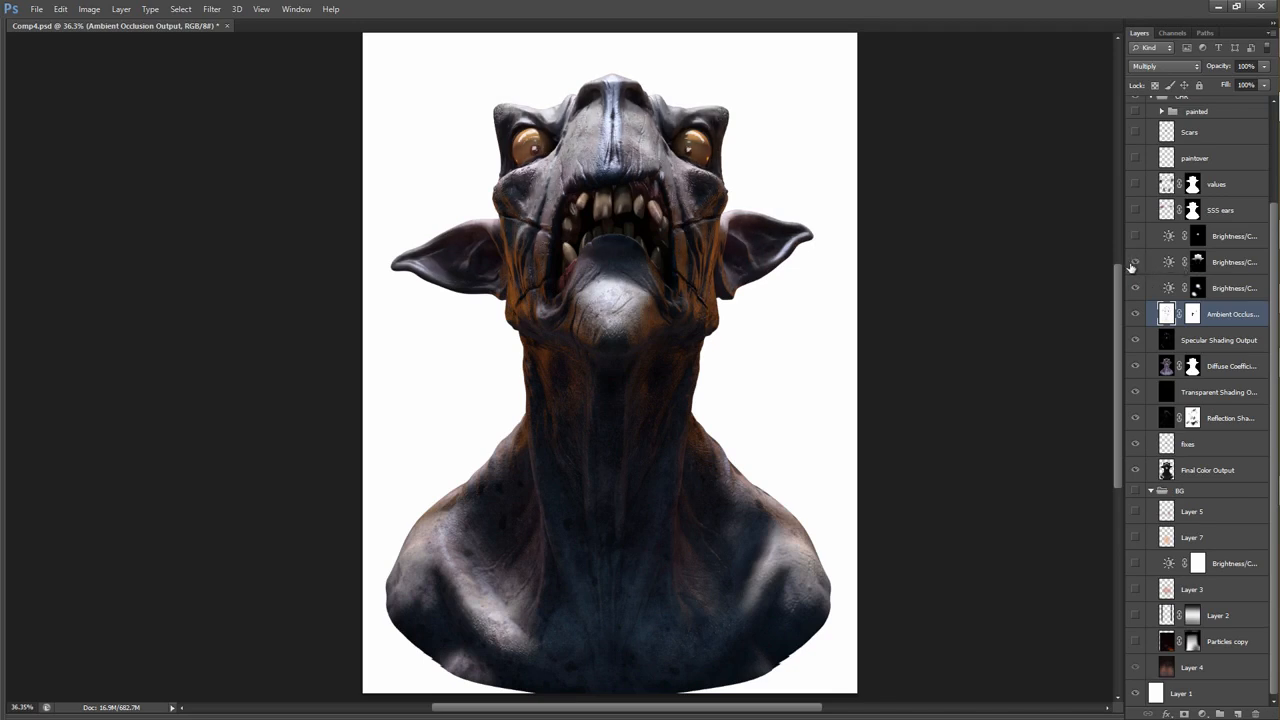
Try a new Brightness/Contrast adjustment with brightness 33 and a mask painted over the neck, and delete that adjustment layer.
left_click(1198, 264)
left_click(1202, 713)
left_click(1218, 472)
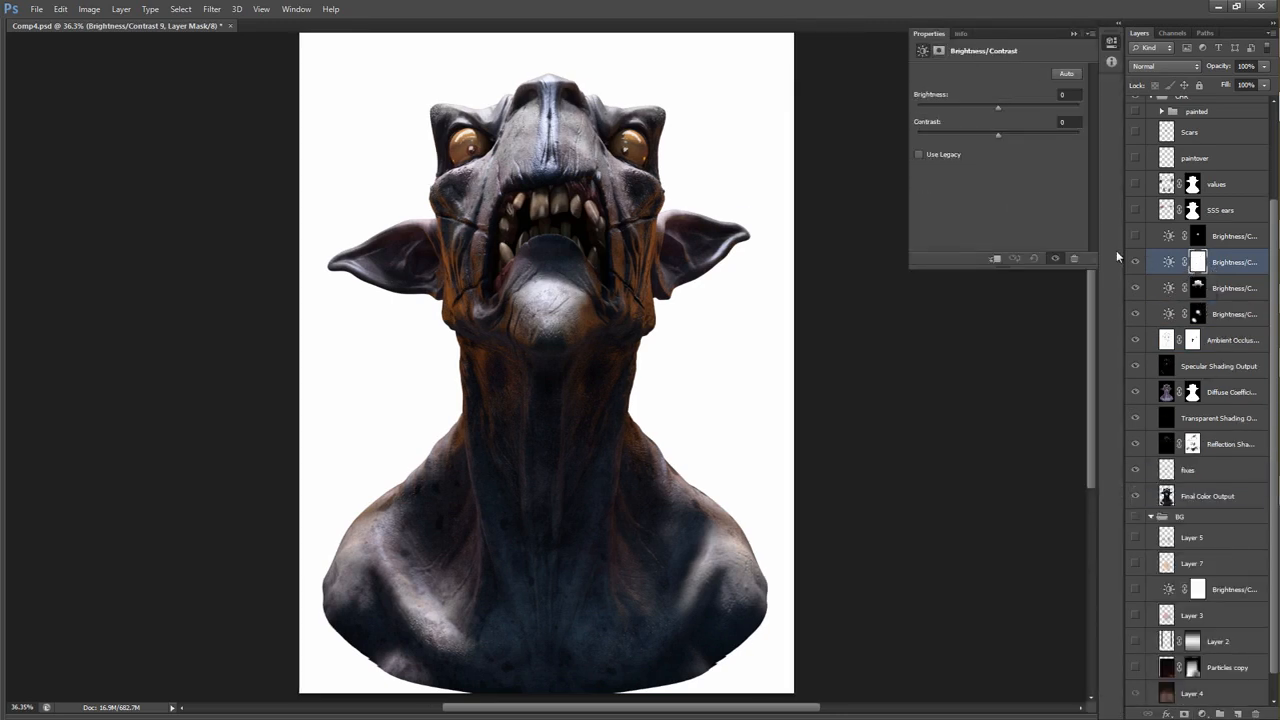
left_click_drag(1014, 110, 1016, 110)
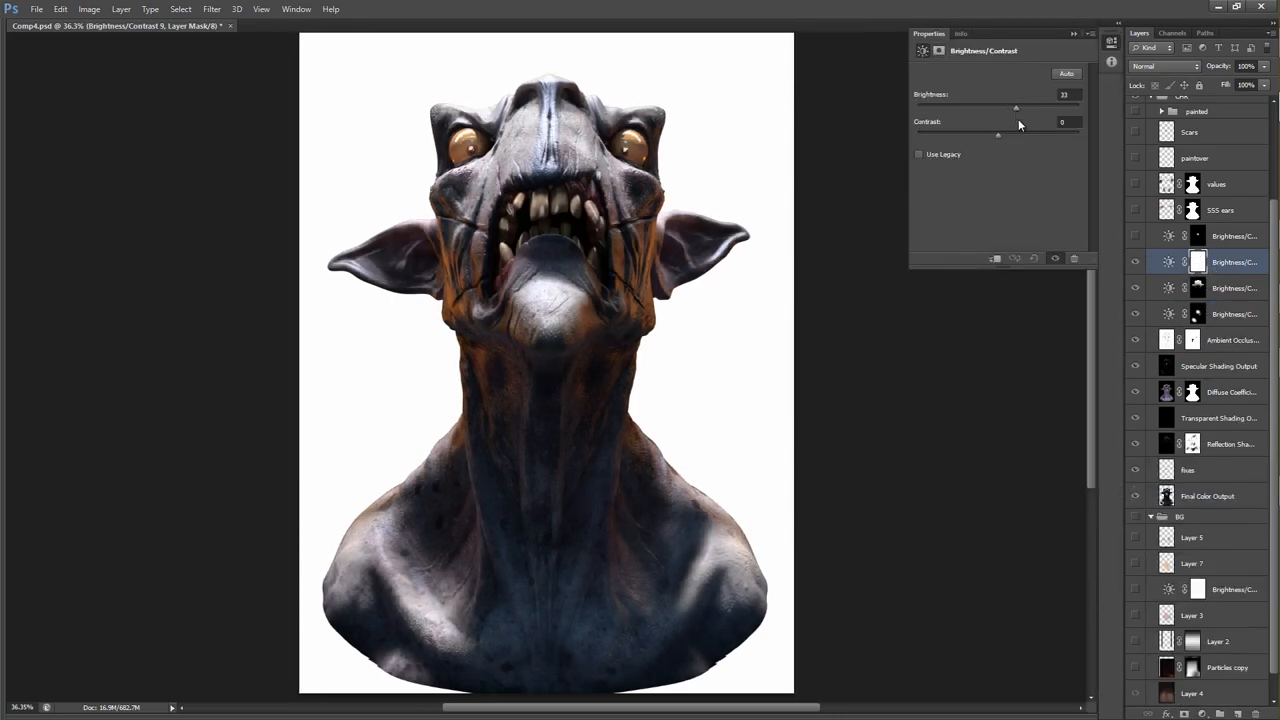
left_click_drag(573, 402, 670, 405)
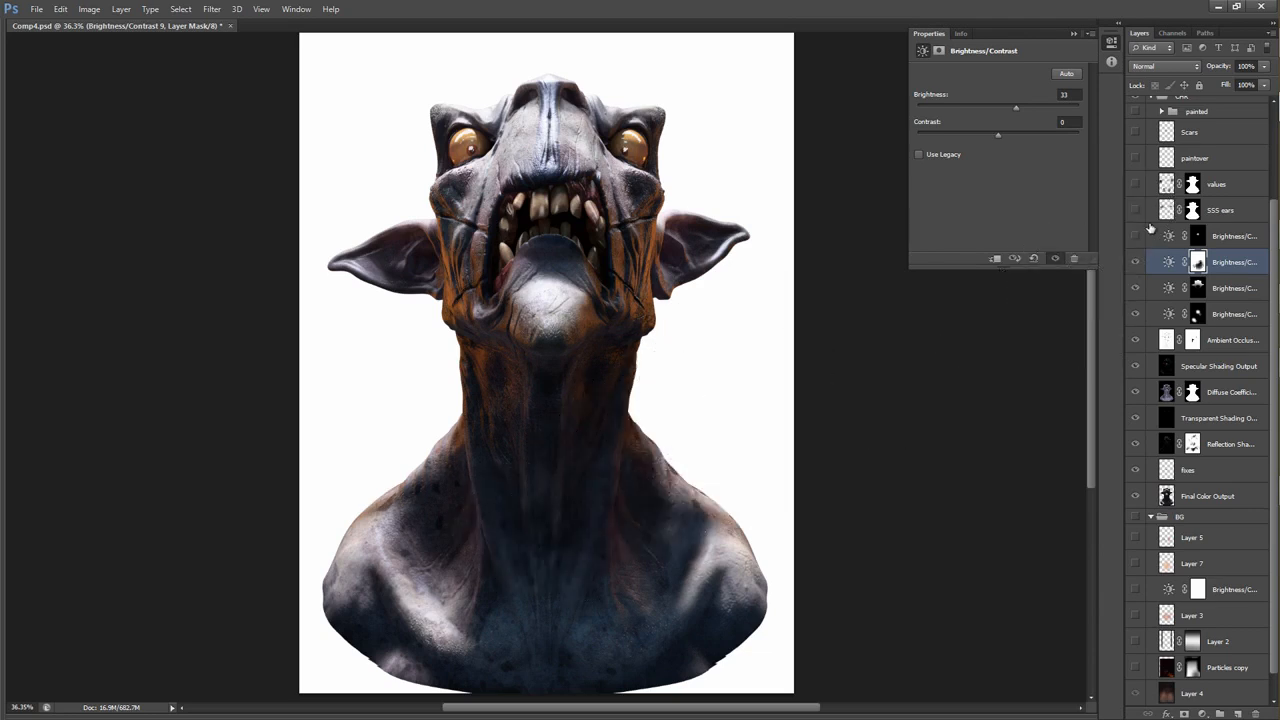
left_click(1235, 264)
key("Delete")
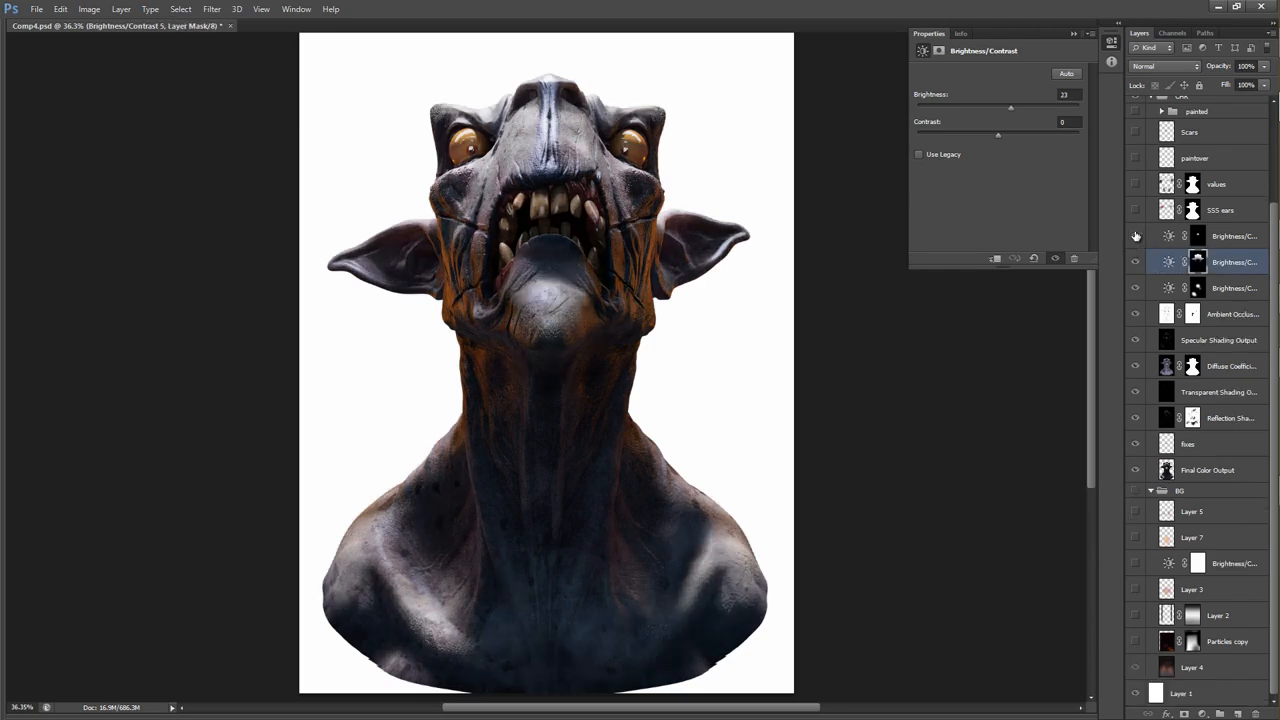
Show the uppermost Brightness/Contrast layer of the character group, compare it off and on, and show the SSS ears layer.
left_click(1136, 236)
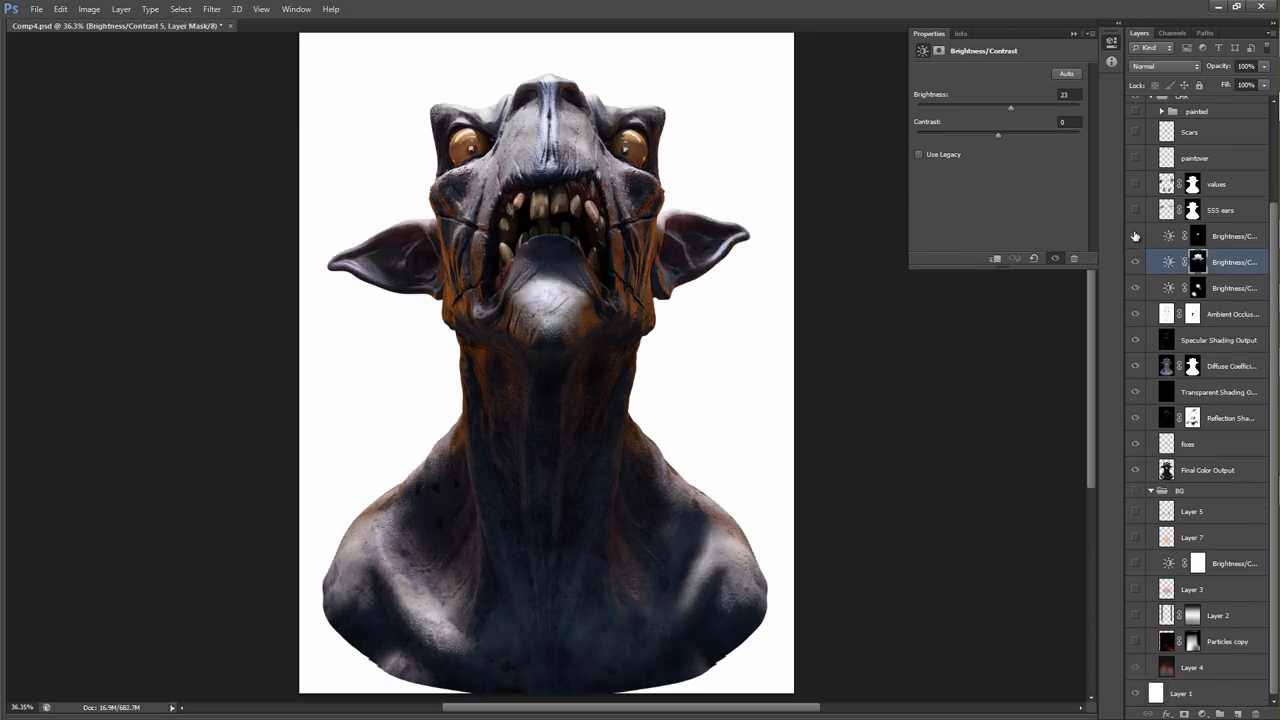
left_click(1135, 236)
left_click(1136, 237)
left_click(1136, 237)
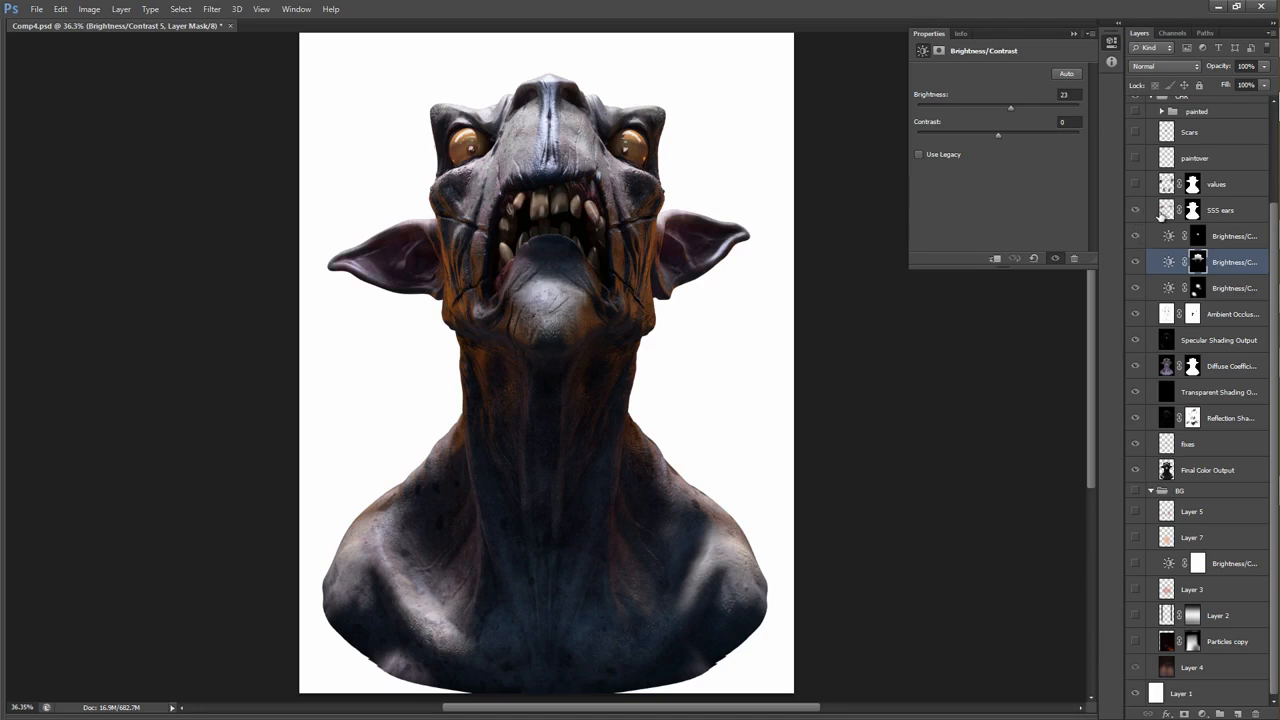
Preview the SSS ears layer in Normal blend mode with raised opacity and undo the changes.
left_click(1167, 210)
left_click(1167, 66)
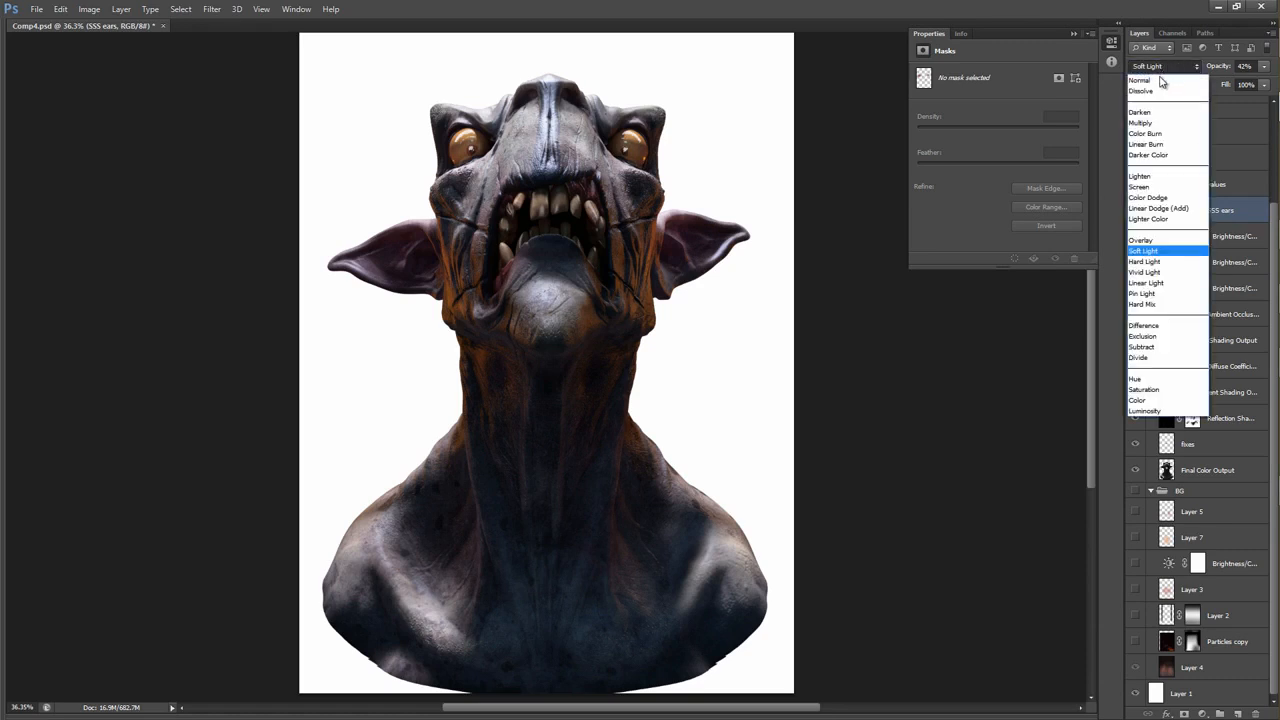
left_click(1160, 81)
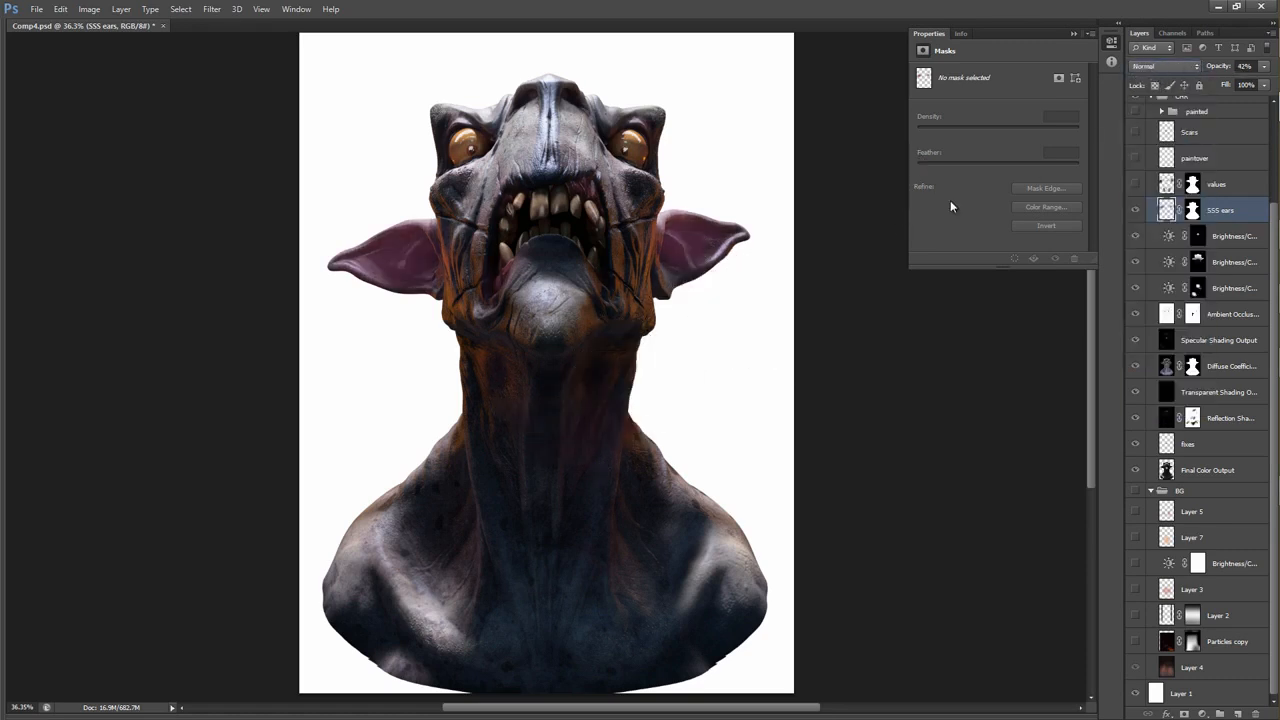
left_click_drag(1217, 67, 1275, 67)
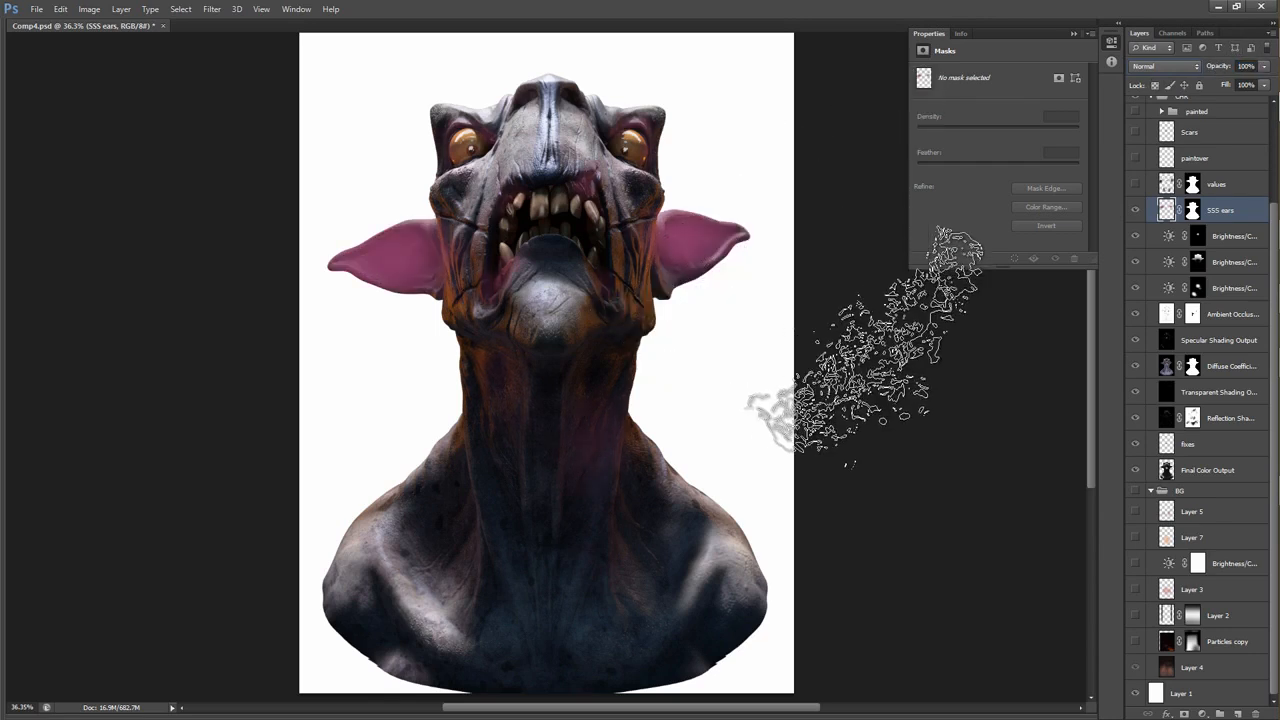
key("ctrl+z")
key("ctrl+z")
key("ctrl+z")
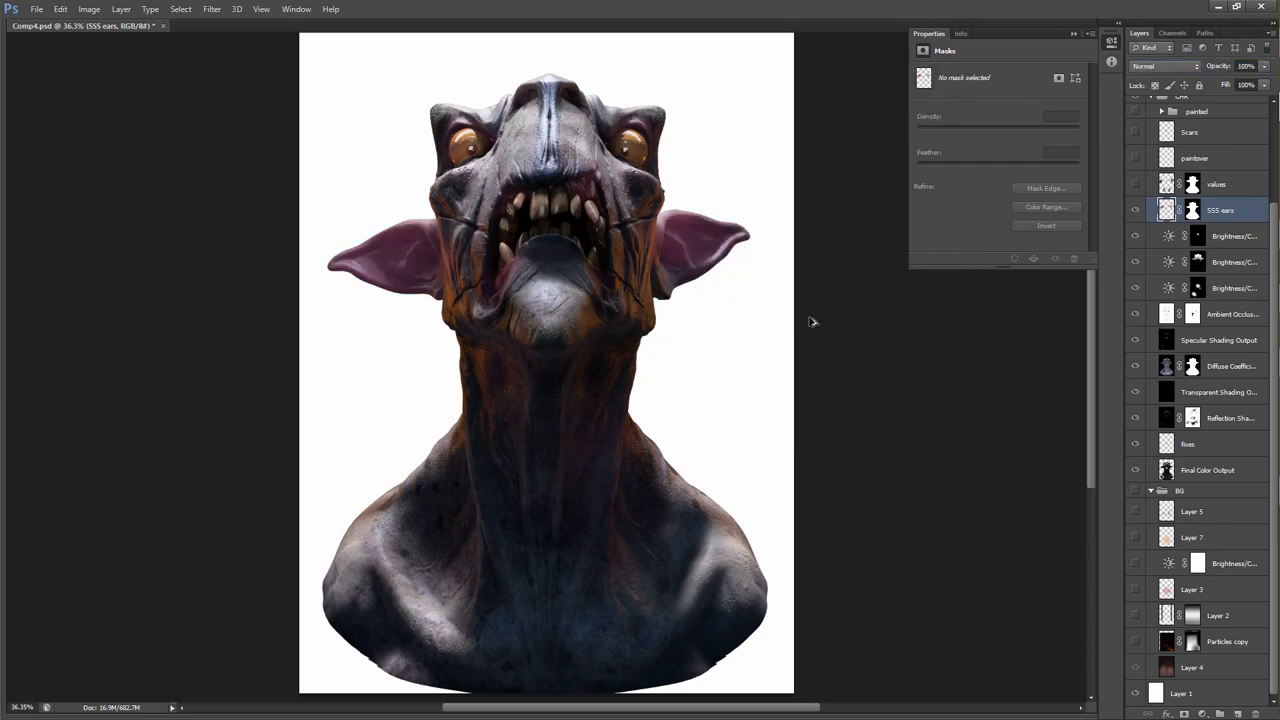
left_click_drag(771, 322, 748, 319)
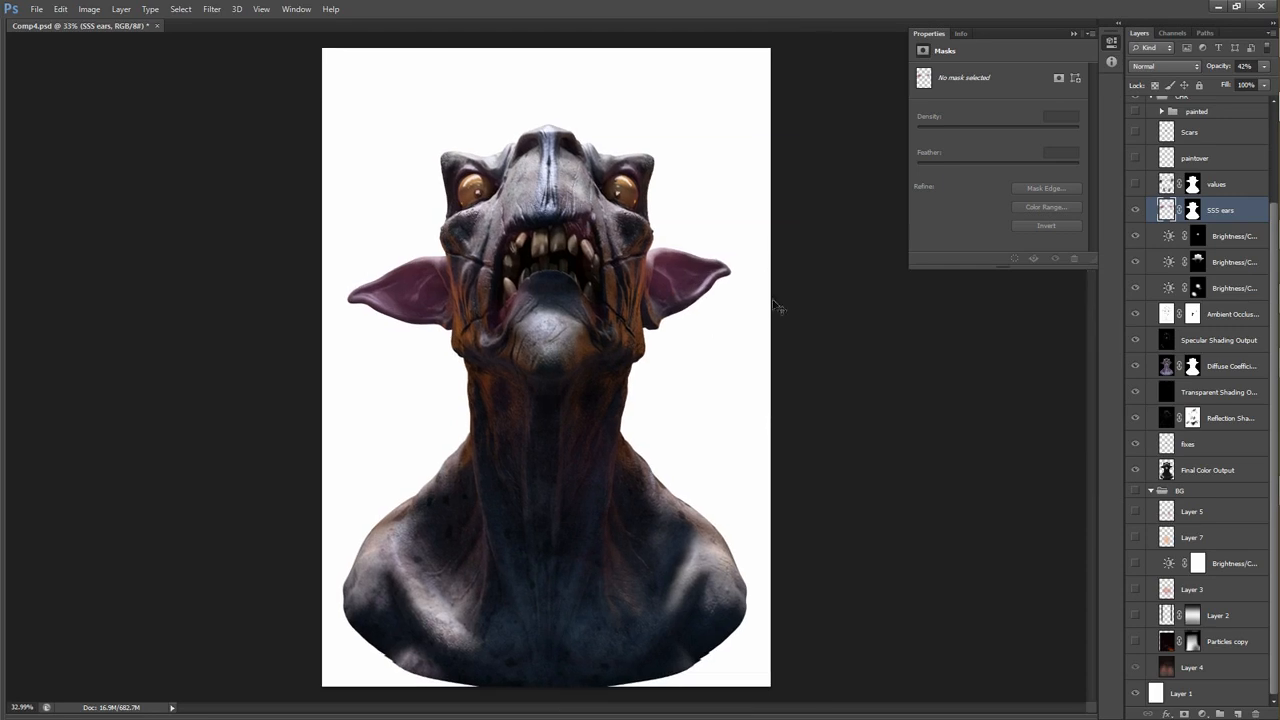
key("ctrl+alt+z")
key("ctrl+alt+z")
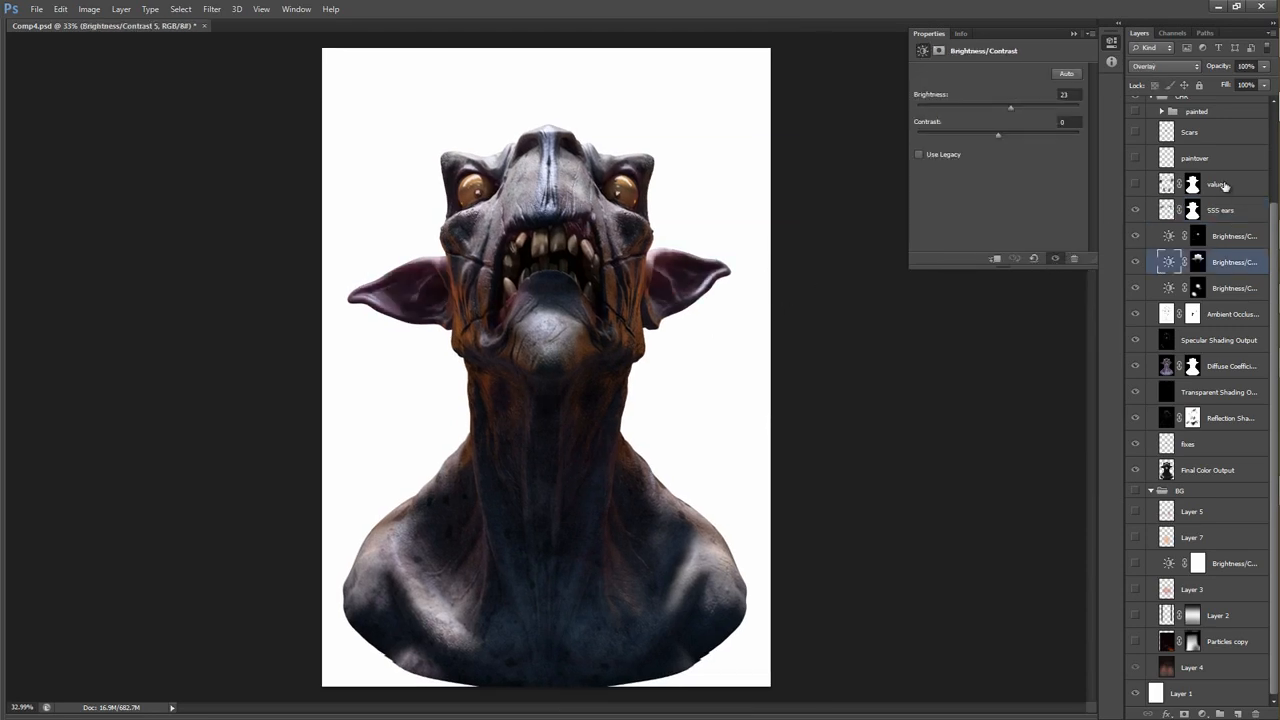
Show the values layer and compare the bust with it off and on.
left_click(1224, 186)
left_click(1145, 186)
left_click(1136, 185)
left_click(1136, 185)
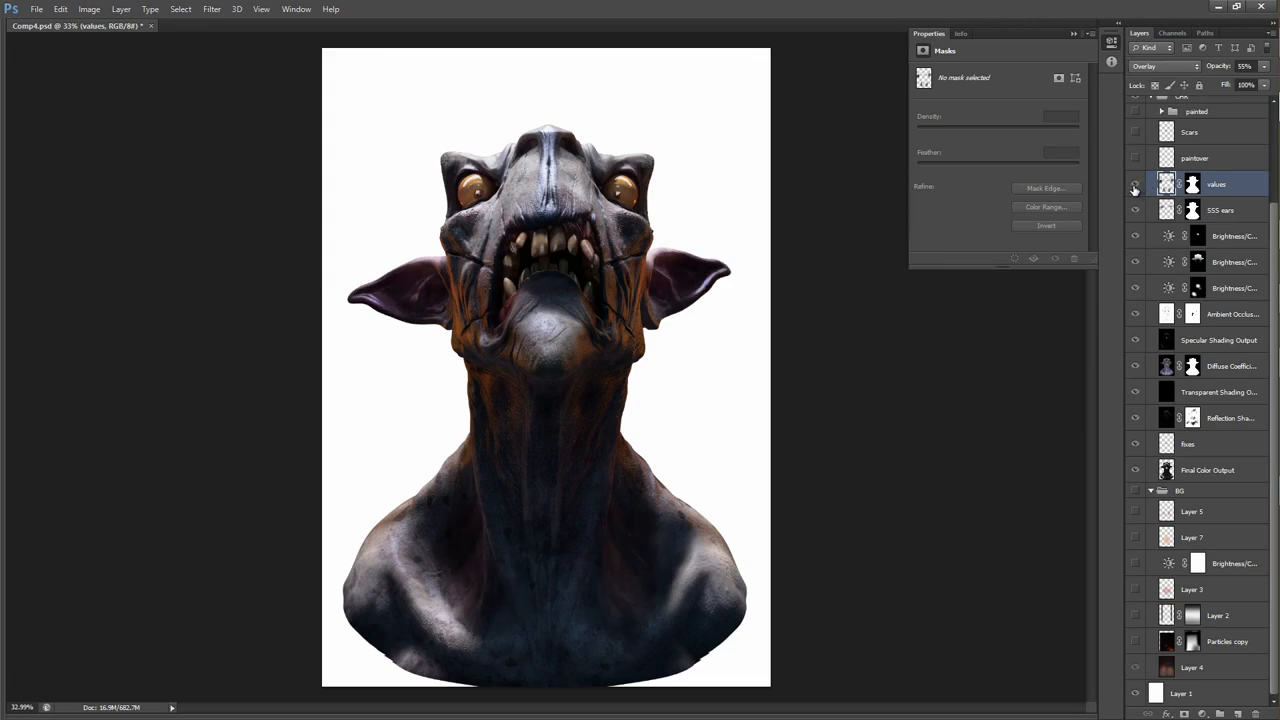
left_click(1135, 186)
left_click(1135, 186)
left_click(1135, 186)
left_click(1134, 187)
Check the bust in greyscale with the VALUE CHECK layer while turning the values layer off and on.
scroll(1190, 305, "up", 3)
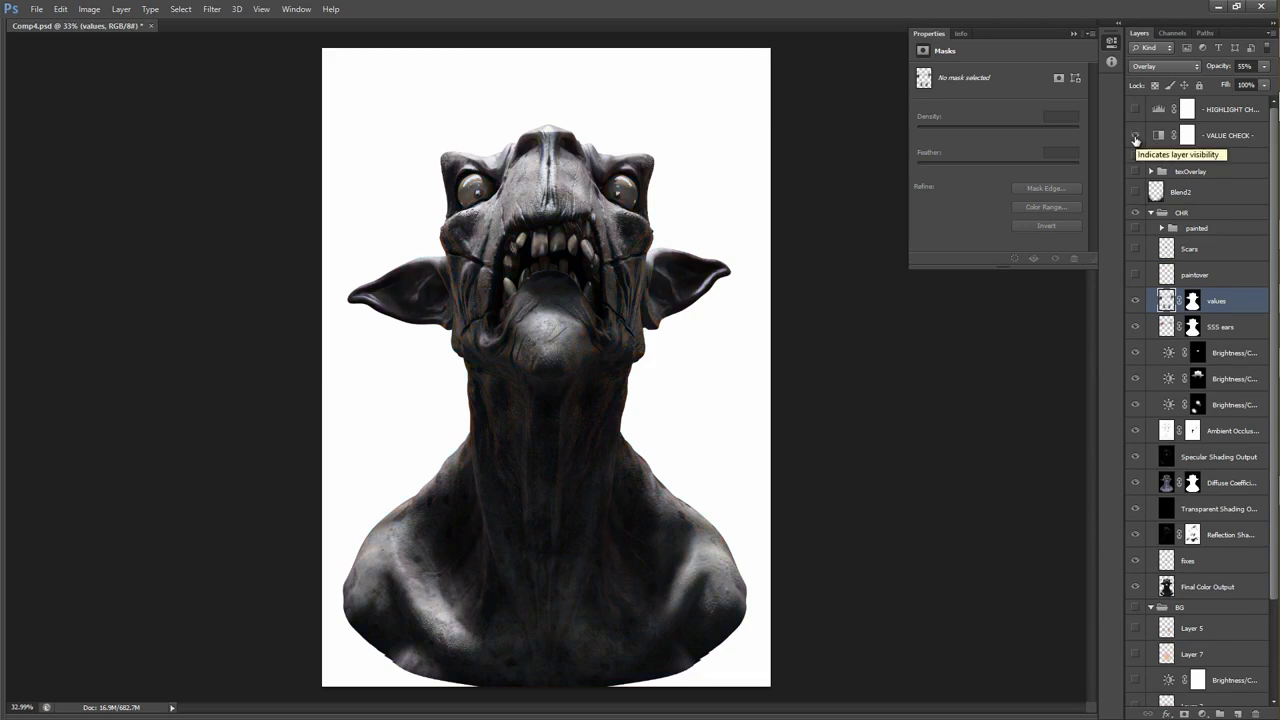
left_click(1135, 136)
left_click(1136, 301)
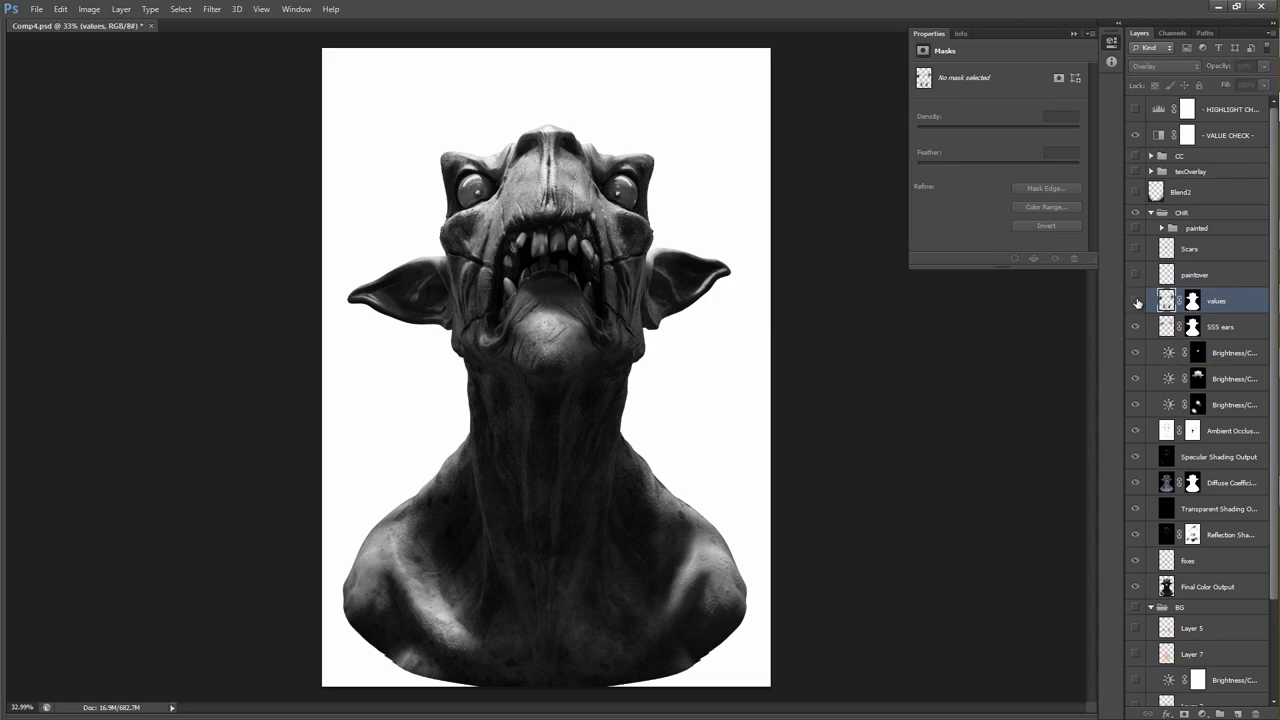
left_click(1136, 301)
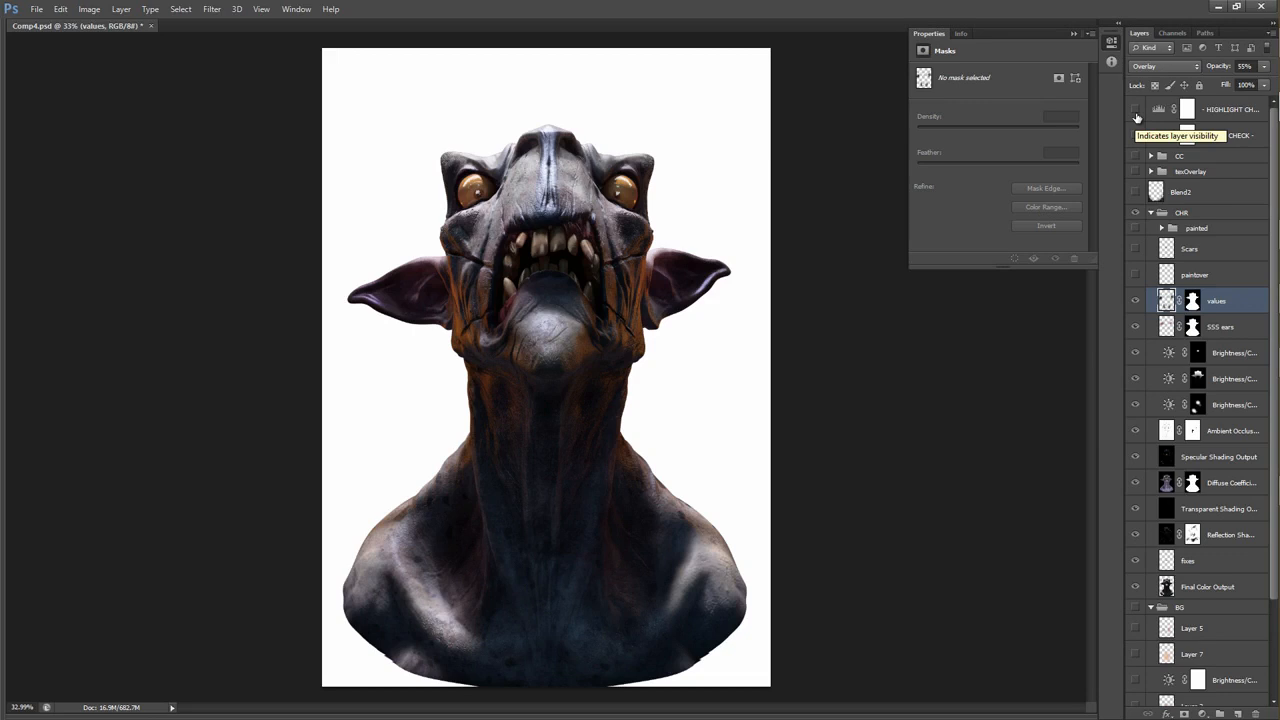
Check the brightest areas with the HIGHLIGHT CHECK layer, examine its Levels settings and hide the layer again.
left_click(1136, 115)
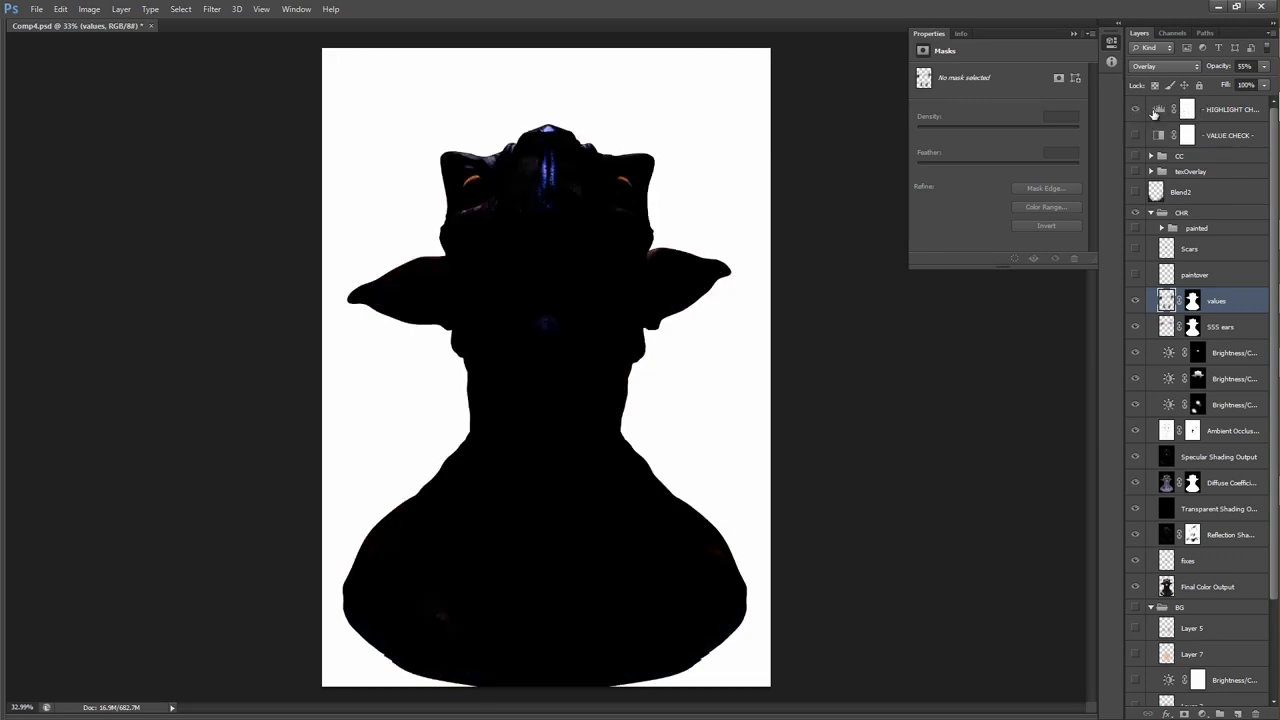
left_click(1190, 110)
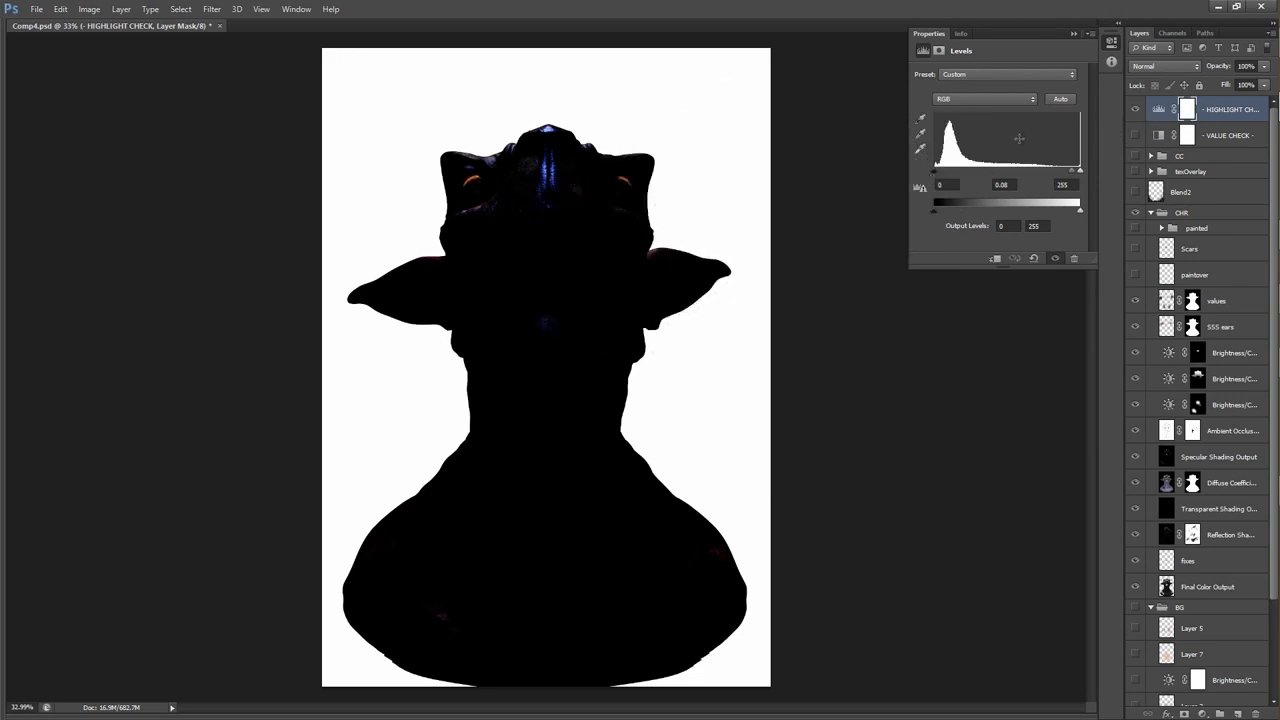
left_click(1135, 111)
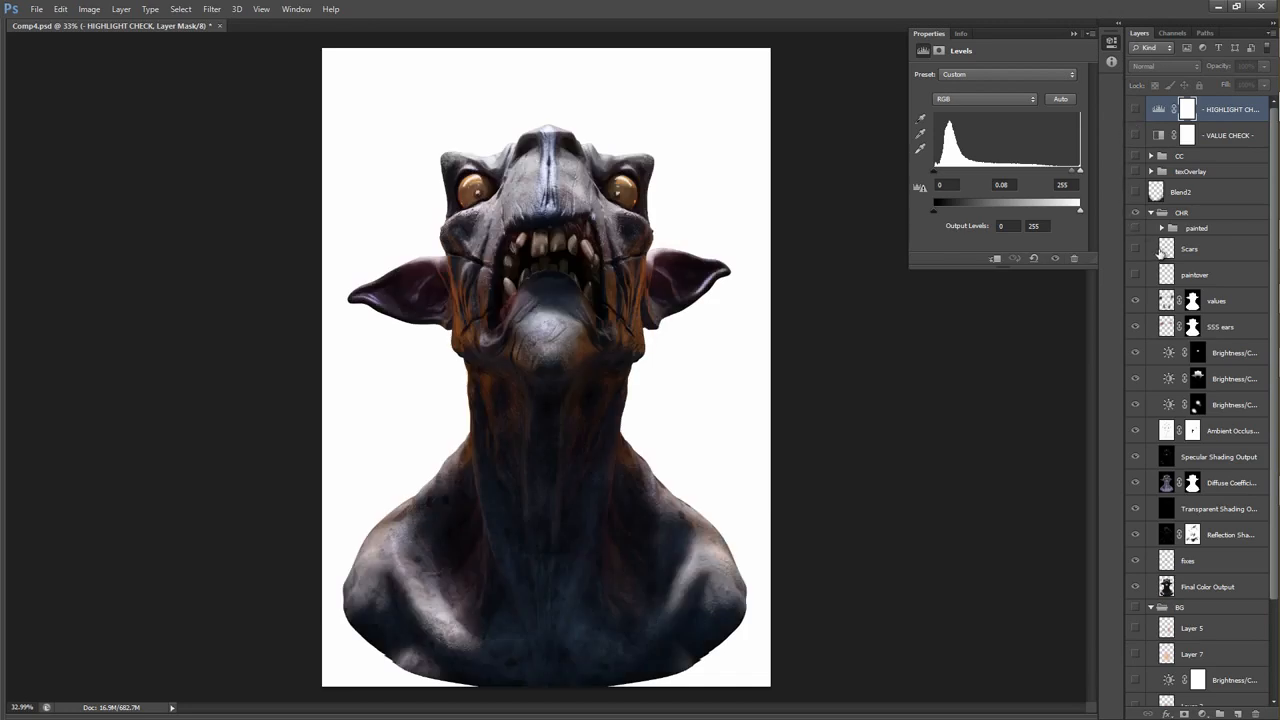
Show the Scars layer and compare the creature's face with it off and on.
scroll(1165, 250, "down", 4)
scroll(1170, 255, "up", 3)
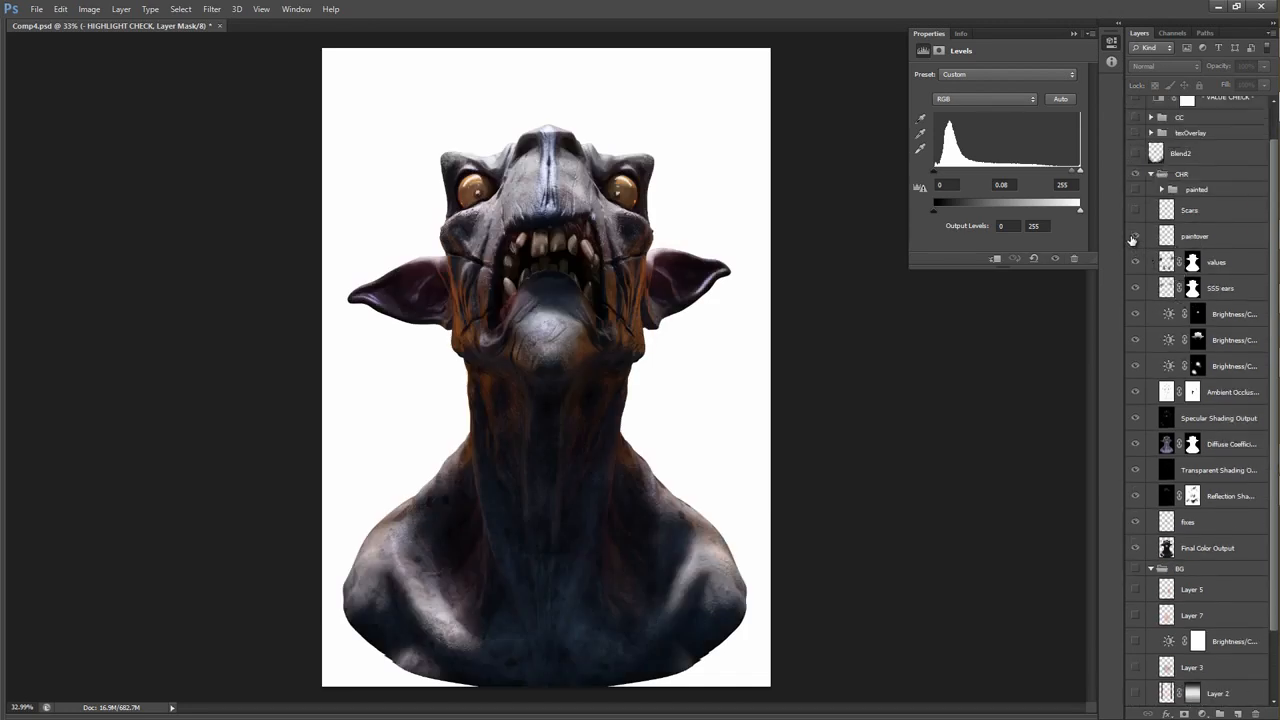
left_click(1136, 210)
scroll(617, 363, "up", 5)
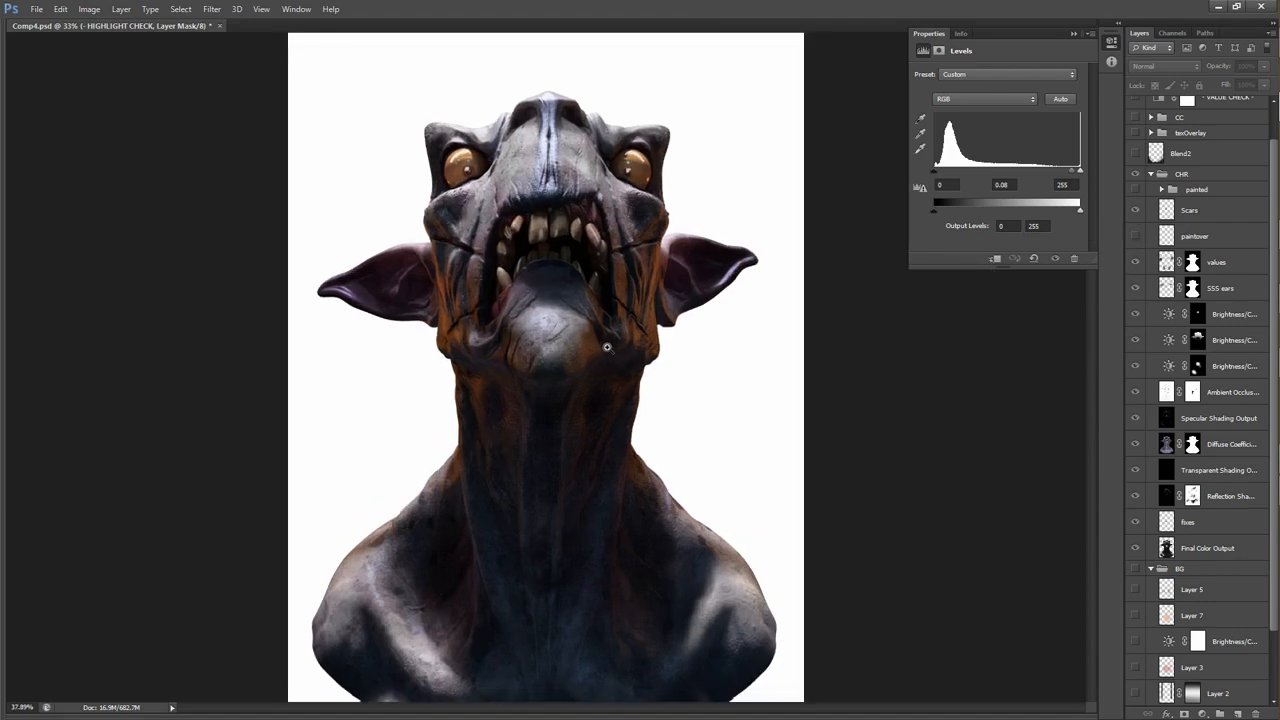
scroll(635, 312, "down", 4)
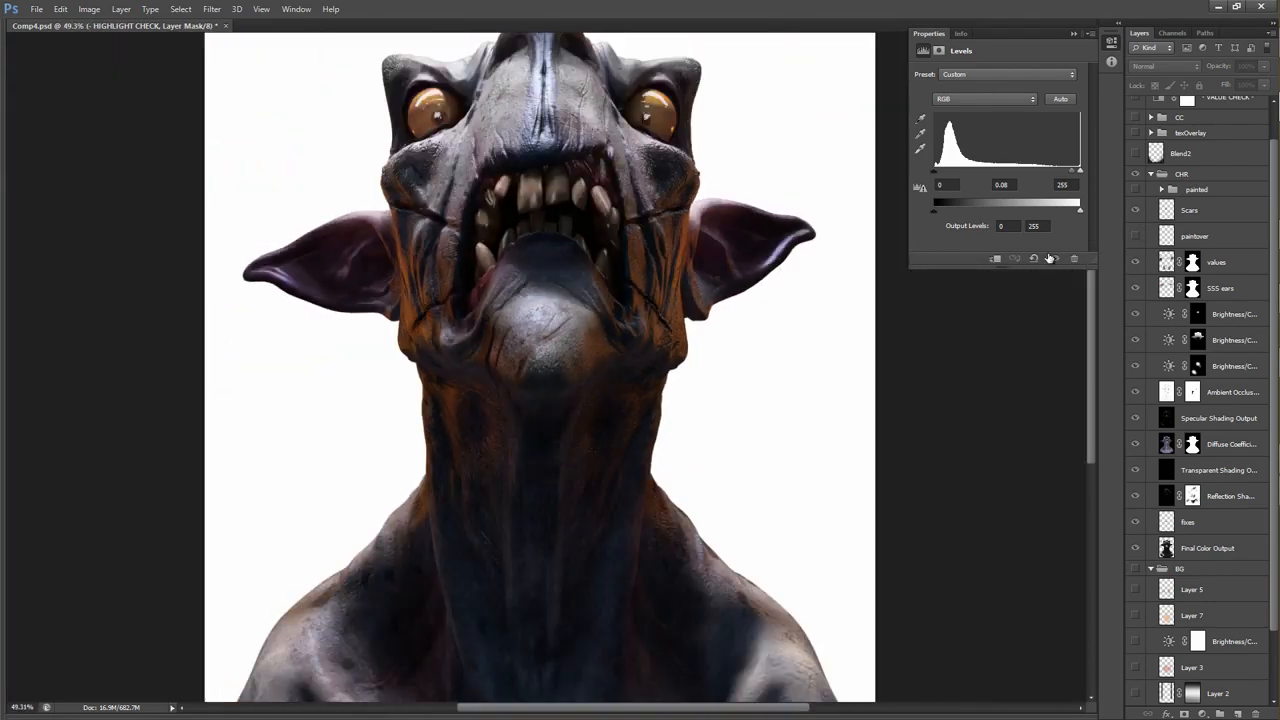
left_click(1135, 210)
scroll(729, 357, "down", 3)
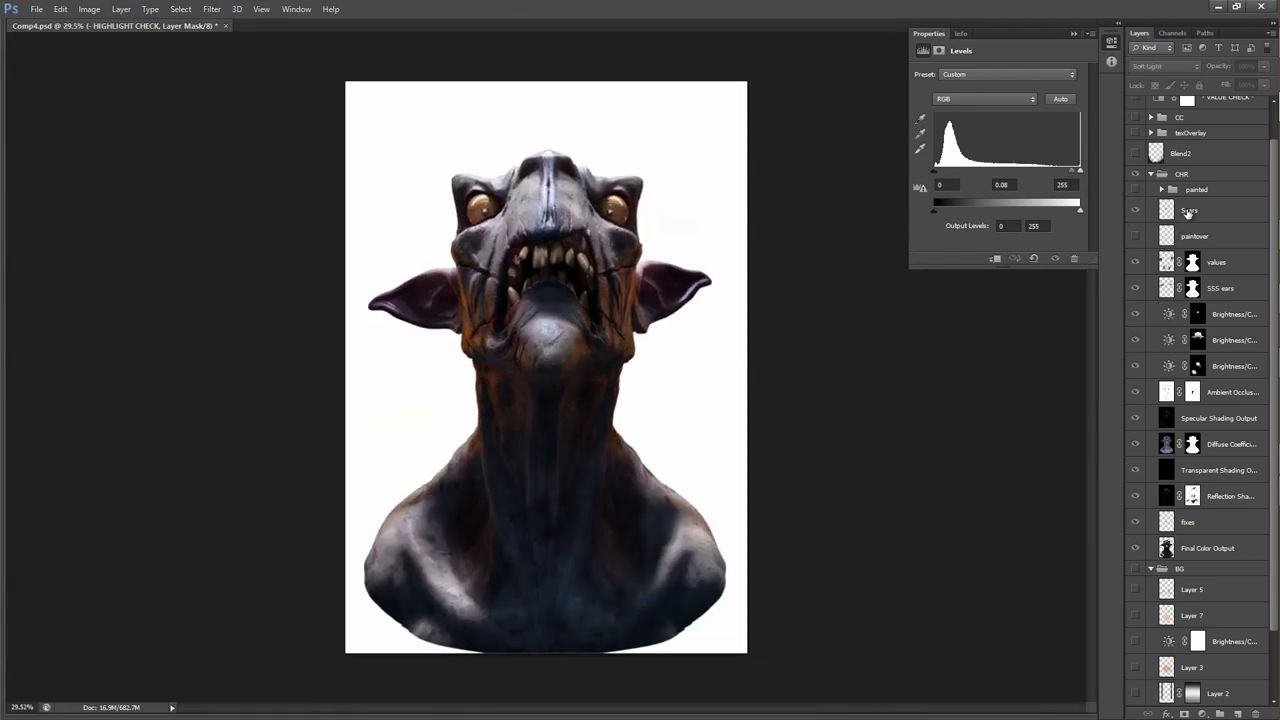
Select the Scars layer and examine its blend mode and the scarred area of the face.
left_click(1189, 214)
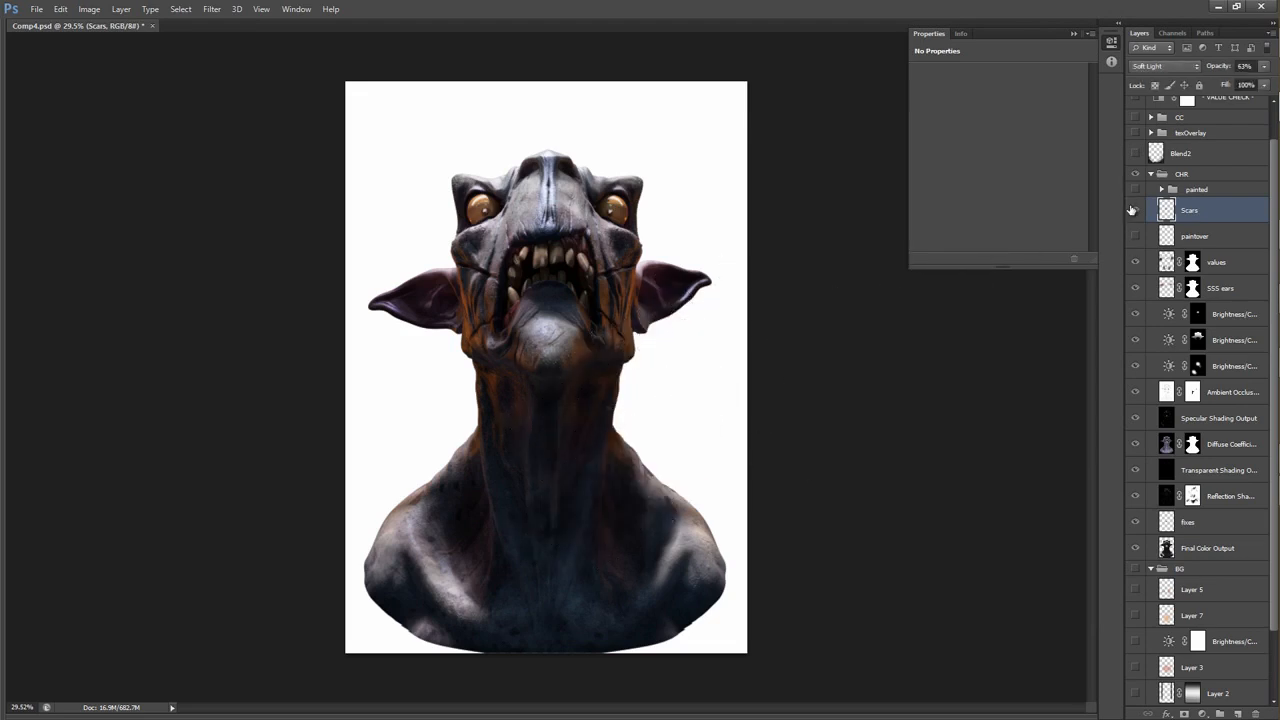
left_click(1174, 64)
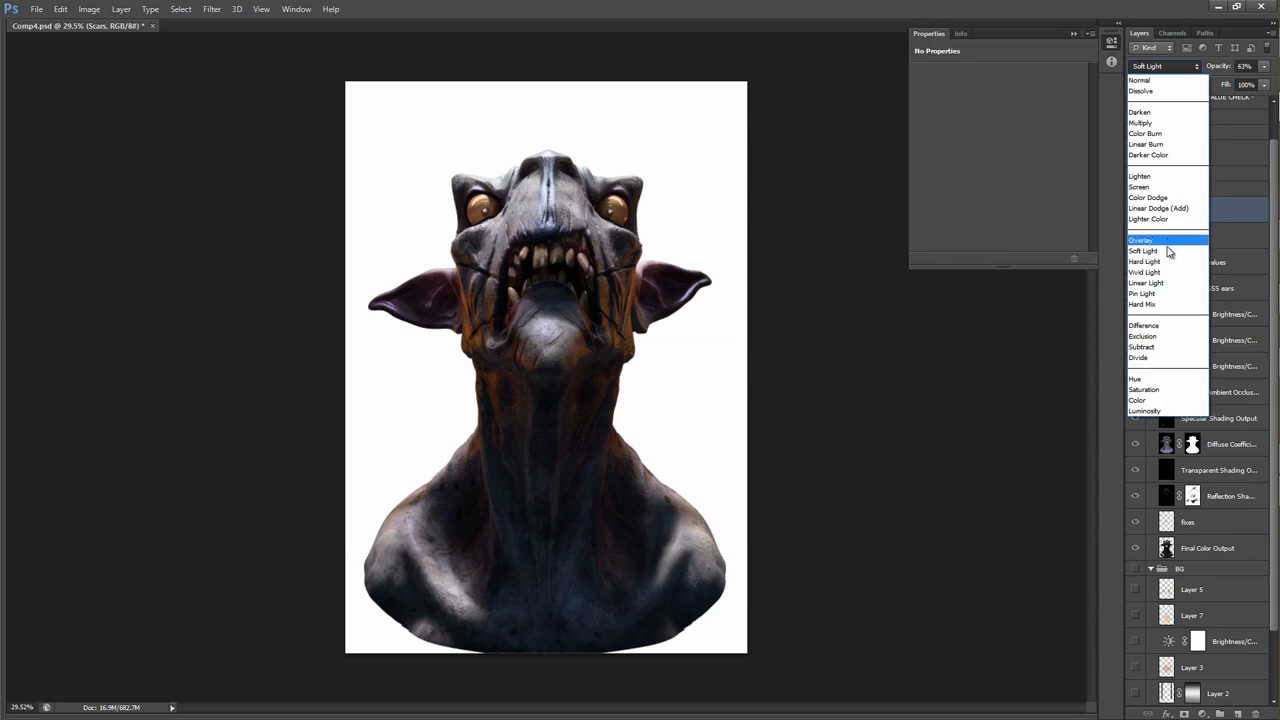
left_click(752, 320)
mouse_move(636, 332)
left_mouse_down()
mouse_move(669, 321)
mouse_move(634, 308)
left_mouse_up()
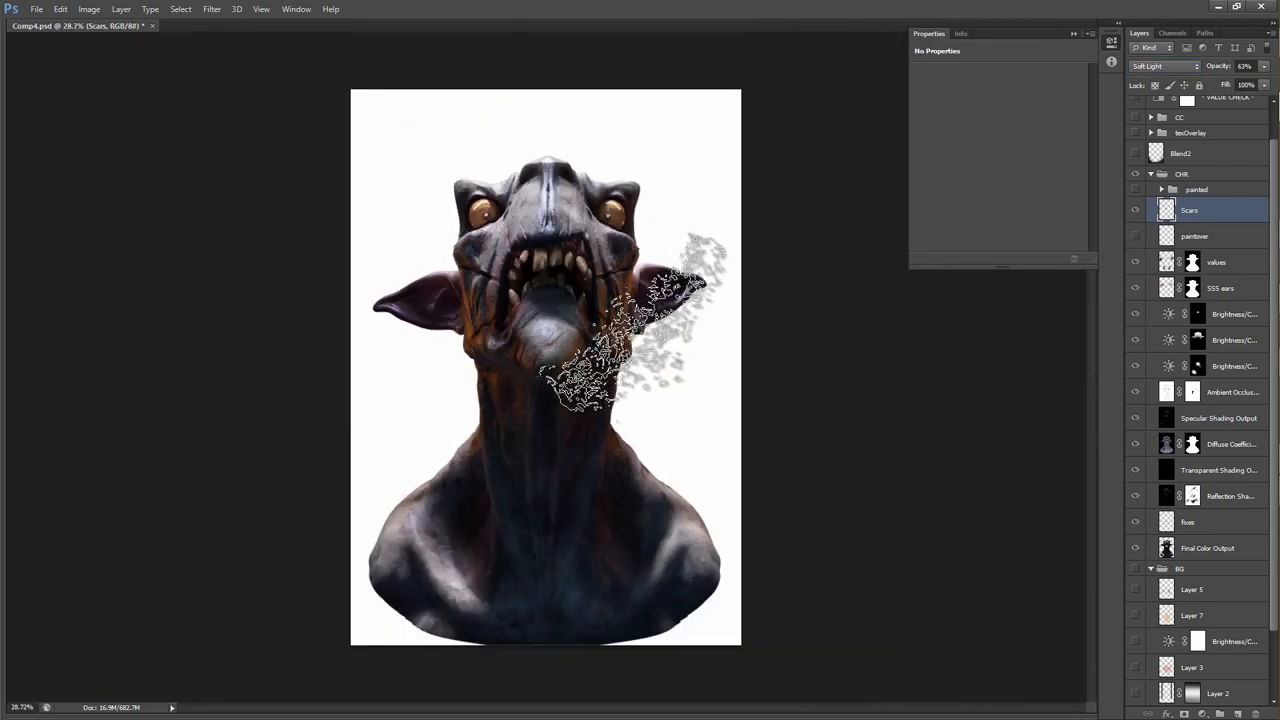
left_click_drag(604, 307, 562, 314)
Expand the painted group, make the group visible and hide the individual layers inside it.
scroll(1172, 346, "down", 3)
scroll(1172, 346, "up", 4)
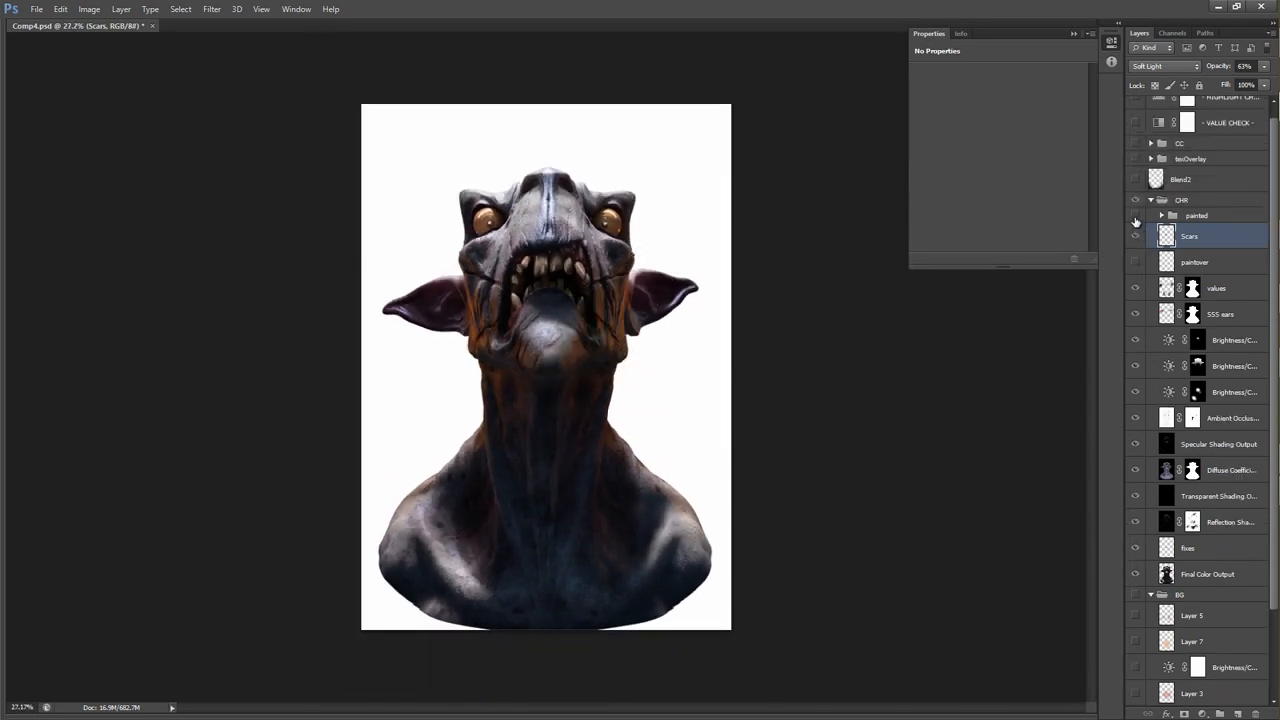
left_click(1160, 216)
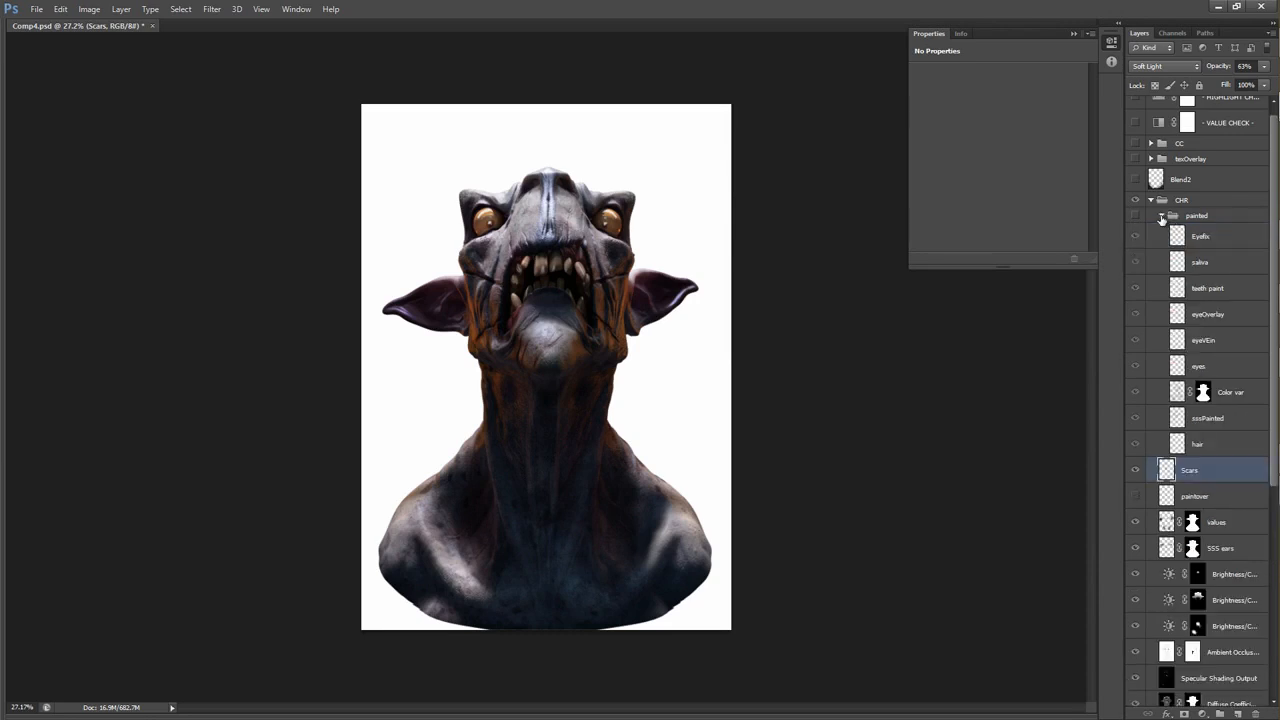
left_click(1135, 215)
left_click_drag(1138, 240, 1137, 452)
Show the hair layer and compare the fine hairs on the neck and shoulder with it off and on.
left_click_drag(672, 443, 1187, 228)
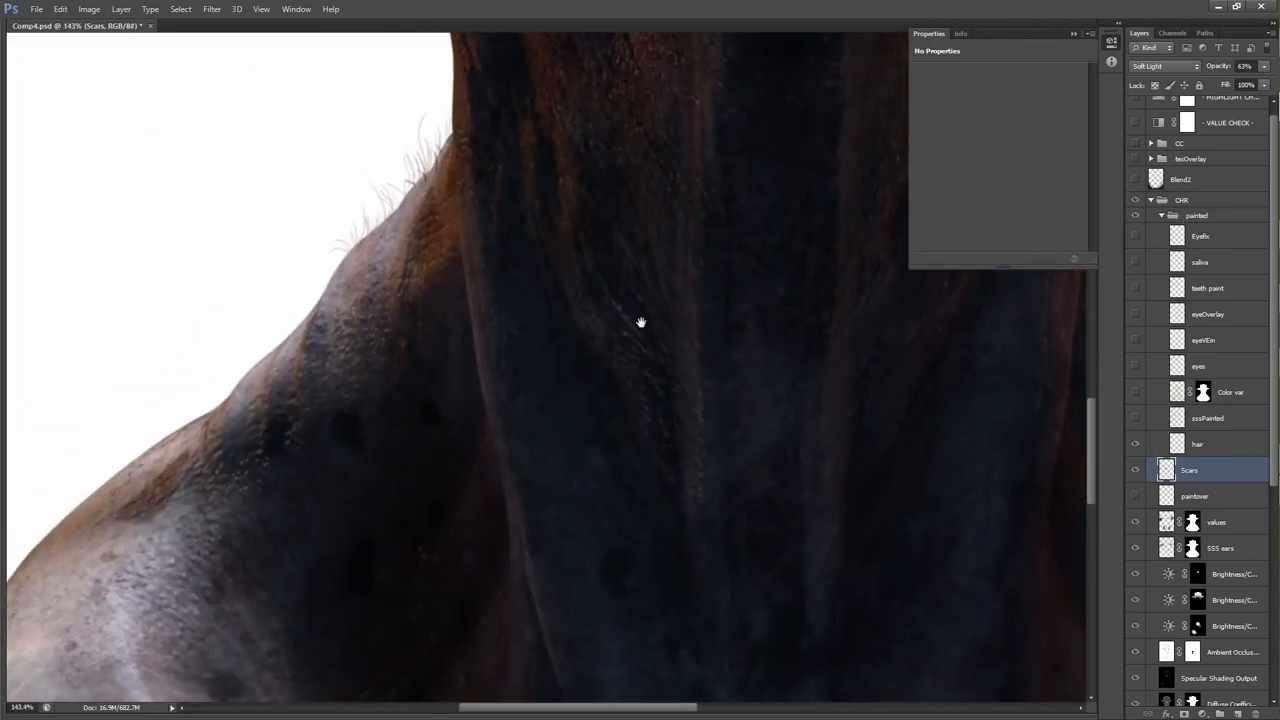
left_click_drag(691, 300, 509, 489)
left_click(1136, 444)
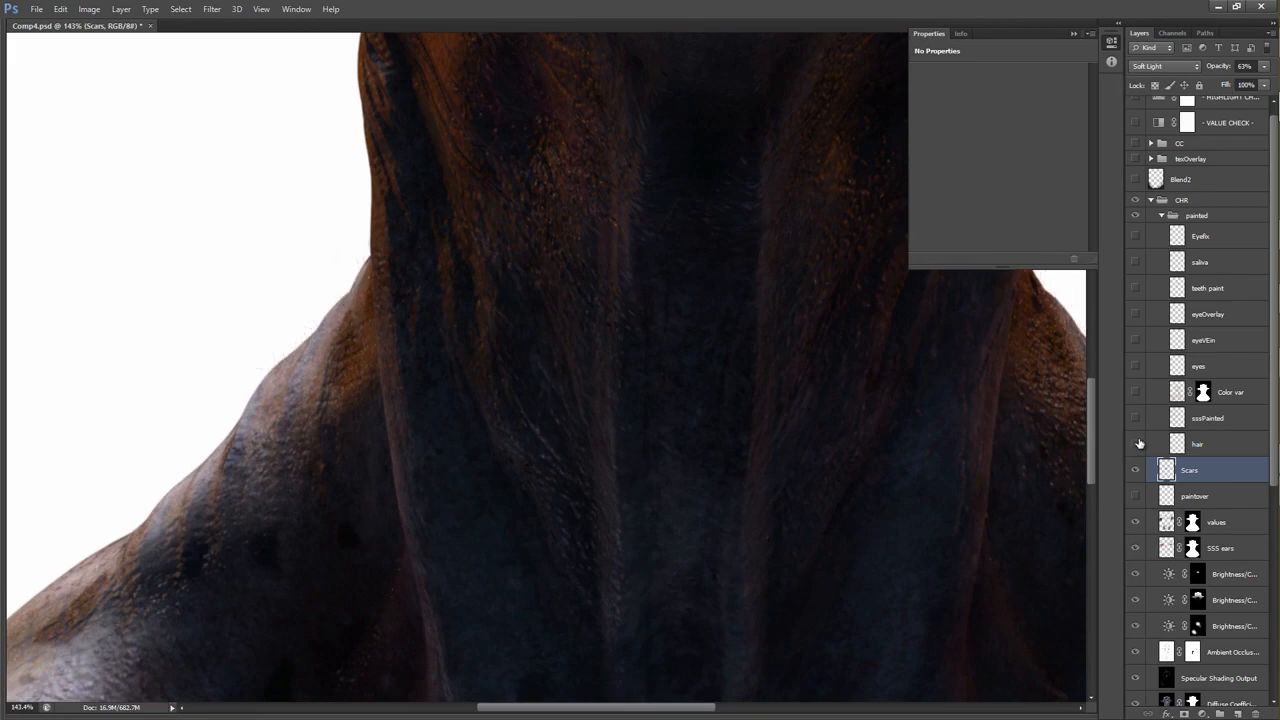
left_click(1136, 444)
left_click_drag(740, 340, 629, 437)
scroll(657, 397, "down", 2)
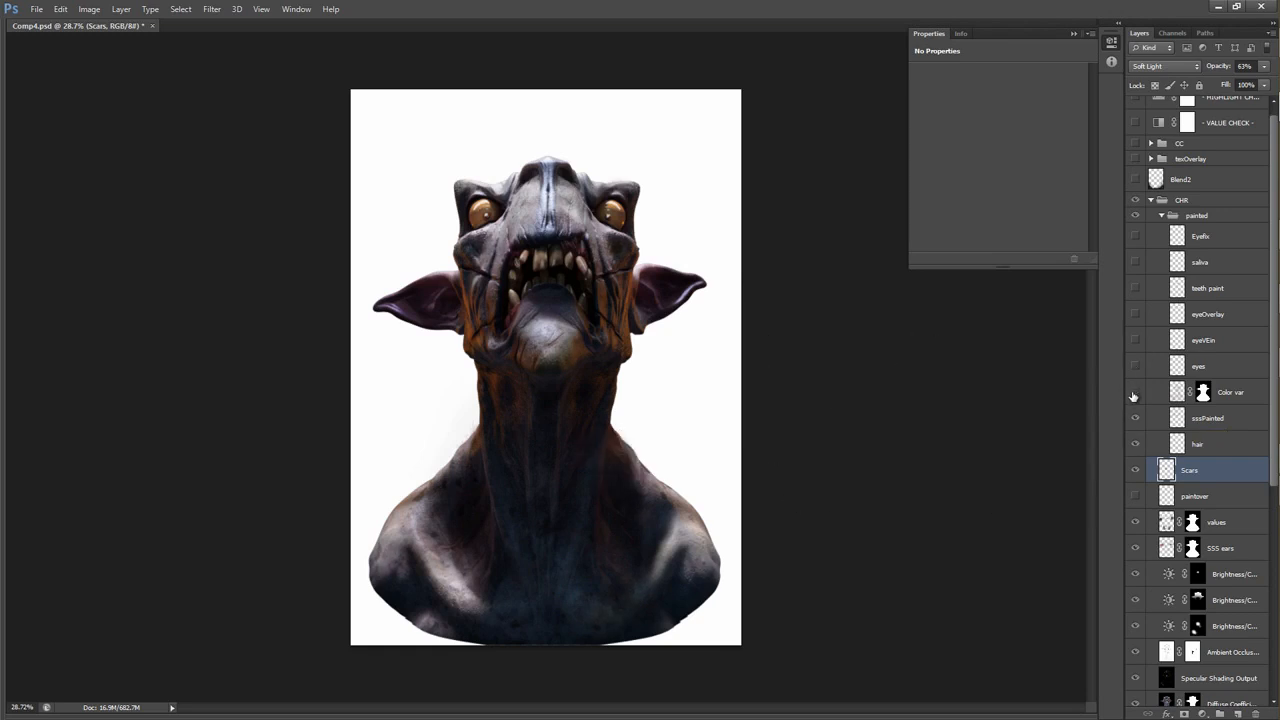
Try the Color var layer in Normal blending at 100% opacity, and undo both changes.
left_click(1180, 396)
left_click(1170, 66)
left_click(1169, 82)
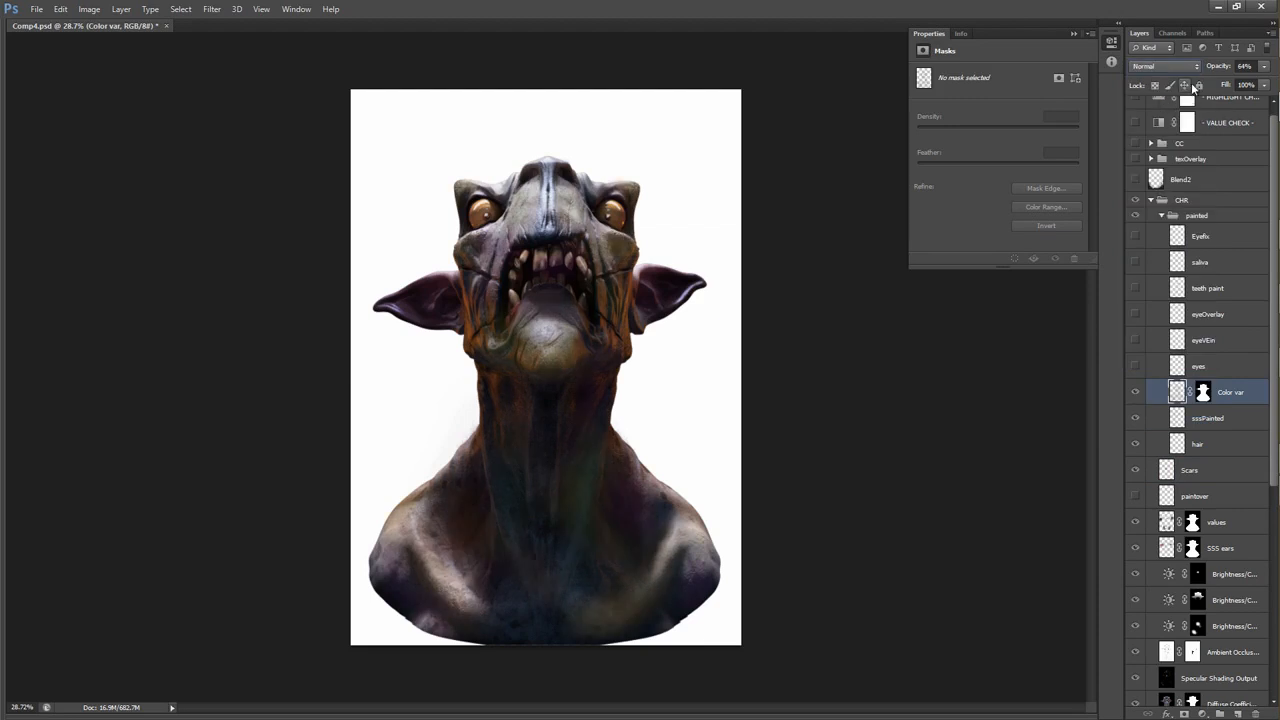
left_click_drag(1220, 69, 1252, 68)
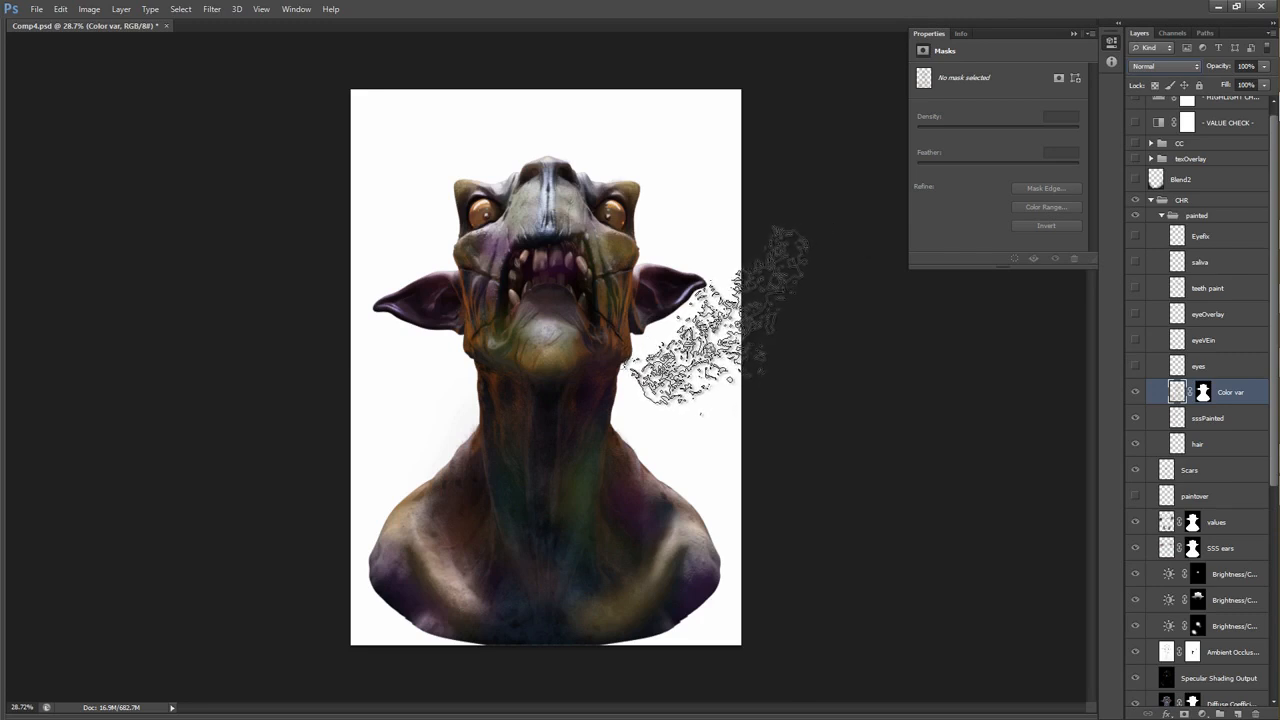
key("ctrl+alt+z")
key("ctrl+alt+z")
key("ctrl+alt+z")
key("ctrl+alt+z")
key("ctrl+alt+z")
key("ctrl+alt+z")
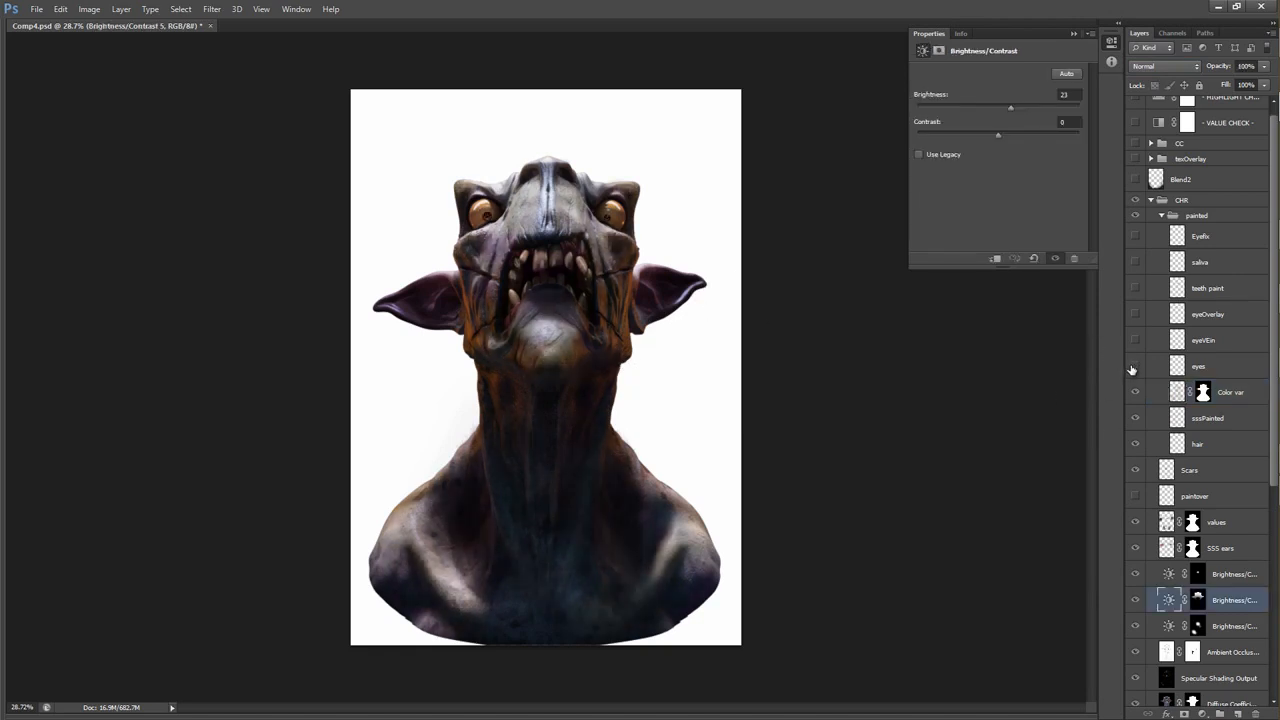
Show the eyes layer and compare the creature's irises and pupils with it off and on.
left_click(1203, 366)
left_click_drag(572, 204, 705, 185)
mouse_move(597, 236)
left_mouse_down()
mouse_move(637, 235)
mouse_move(602, 243)
left_mouse_up()
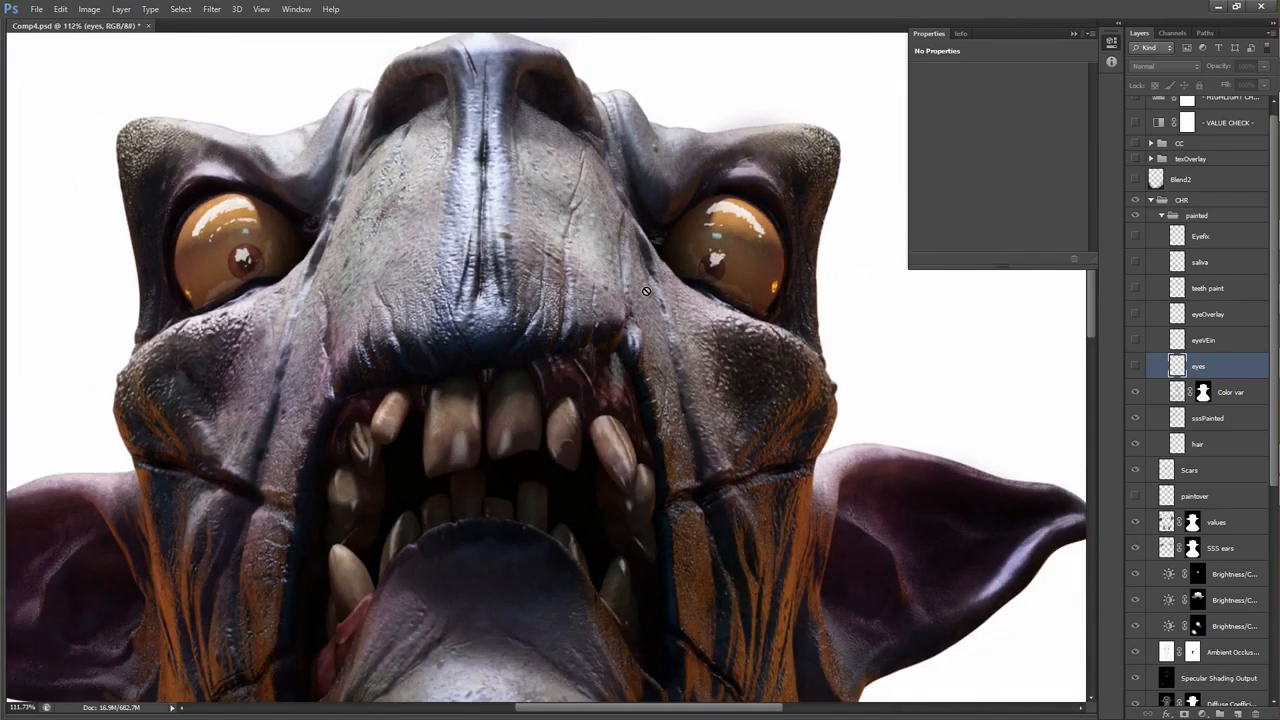
left_click_drag(659, 336, 651, 338)
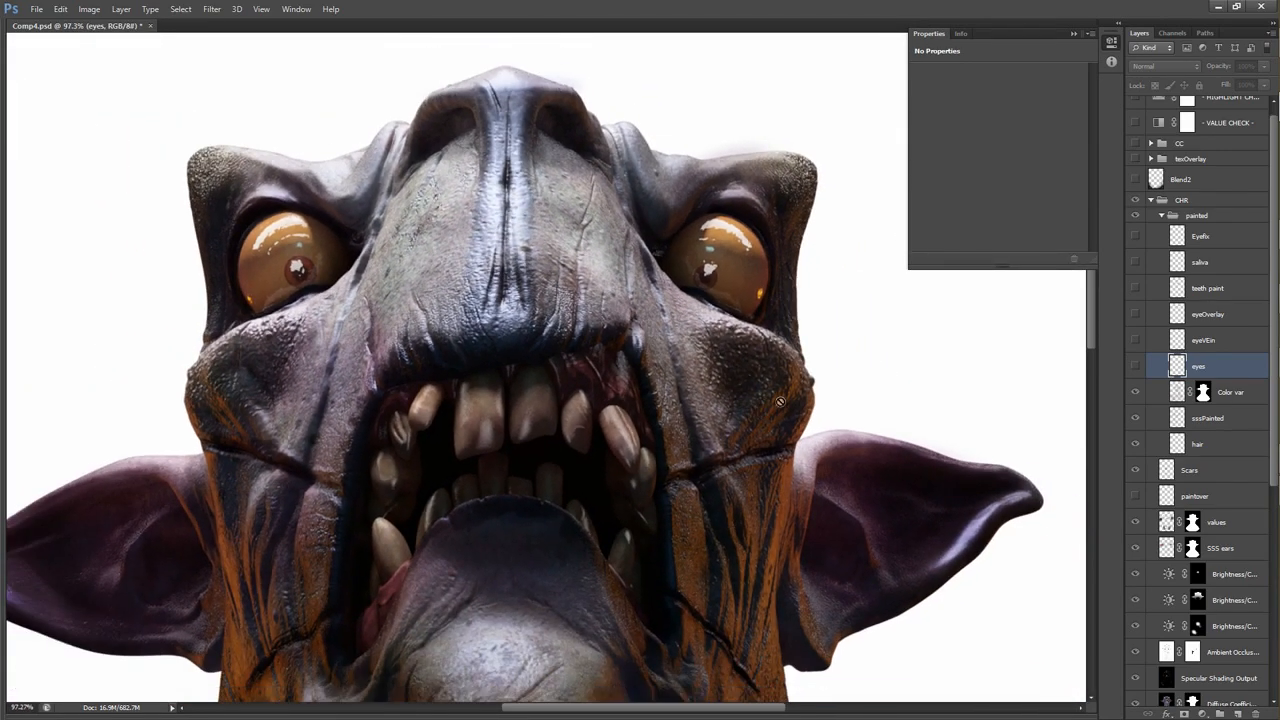
left_click(1136, 367)
left_click(1136, 367)
left_click(1136, 367)
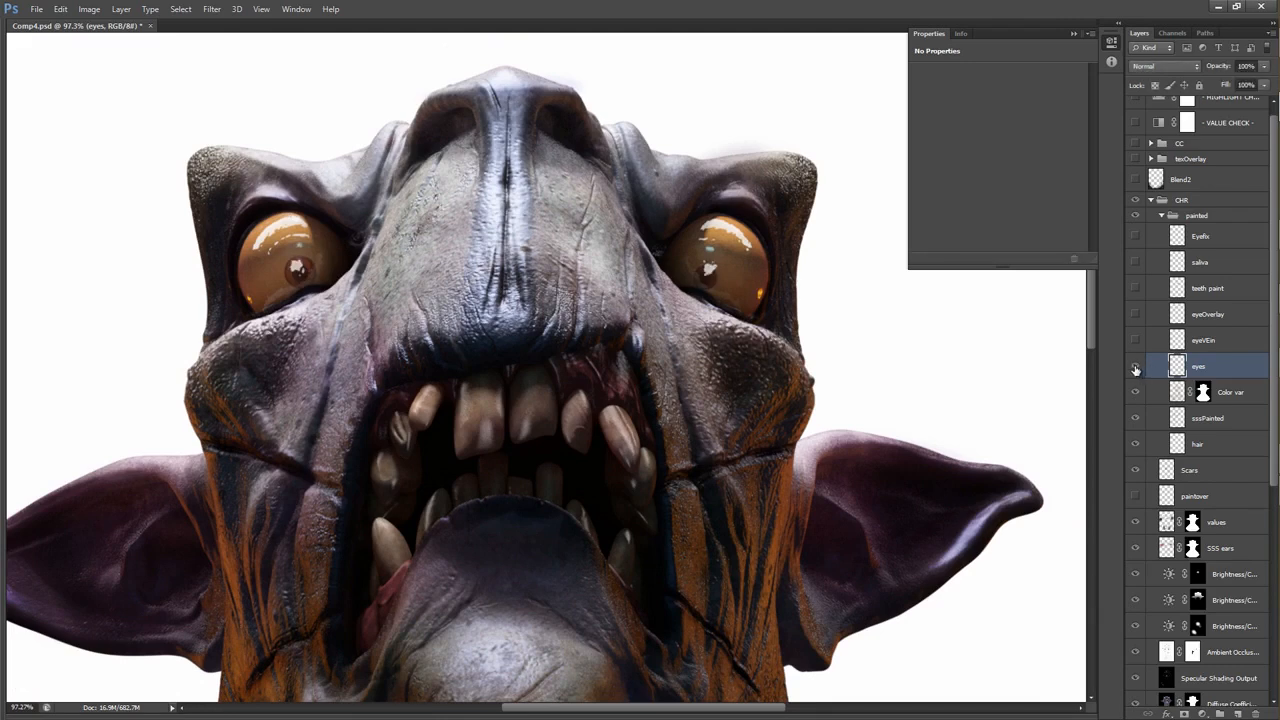
left_click(1136, 367)
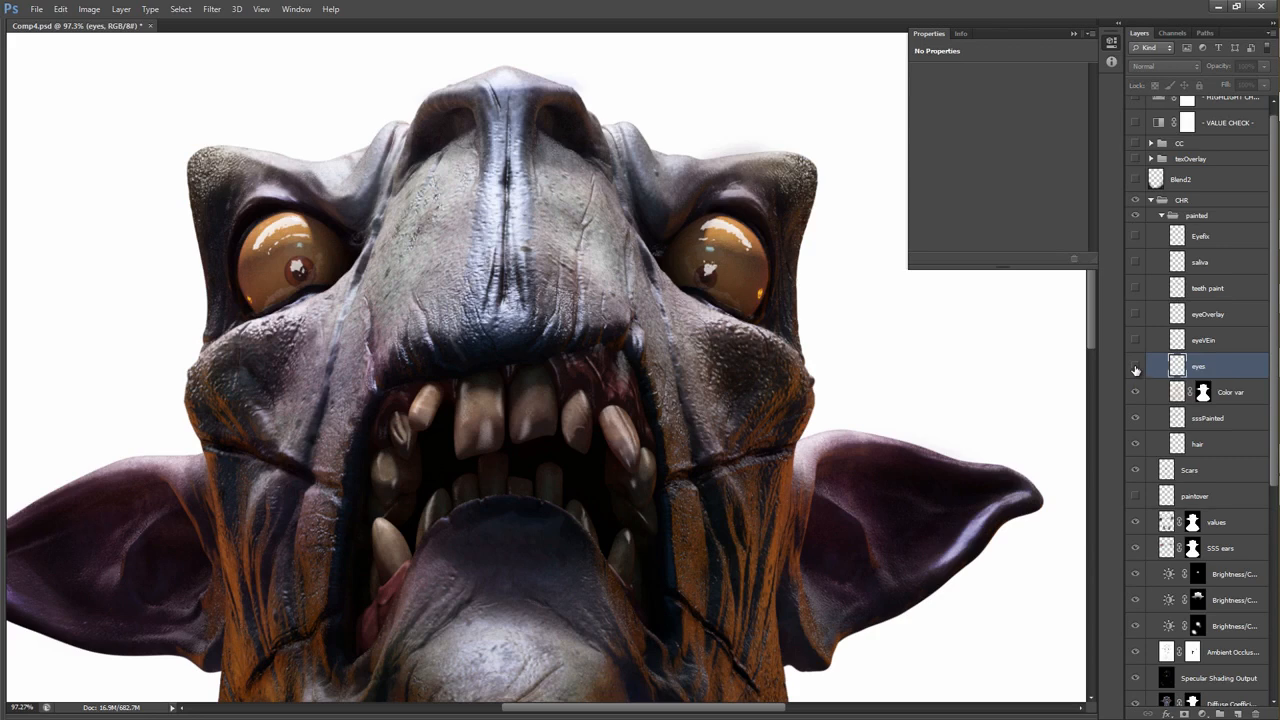
left_click(1136, 367)
left_click(1136, 368)
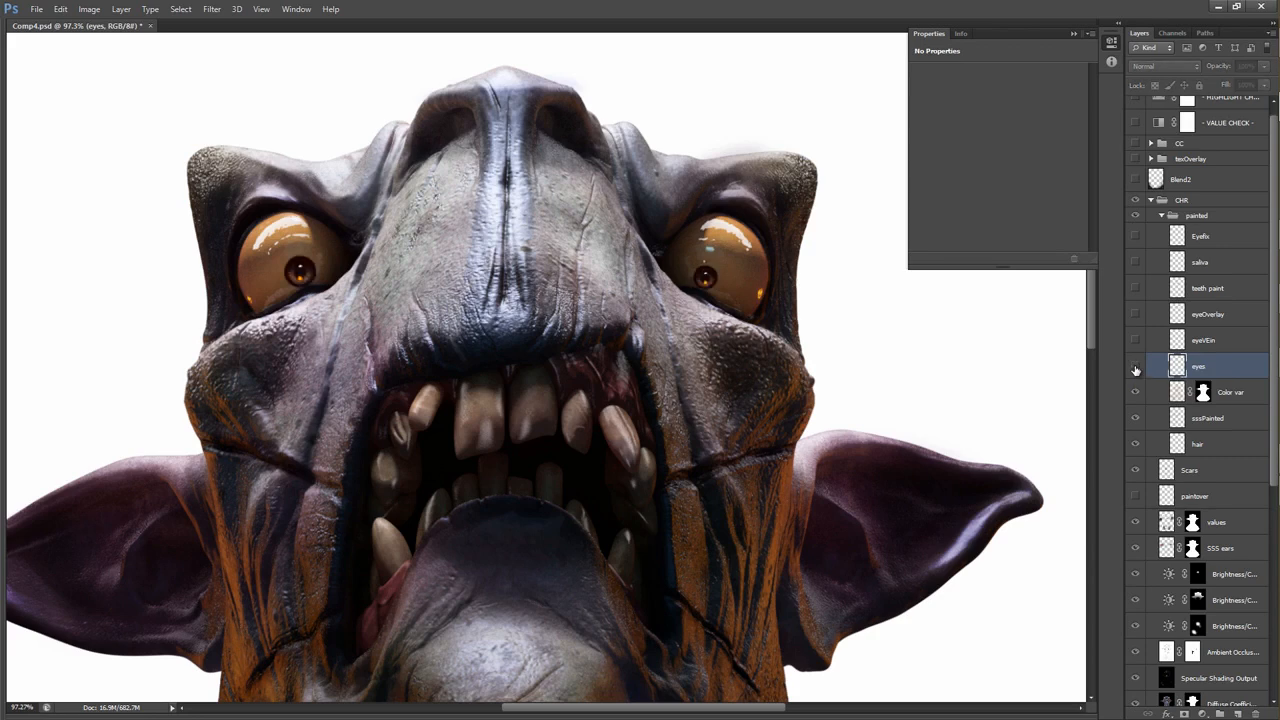
left_click(1136, 368)
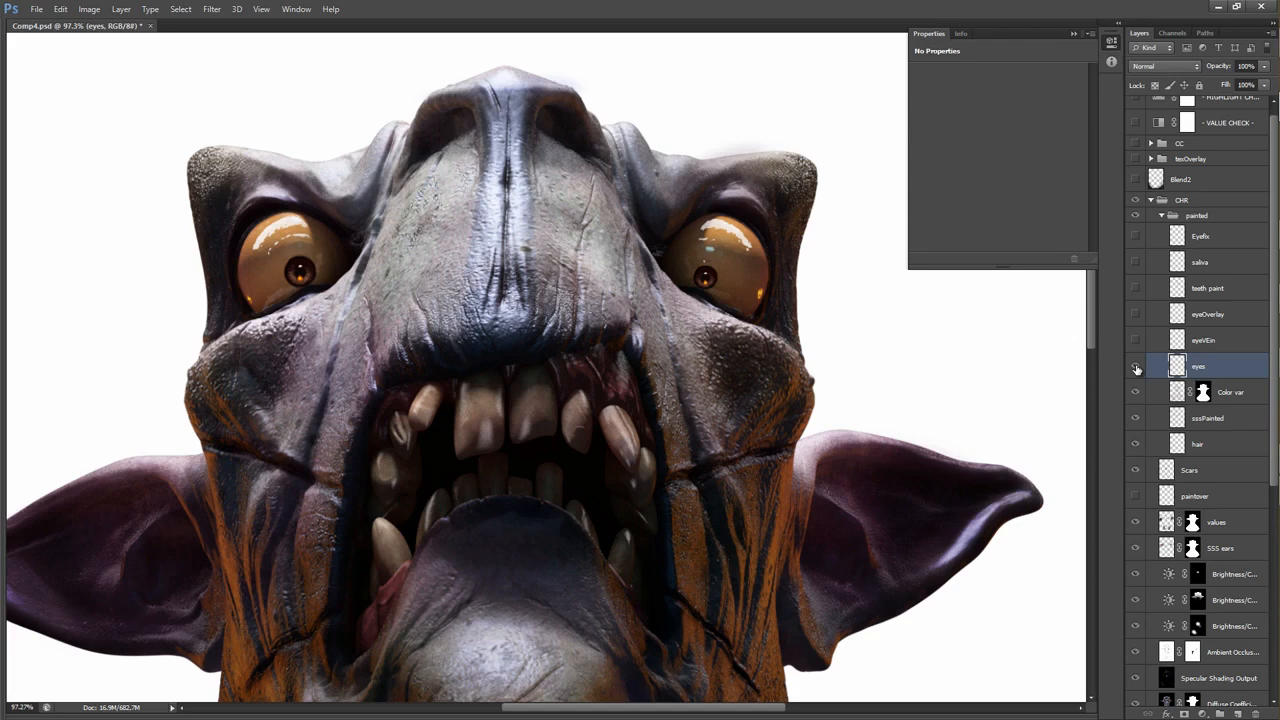
left_click(1136, 368)
left_click(1136, 368)
Show the eyeVEin and eyeOverlay layers and compare the eyeballs with the overlay off and on.
left_click(1135, 316)
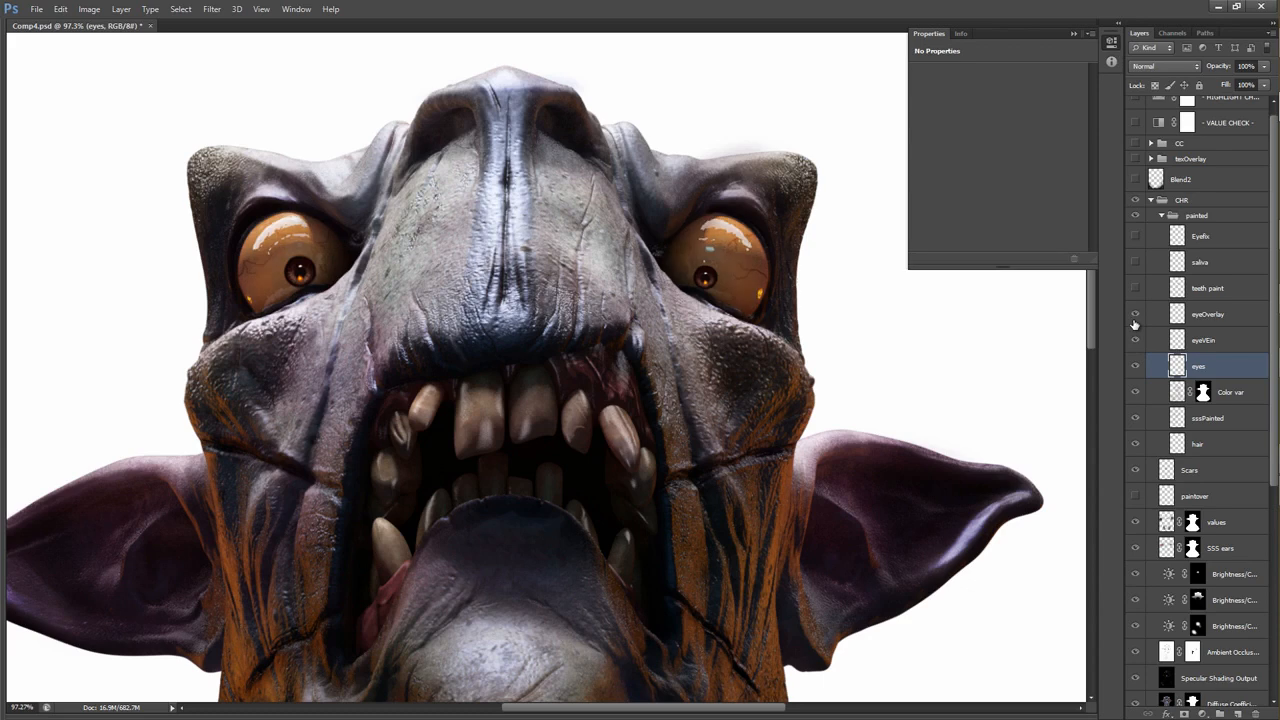
left_click(1135, 316)
left_click(1135, 316)
left_click(1135, 316)
Show the teeth paint layer and compare the teeth and gums with it off and on.
left_click(1136, 289)
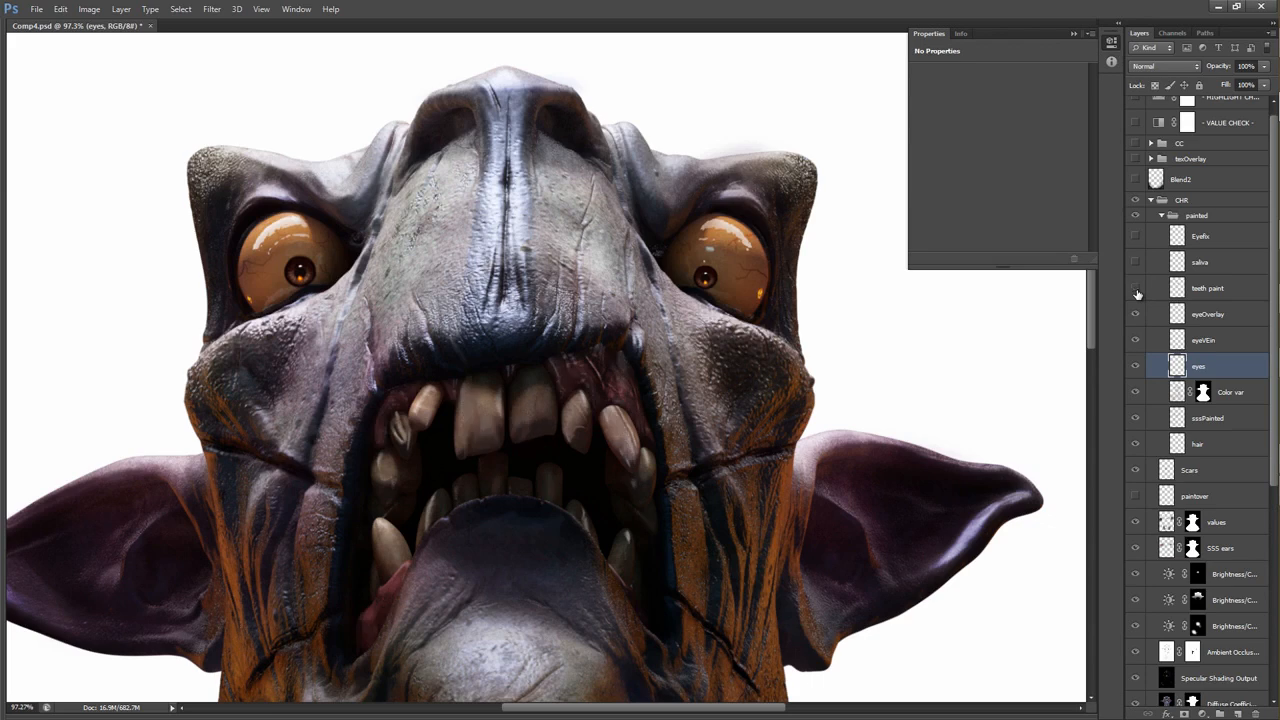
left_click(1136, 290)
left_click(1136, 290)
left_click(1136, 290)
left_click(1136, 290)
Show the saliva and Eyefix layers and check the result on the whole bust.
left_click(1136, 268)
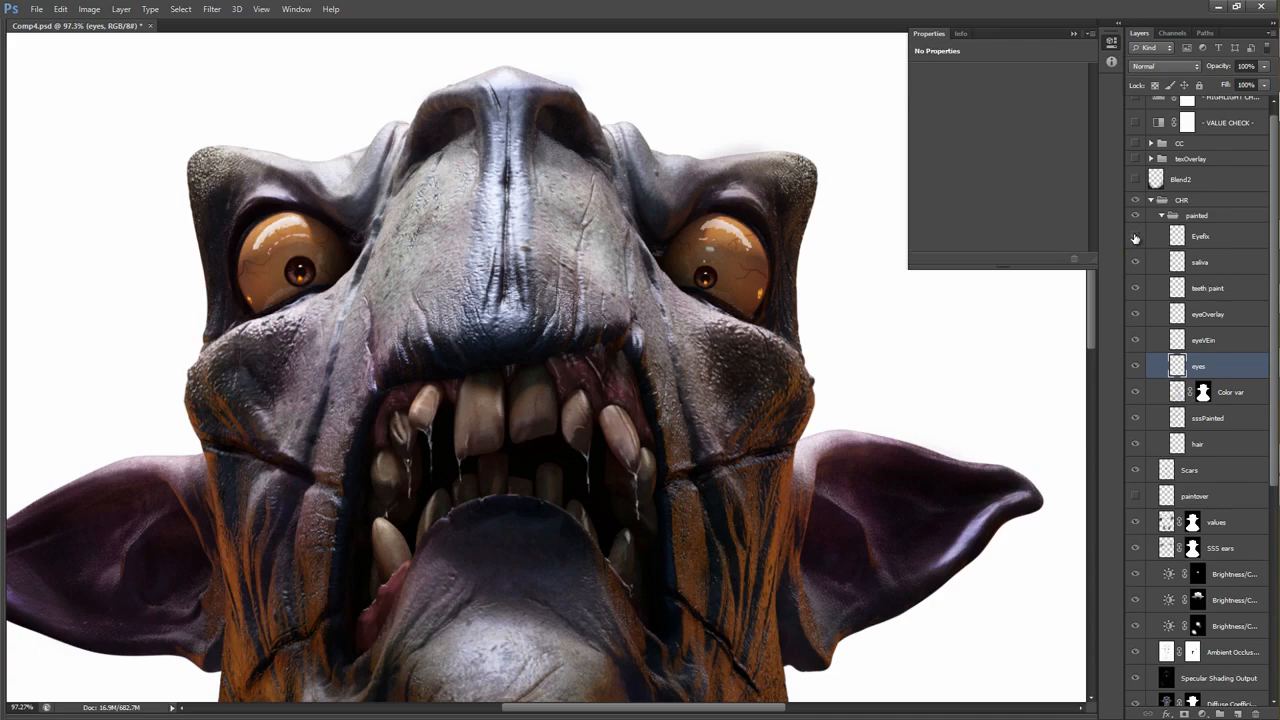
left_click_drag(740, 309, 1121, 308)
left_click_drag(955, 294, 699, 301)
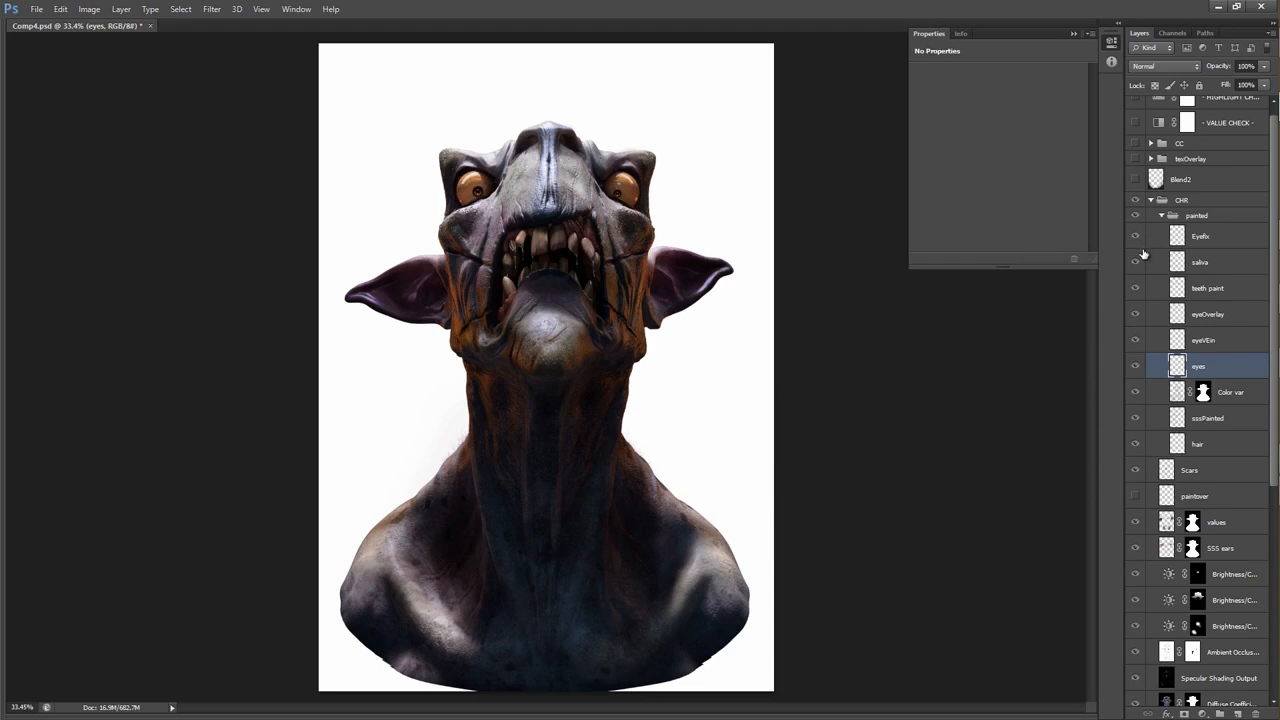
Collapse the painted group and place it with all CHR layers above Final Color Output into a new group.
left_click(1168, 217)
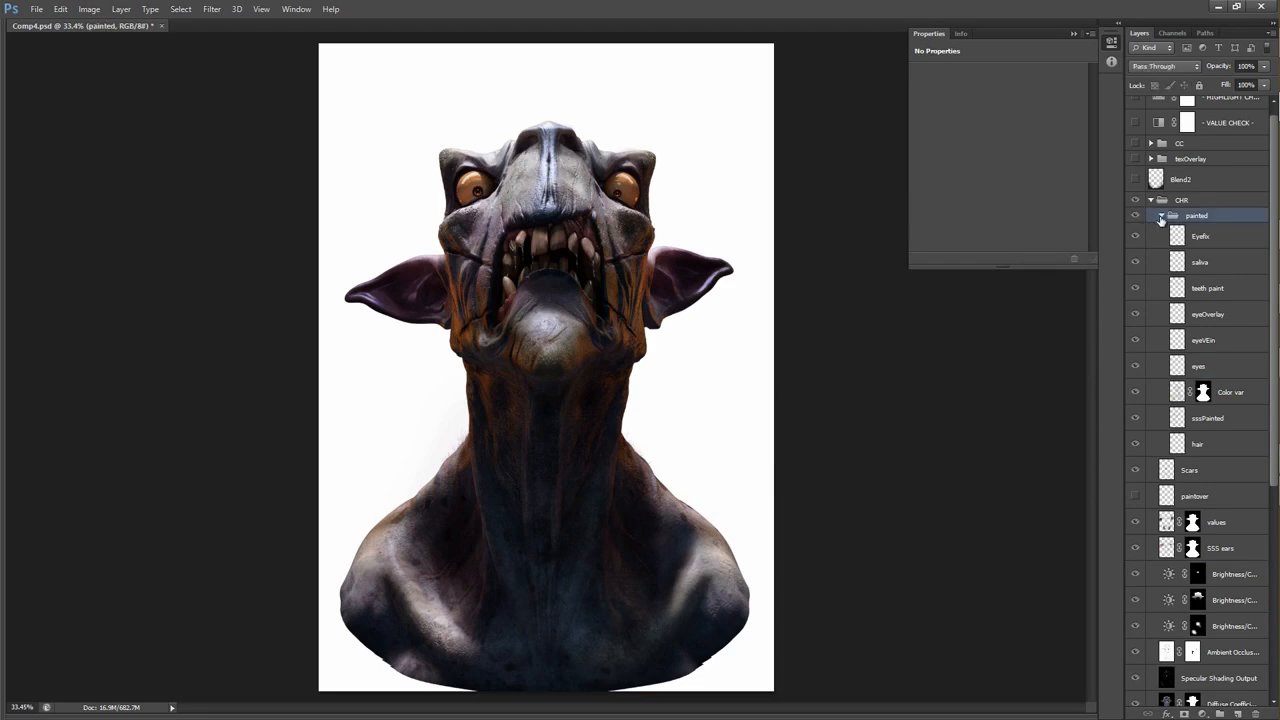
left_click(1160, 216)
scroll(1180, 330, "down", 2)
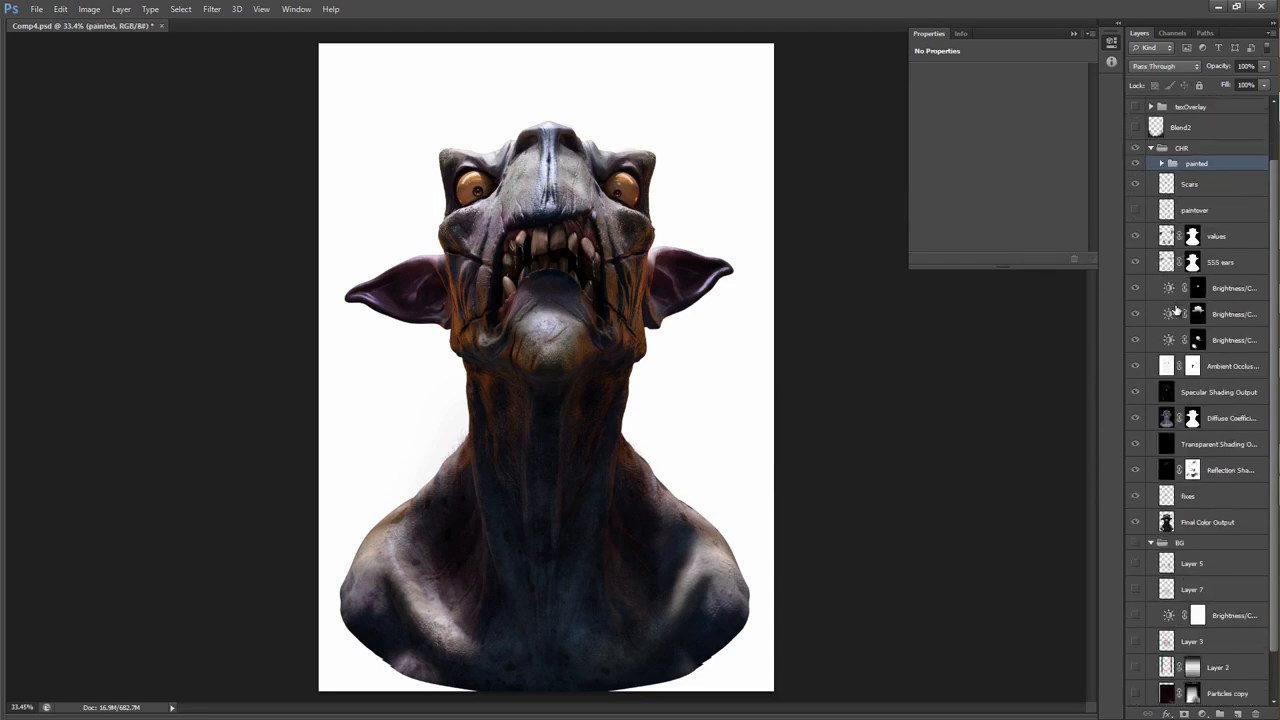
scroll(1206, 445, "down", 2)
left_click(1206, 449, "shift")
key("ctrl+g")
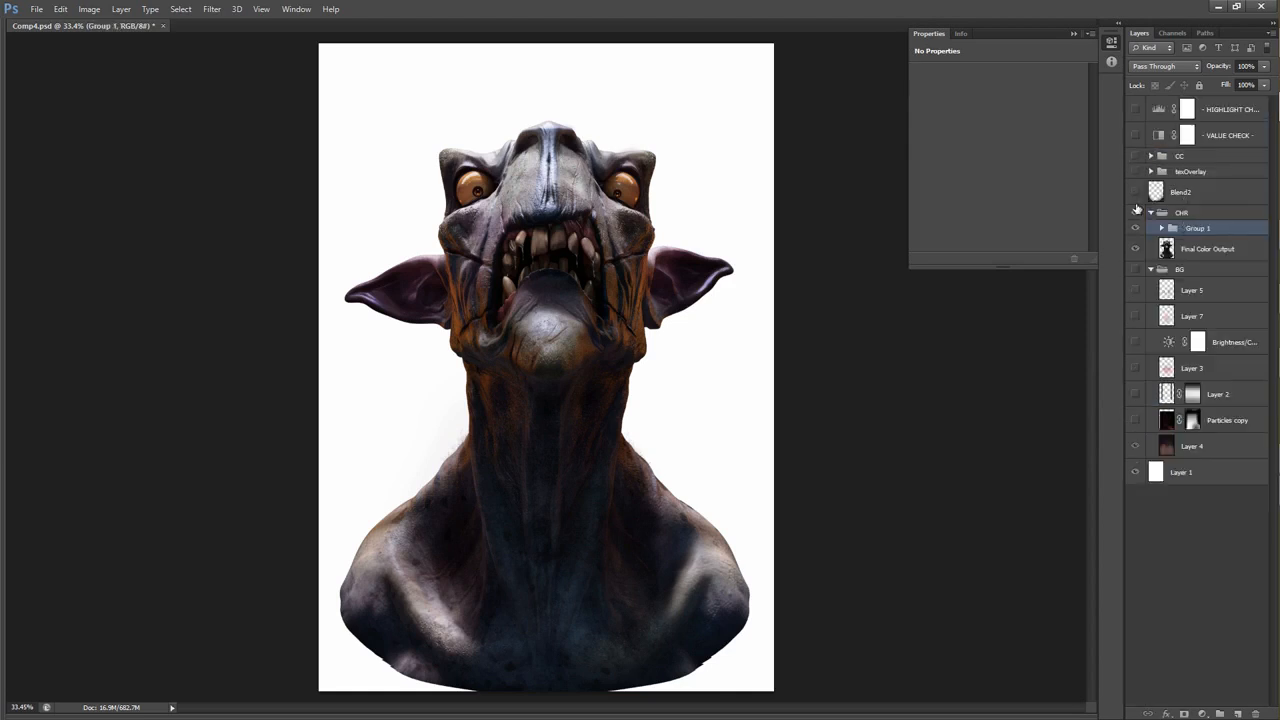
Compare the bust with and without the new group over the Final Color Output layer.
left_click(1133, 230)
left_click(1133, 230)
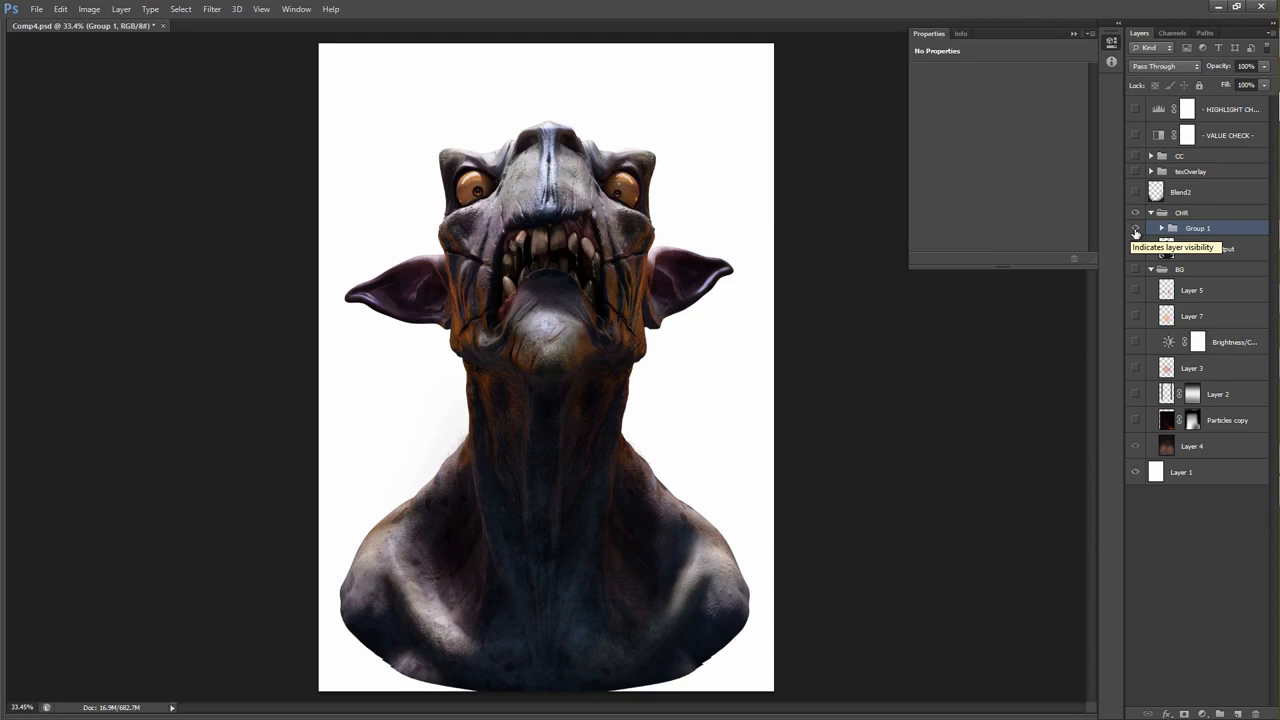
left_click(1134, 231)
left_click(1134, 231)
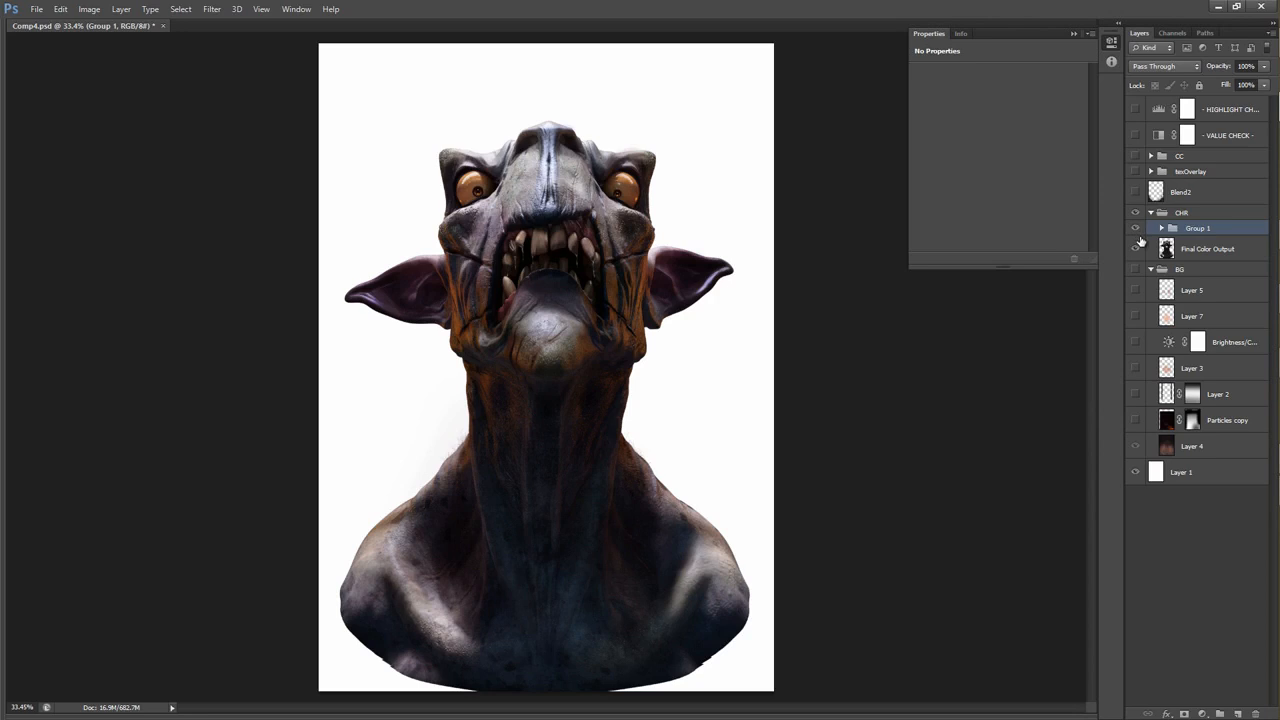
Show the BG group and select Layer 4 to examine the painted backdrop behind the creature.
left_click(1136, 270)
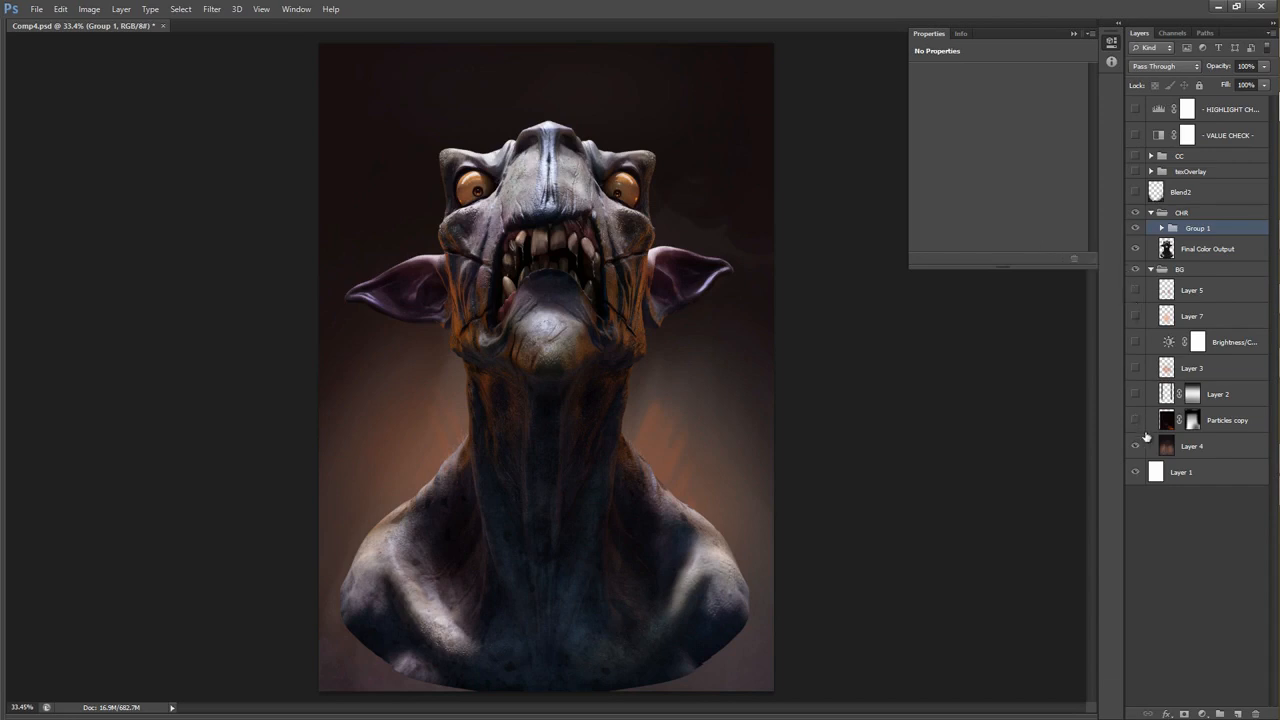
left_click_drag(1177, 443, 802, 657)
left_click_drag(696, 450, 572, 450)
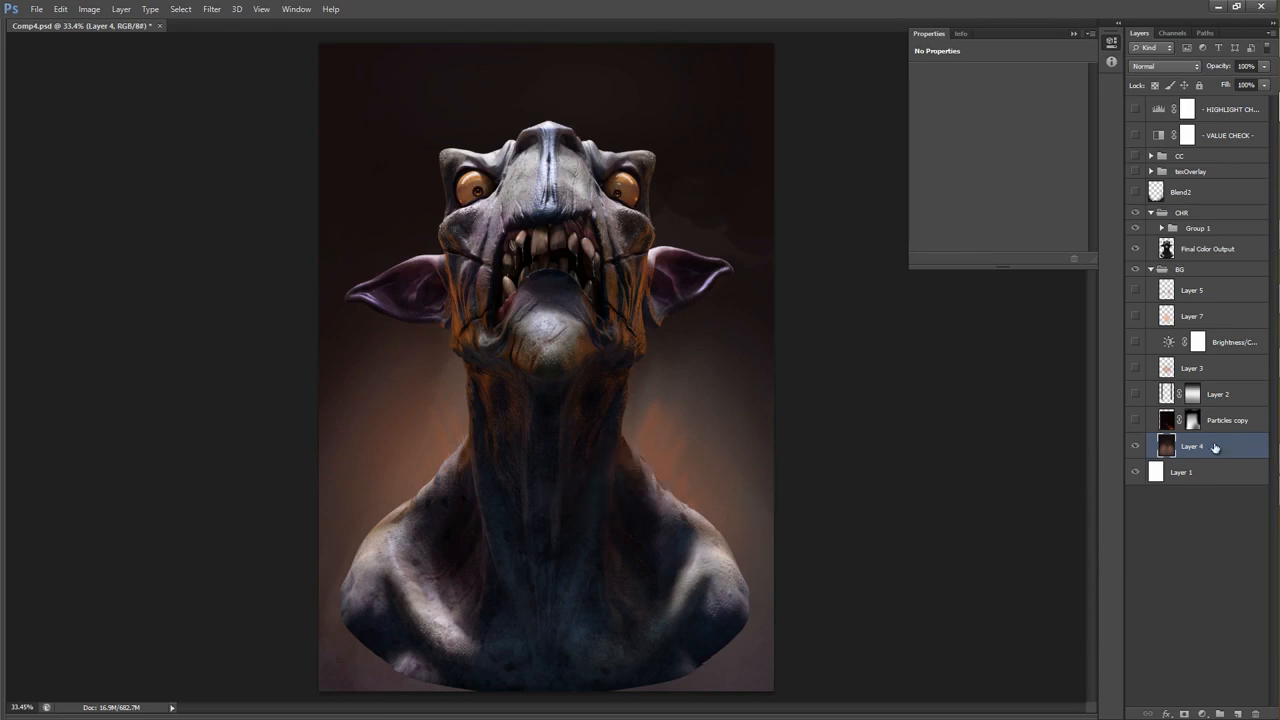
Show the Particles copy layer and select it.
left_click(1135, 420)
left_click(1208, 416)
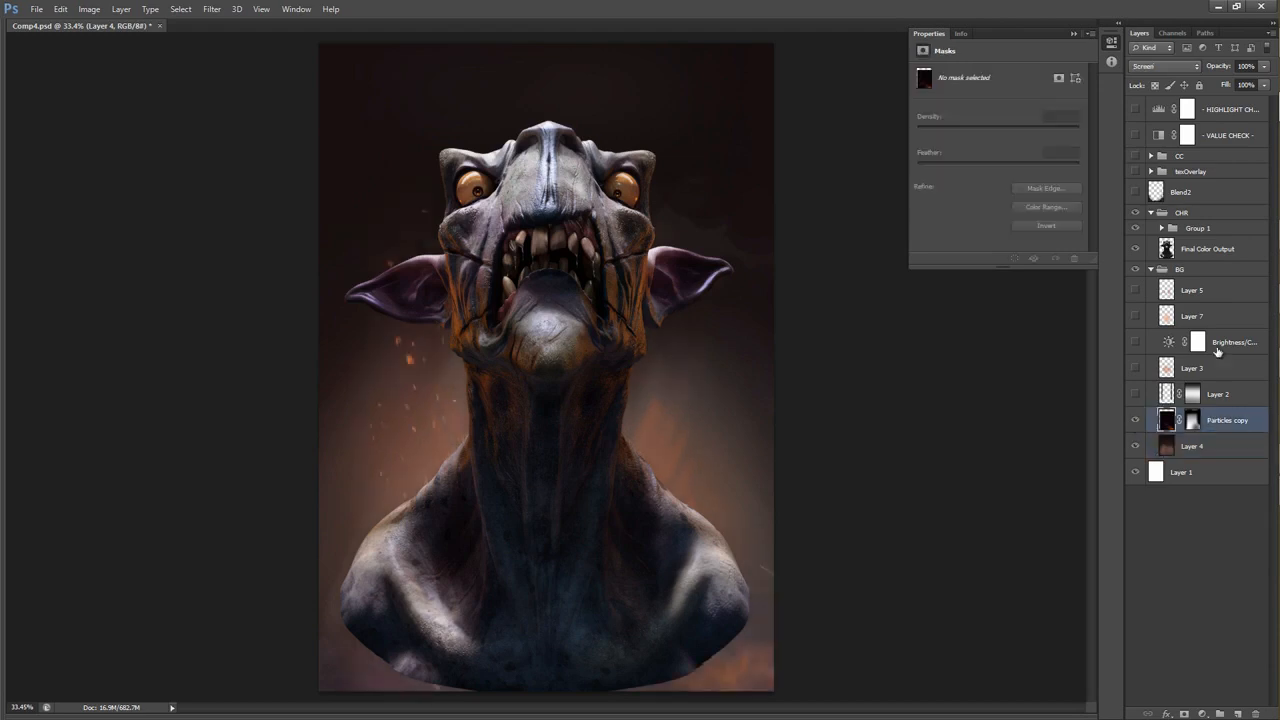
Try the Particles copy layer in Normal blending with its mask off and on, and undo the changes.
left_click(1170, 68)
left_click(1165, 70)
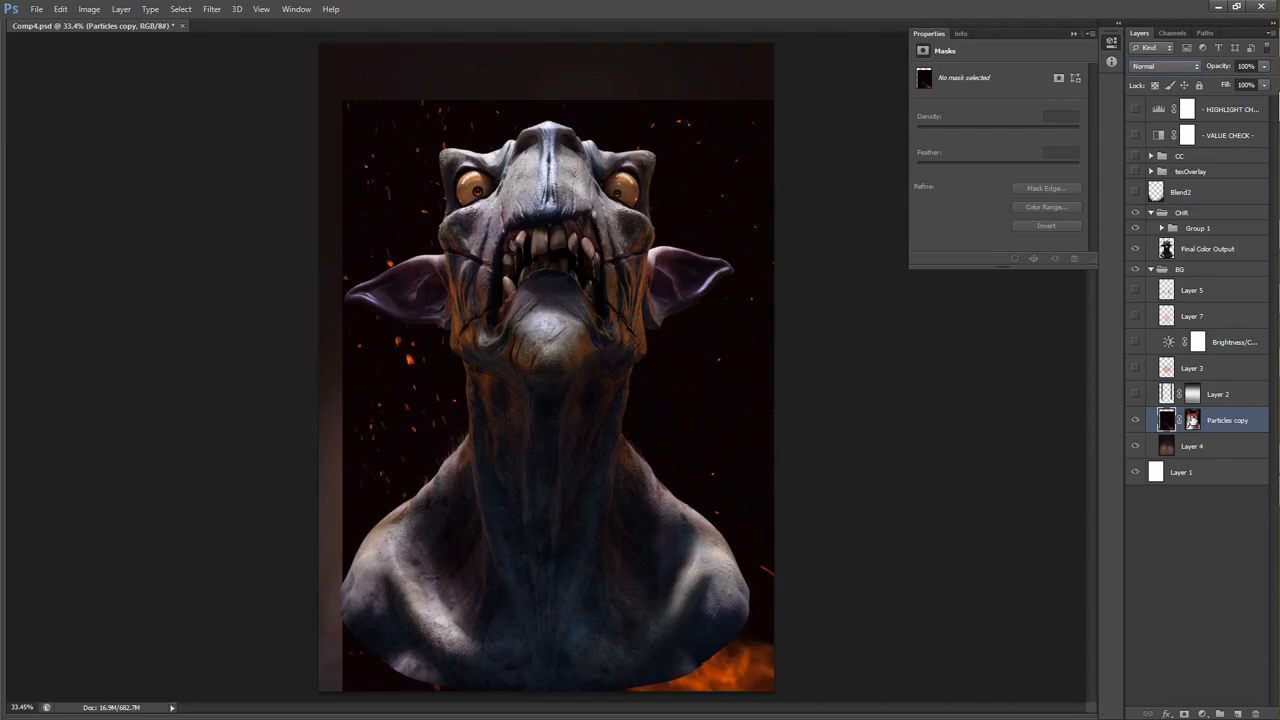
left_click(1192, 424, "shift")
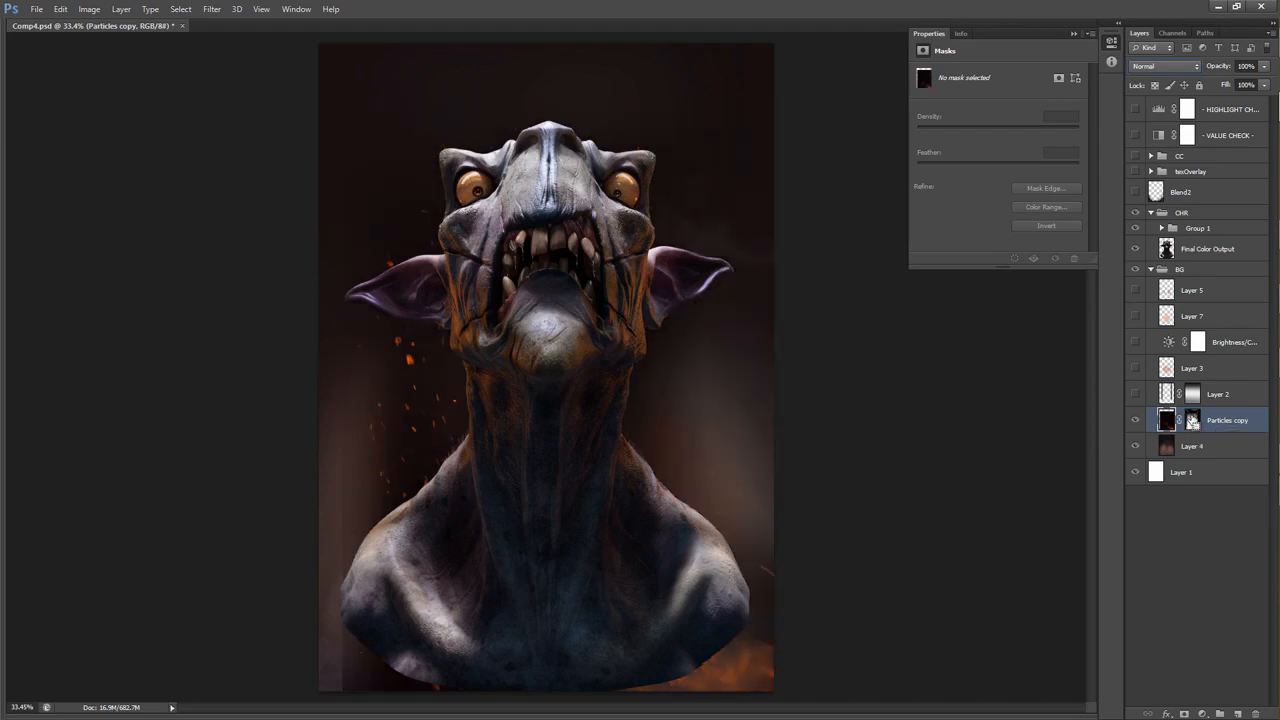
key("ctrl+alt+z")
key("ctrl+alt+z")
key("ctrl+alt+z")
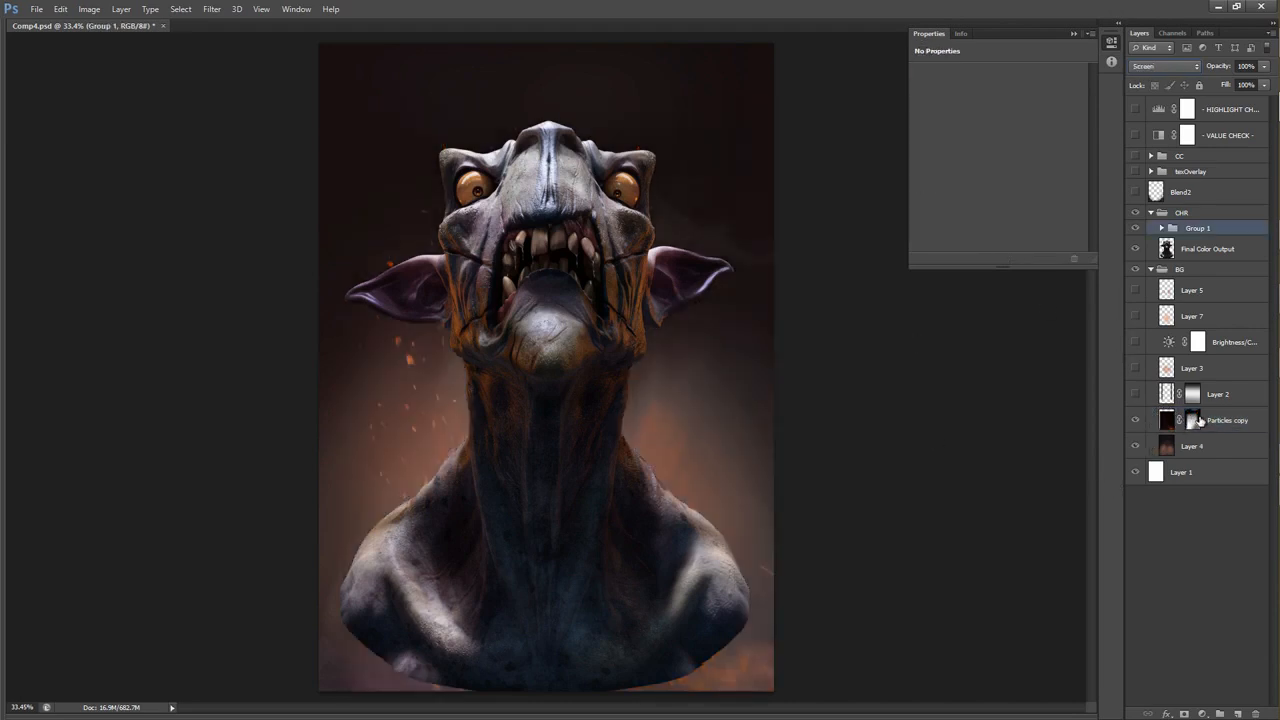
Select the Particles copy layer mask and compare the background sparks with the layer off and on.
left_click(1193, 421)
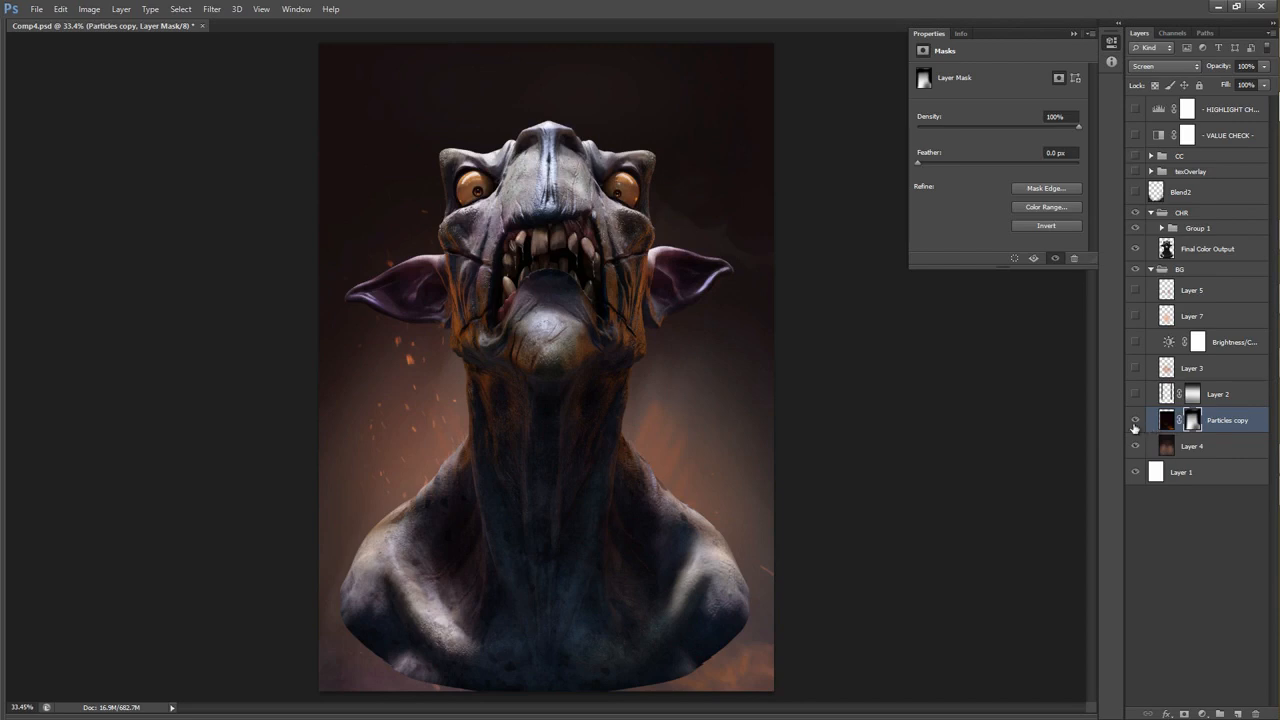
left_click(1134, 422)
left_click(1134, 422)
left_click(1134, 422)
left_click(1134, 422)
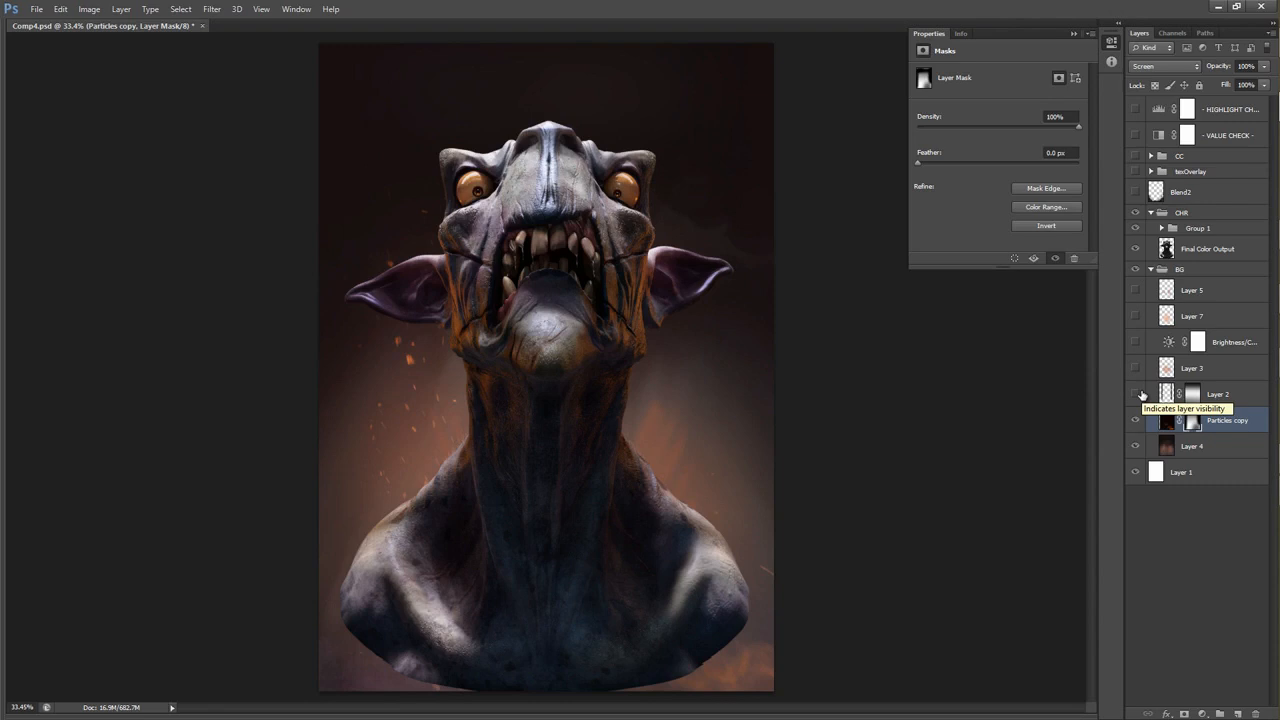
Show Layer 2 with the background pillars and select it.
left_click(1142, 395)
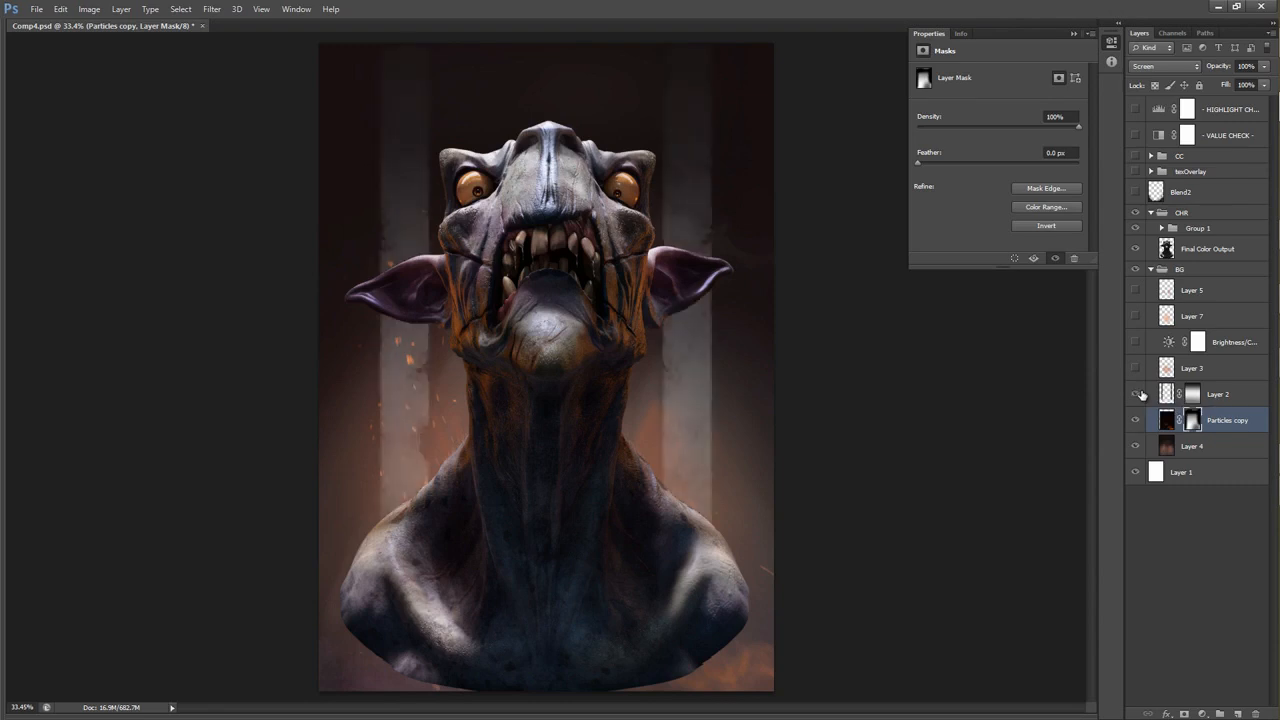
left_click(1203, 389)
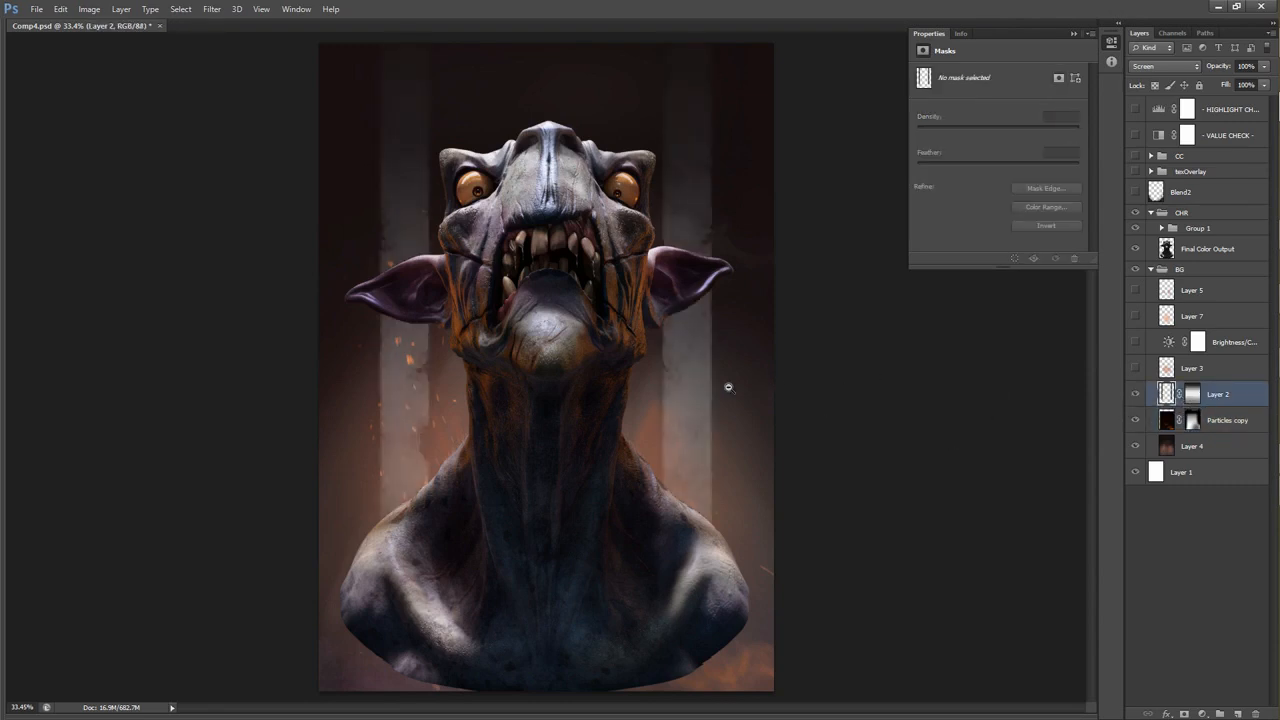
Try painting an extra light pillar behind the creature's head on Layer 2, undo it and reselect the layer.
scroll(726, 388, "down", 2)
key("b")
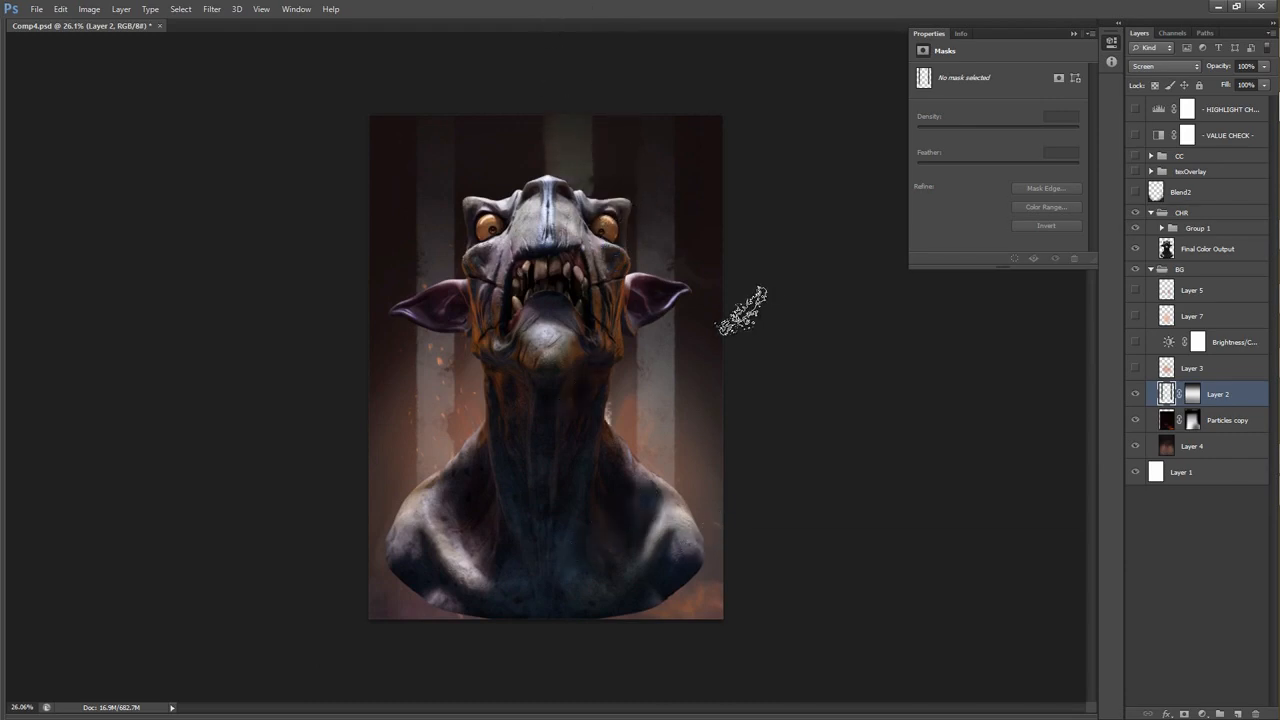
left_click(507, 461, "ctrl")
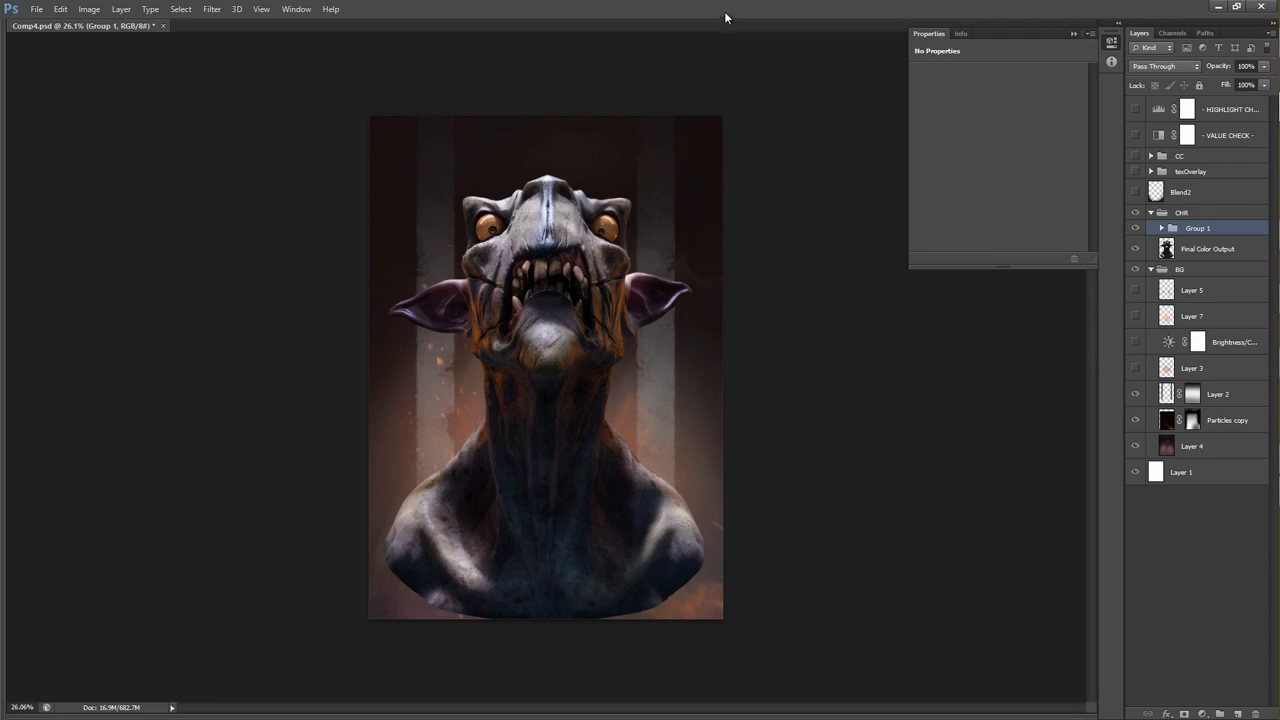
mouse_move(1262, 357)
left_click(1152, 398)
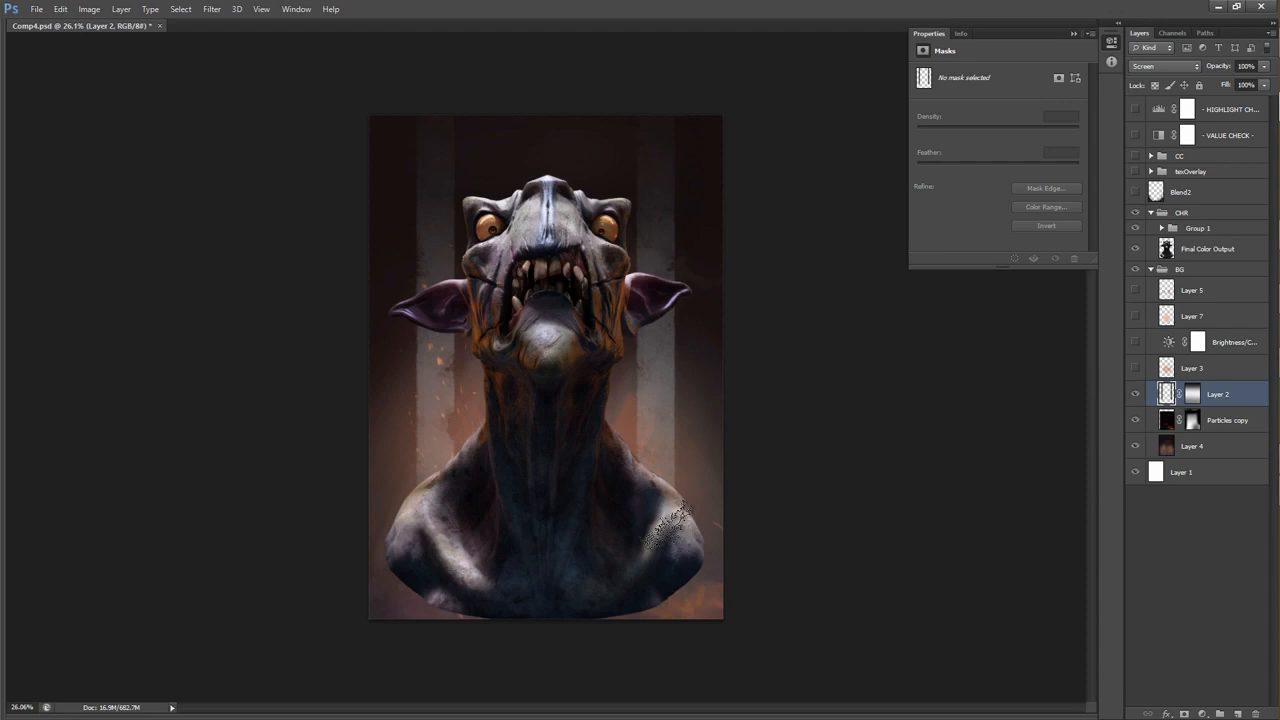
Show Layer 3 and compare the background with it off and on.
left_click(1136, 370)
left_click(1136, 370)
left_click(1136, 370)
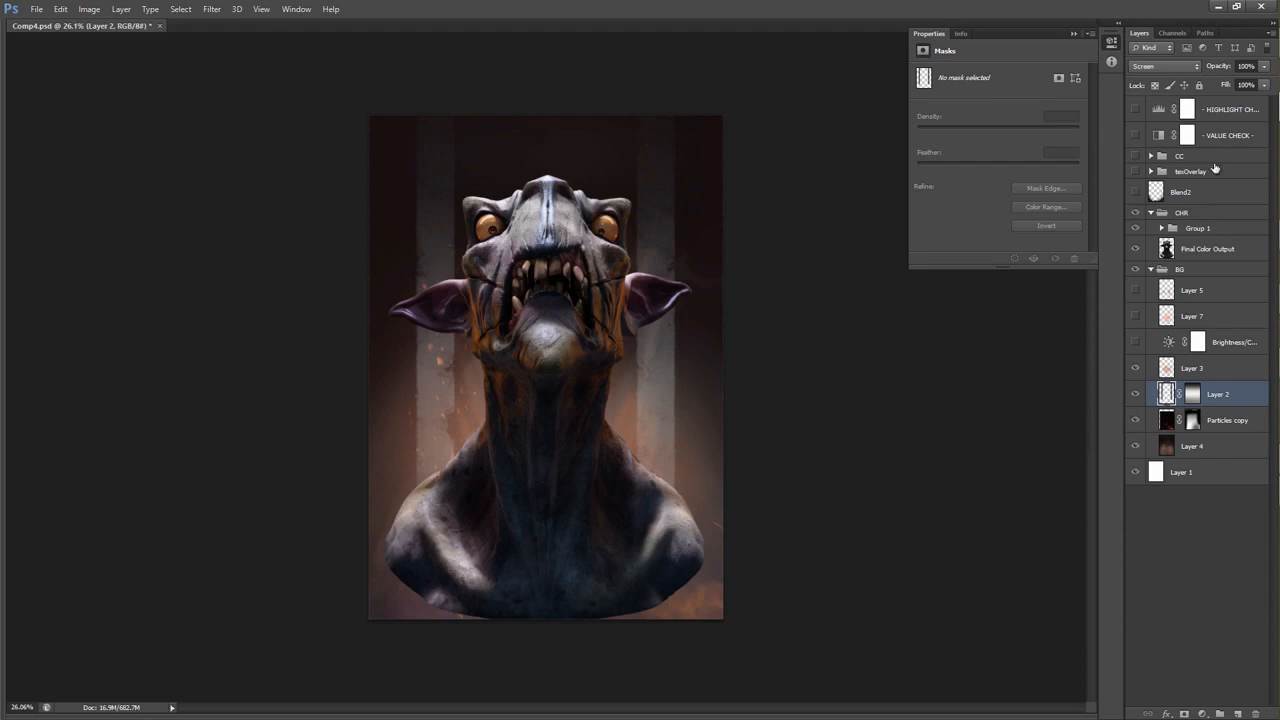
Show the VALUE CHECK layer and compare the greyscale values with Layer 2 off and on.
left_click(1136, 135)
left_click(1136, 394)
left_click(1137, 394)
left_click(1137, 392)
left_click(1137, 393)
left_click(1137, 393)
Compare the greyscale values with Layer 3 off and on, and make Layer 2 visible again.
left_click(1135, 372)
left_click(1135, 372)
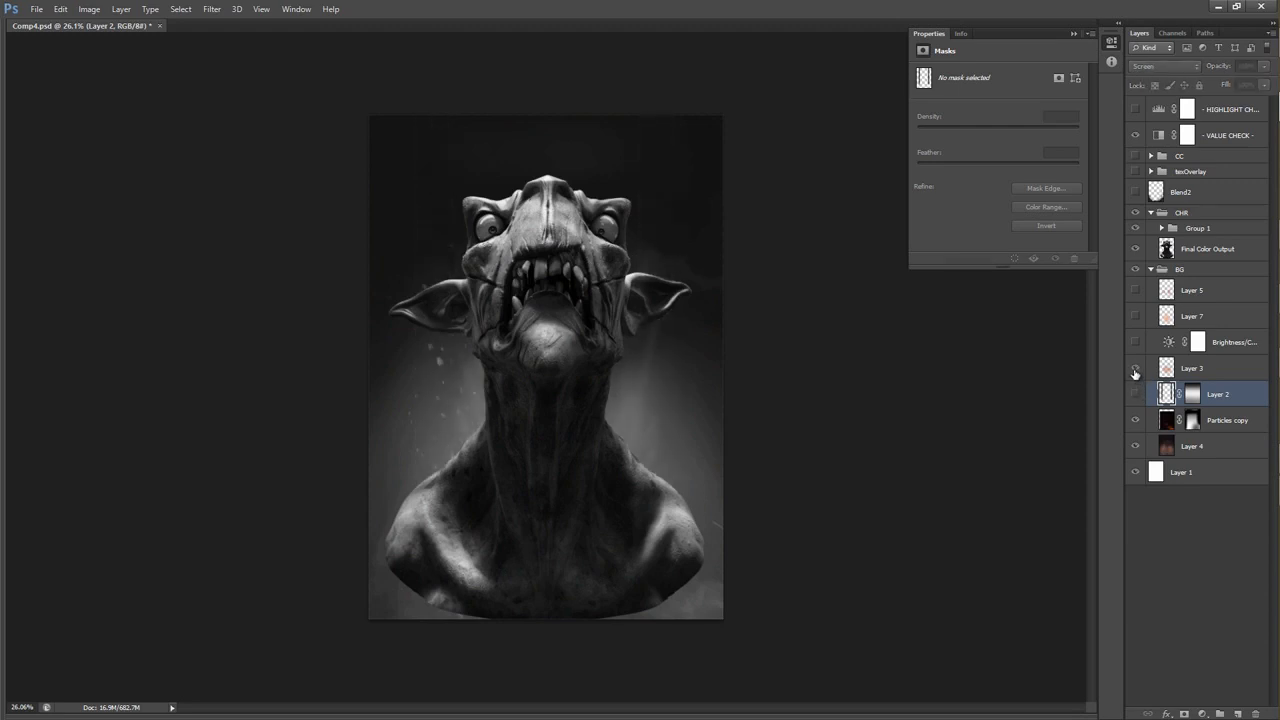
left_click(1135, 372)
left_click(1135, 372)
left_click(1137, 393)
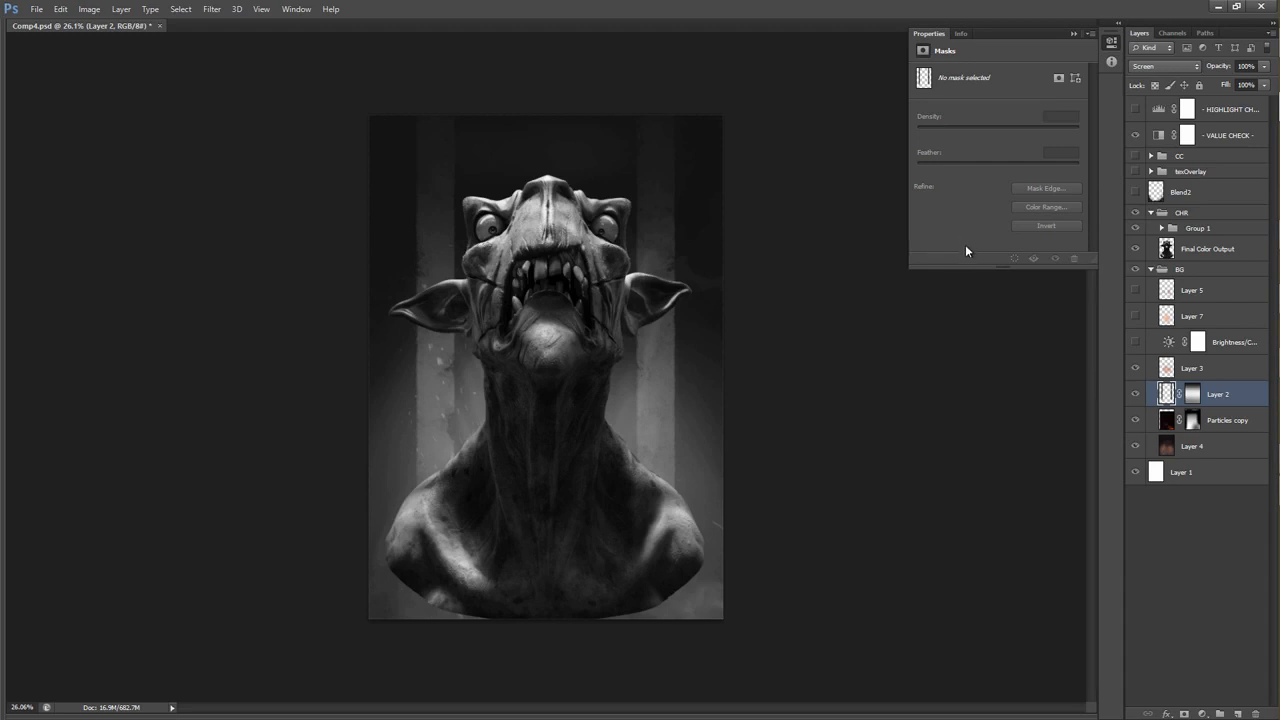
Swap the VALUE CHECK view for the highlight check layer to inspect the brightest areas.
left_click(1135, 110)
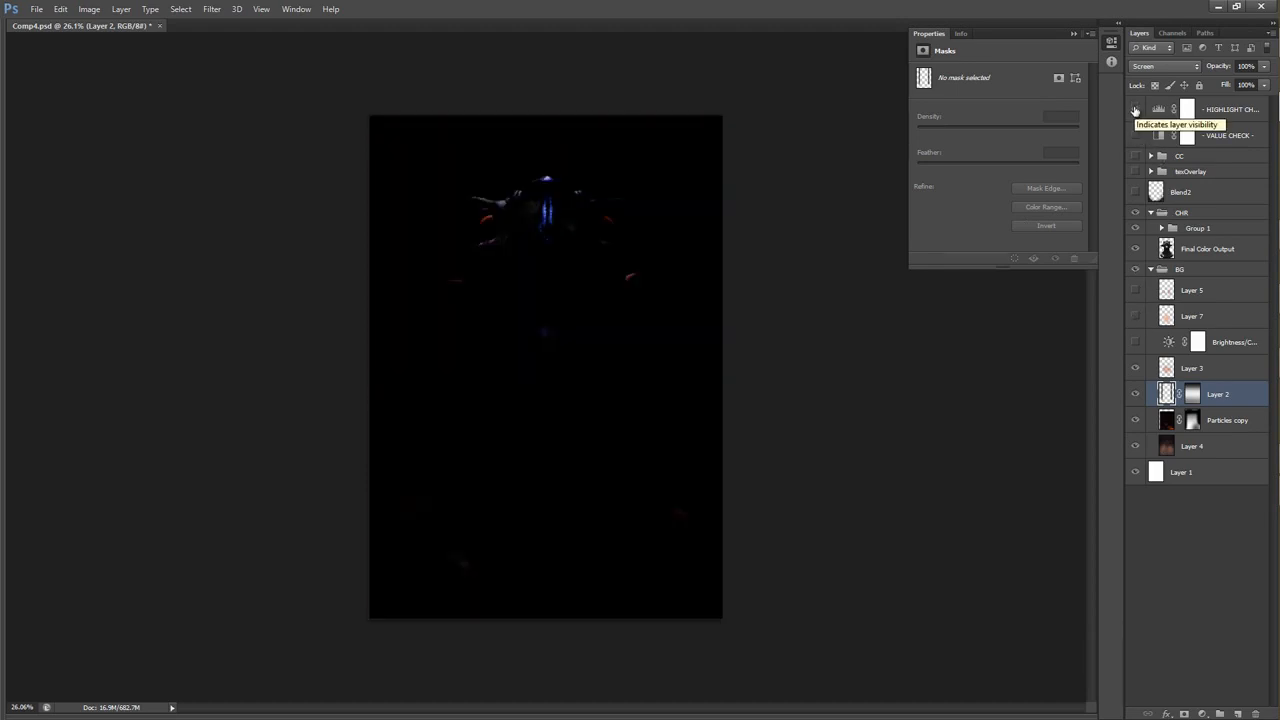
Hide the highlight check layer, show the Brightness/Contrast adjustment in the BG group, and compare the background with it off and on.
left_click(1135, 110)
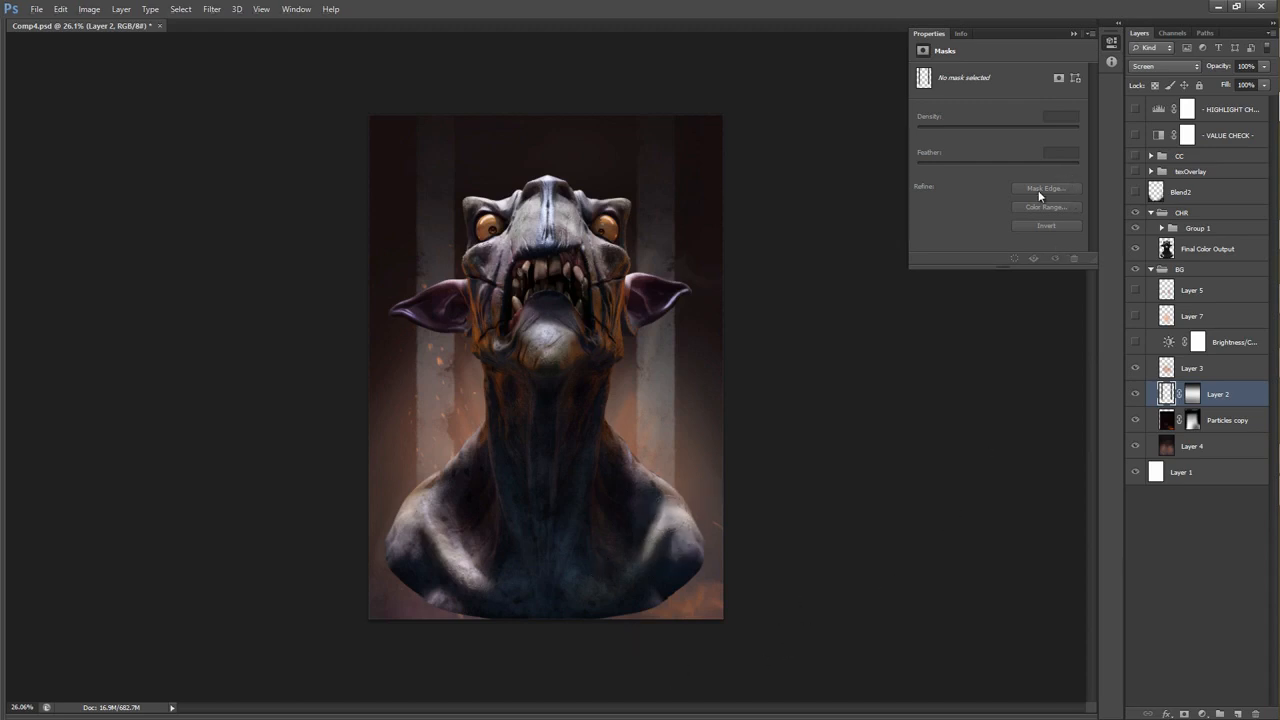
left_click(1133, 345)
left_click(1135, 345)
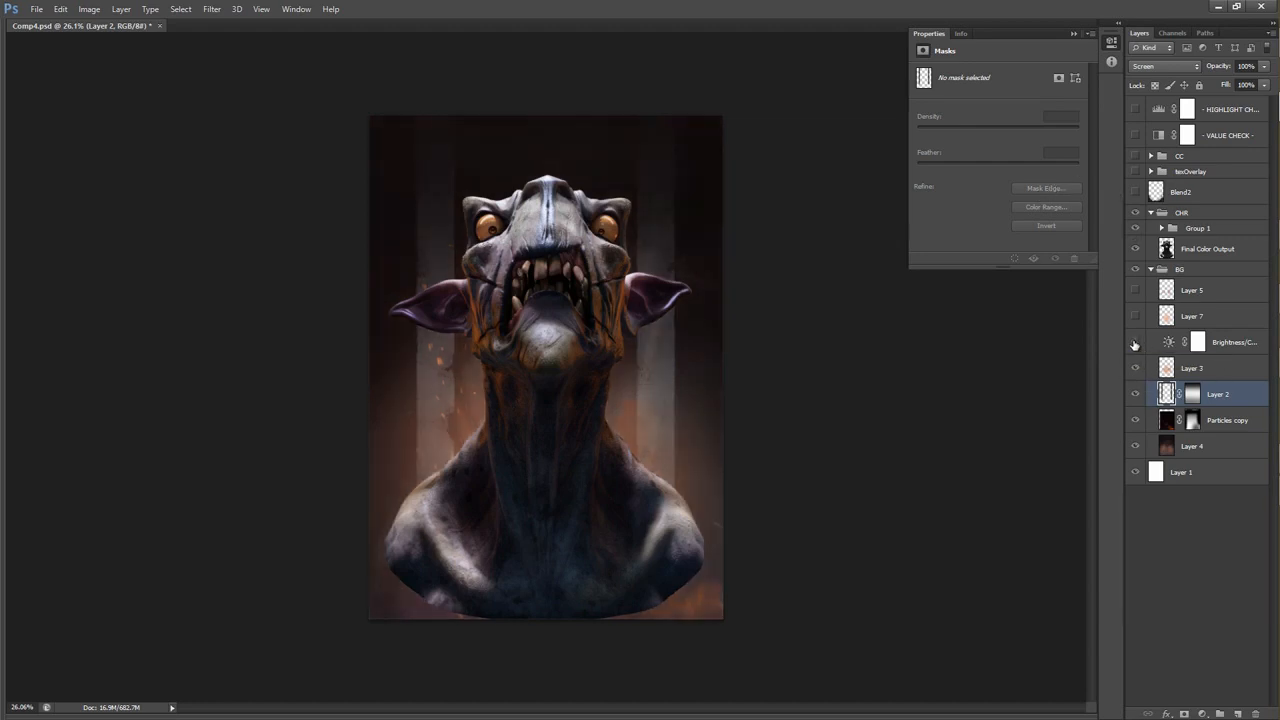
left_click(1136, 345)
Try lowering the BG group's Brightness/Contrast adjustment to a brightness of -56, and undo the change.
left_click(1160, 345)
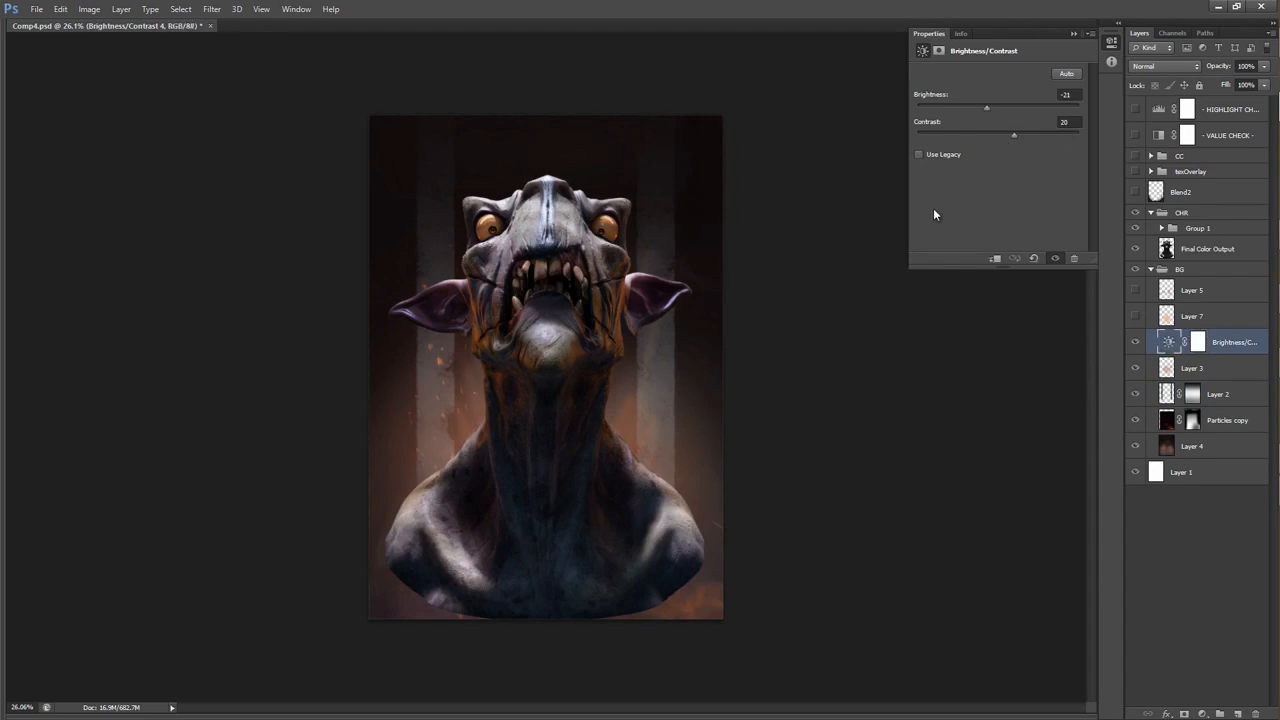
left_click_drag(1012, 110, 960, 111)
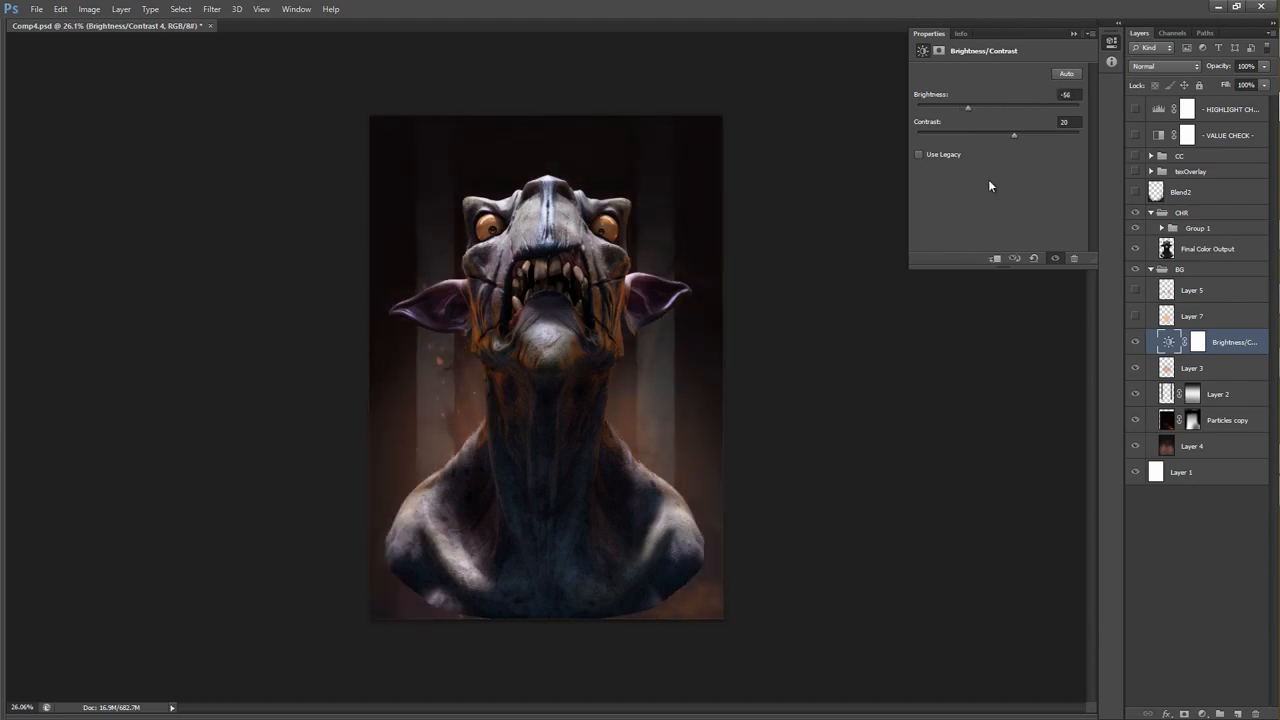
key("ctrl+z")
Show Layer 7 in the BG group and compare the background glow with it off and on.
left_click(1133, 316)
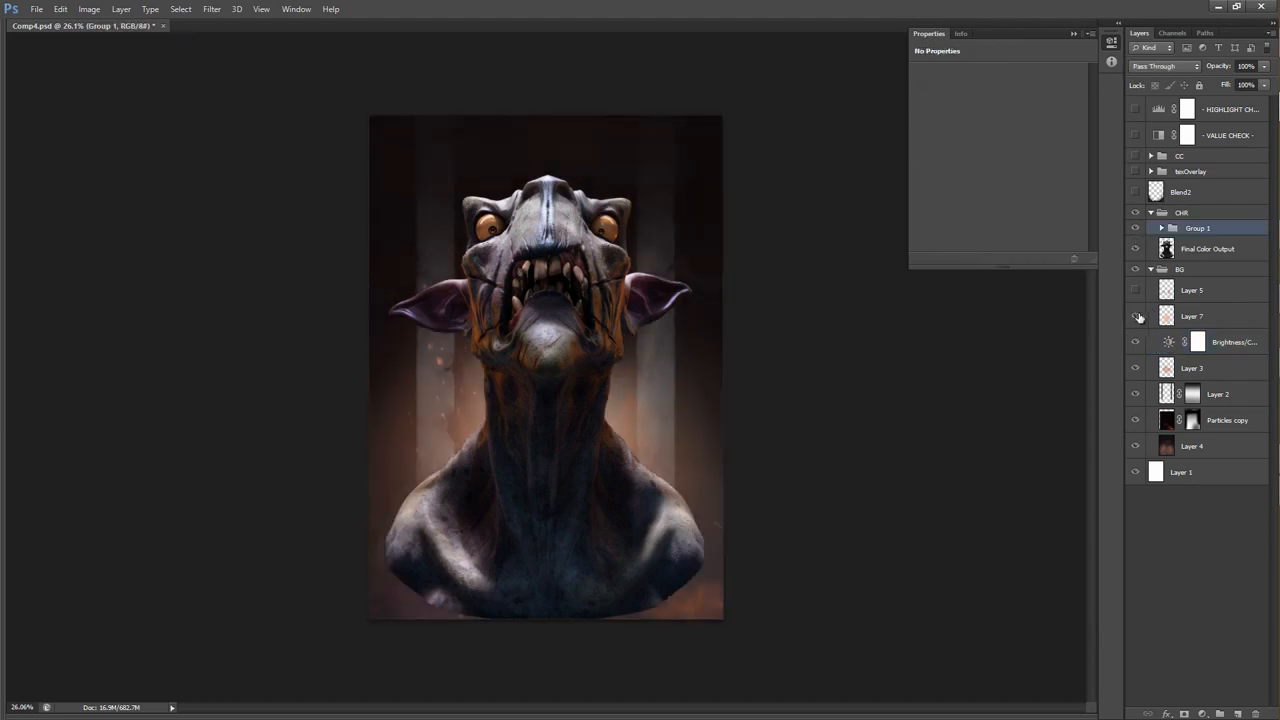
left_click(1165, 316)
left_click(1130, 318)
left_click(1130, 318)
Show Layer 5 and compare the background details around the neck with it off and on, undoing any stray brush stroke.
left_click(1133, 291)
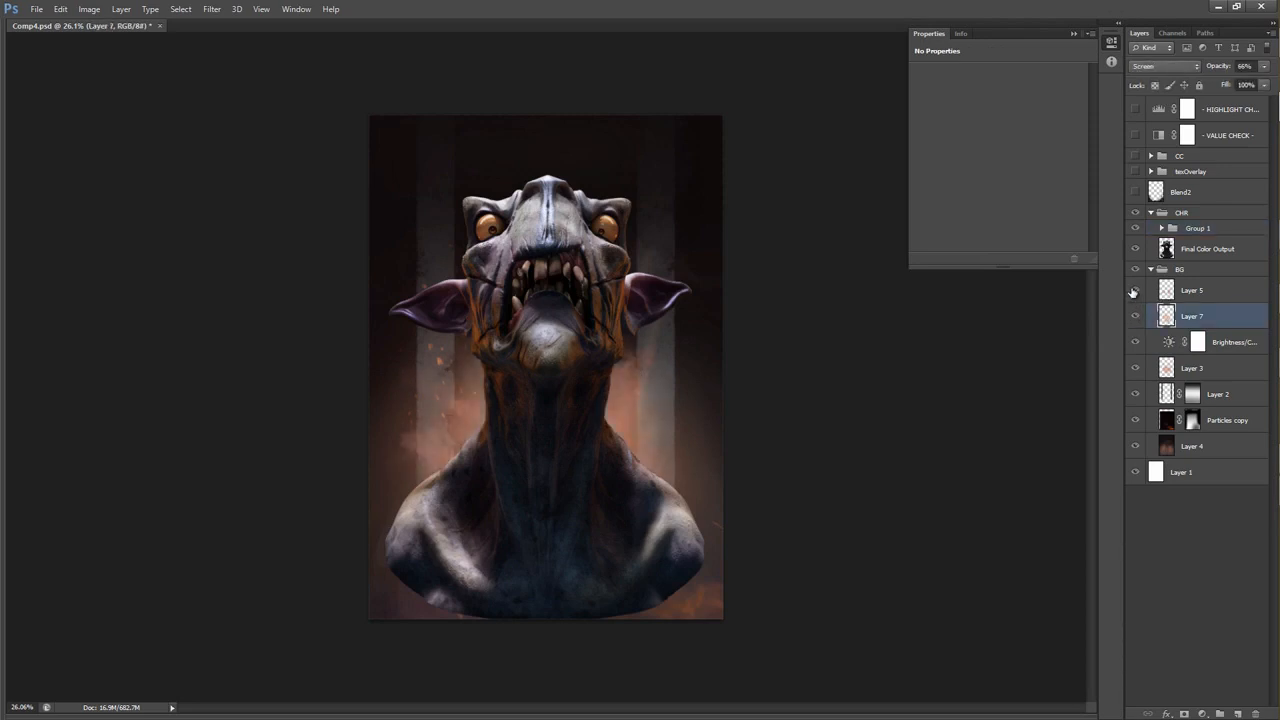
left_click(1134, 293)
left_click(1134, 293)
left_click_drag(421, 417, 473, 412)
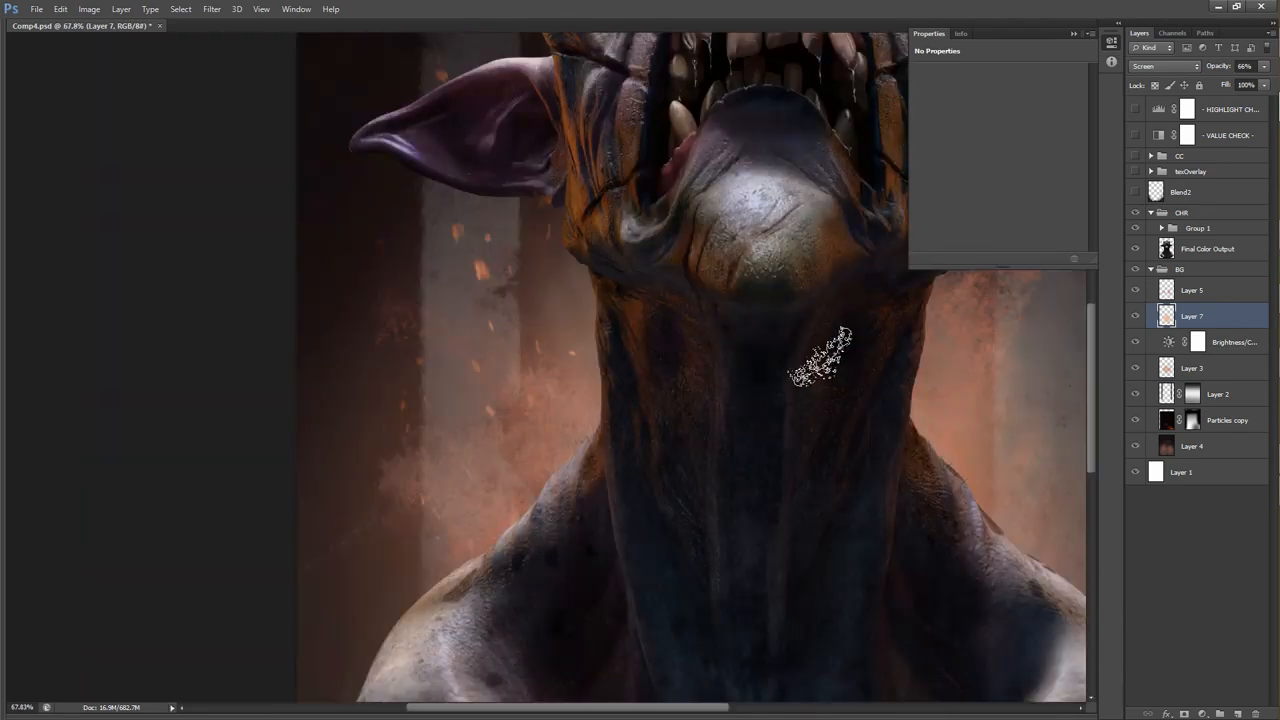
left_click_drag(800, 357, 457, 386)
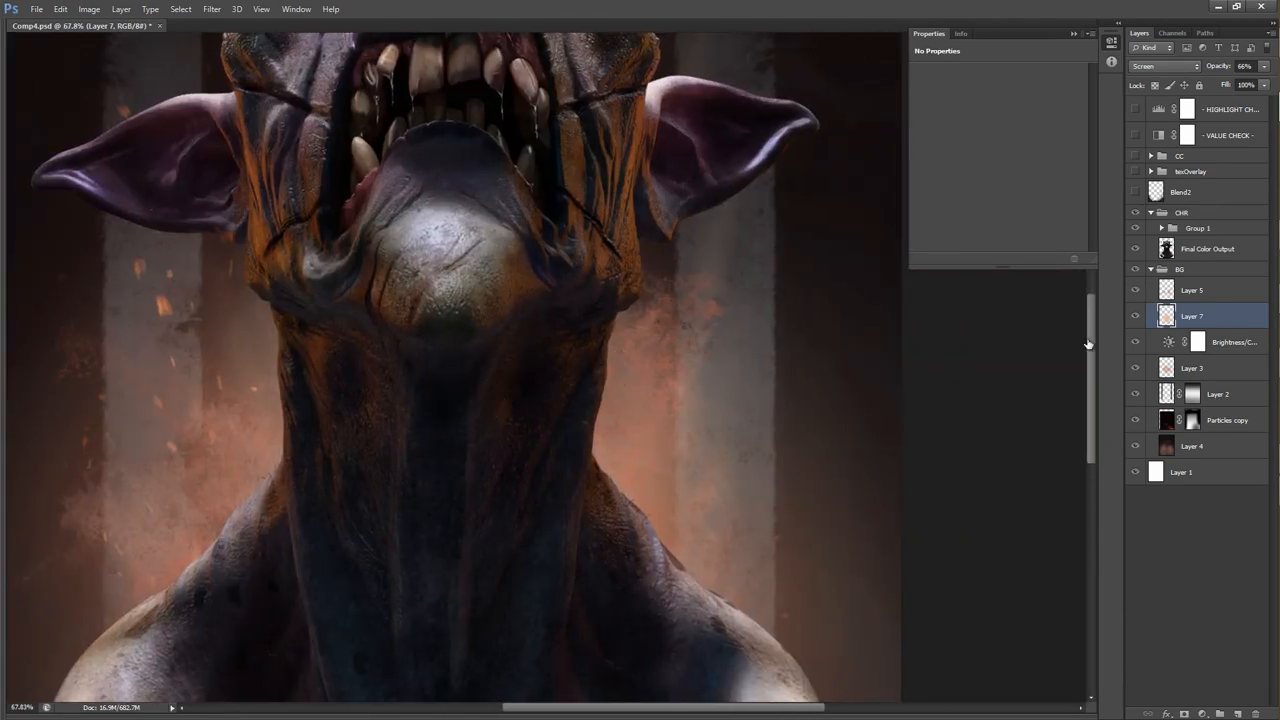
left_click(1135, 290)
left_click(1135, 290)
scroll(767, 317, "down", 4)
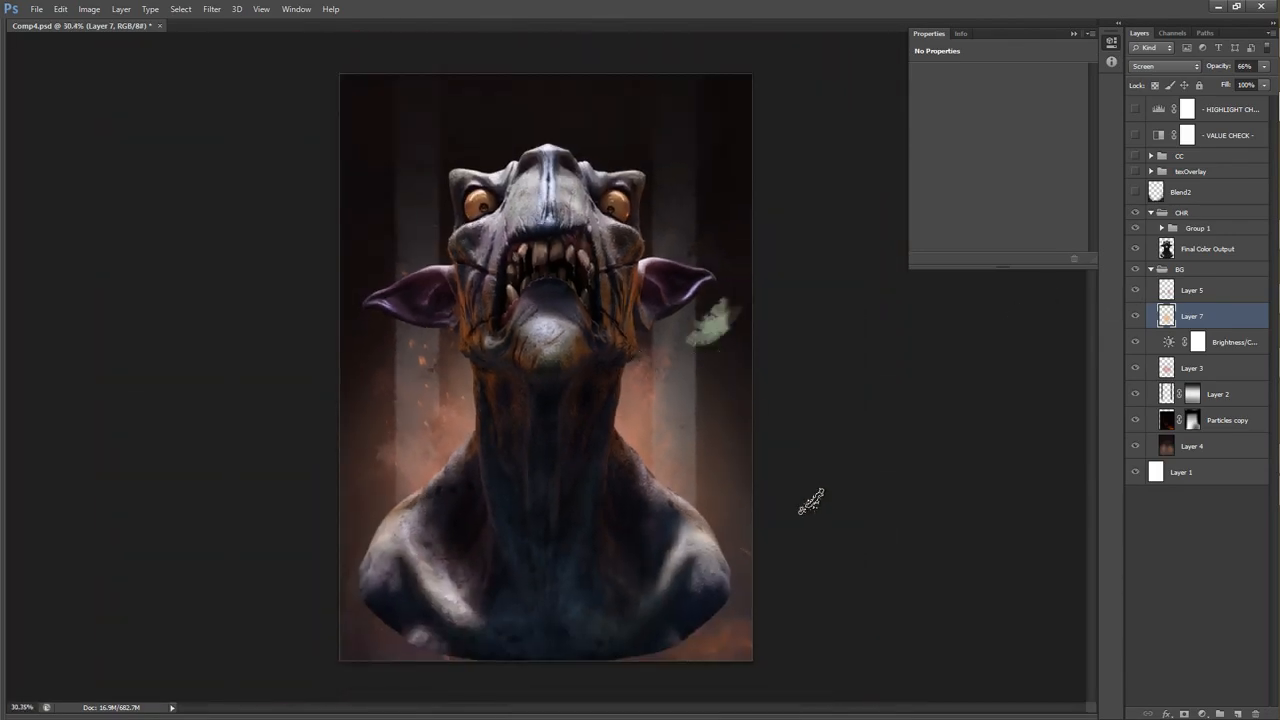
key("ctrl+z")
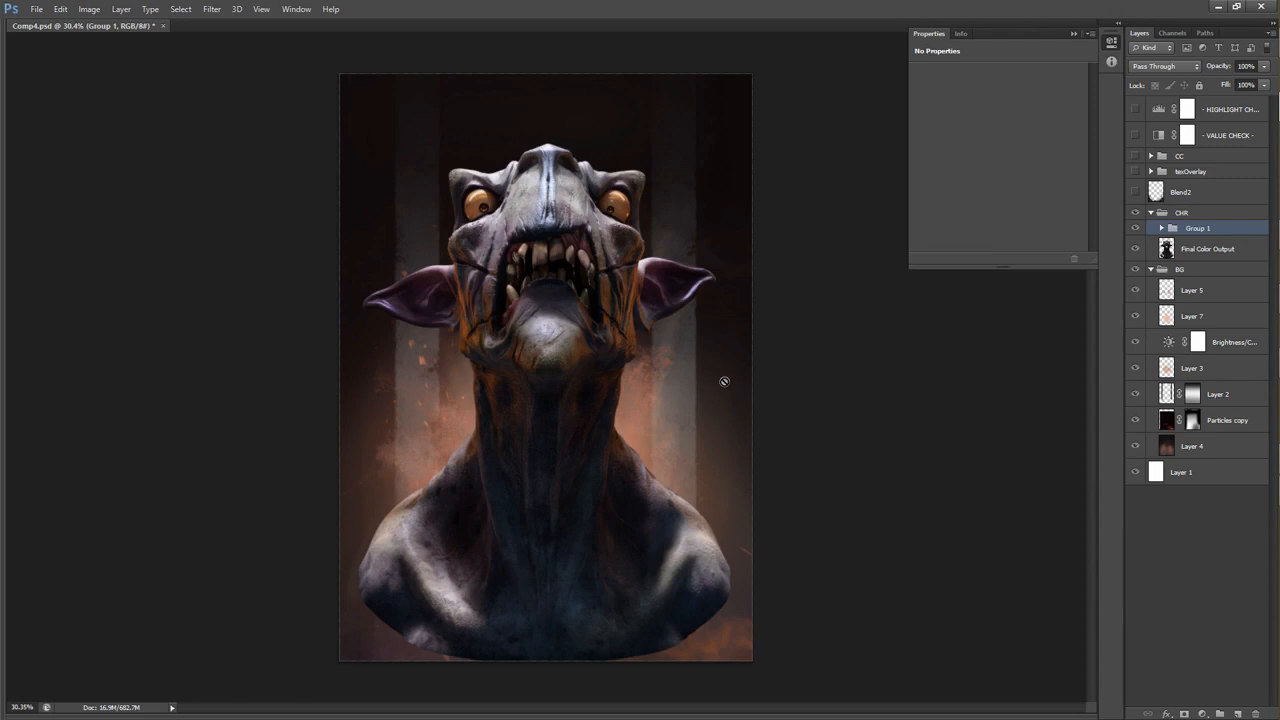
Compare the bust with Blend2 on and off, and examine the hard shoulder edge with it hidden.
left_click(1134, 194)
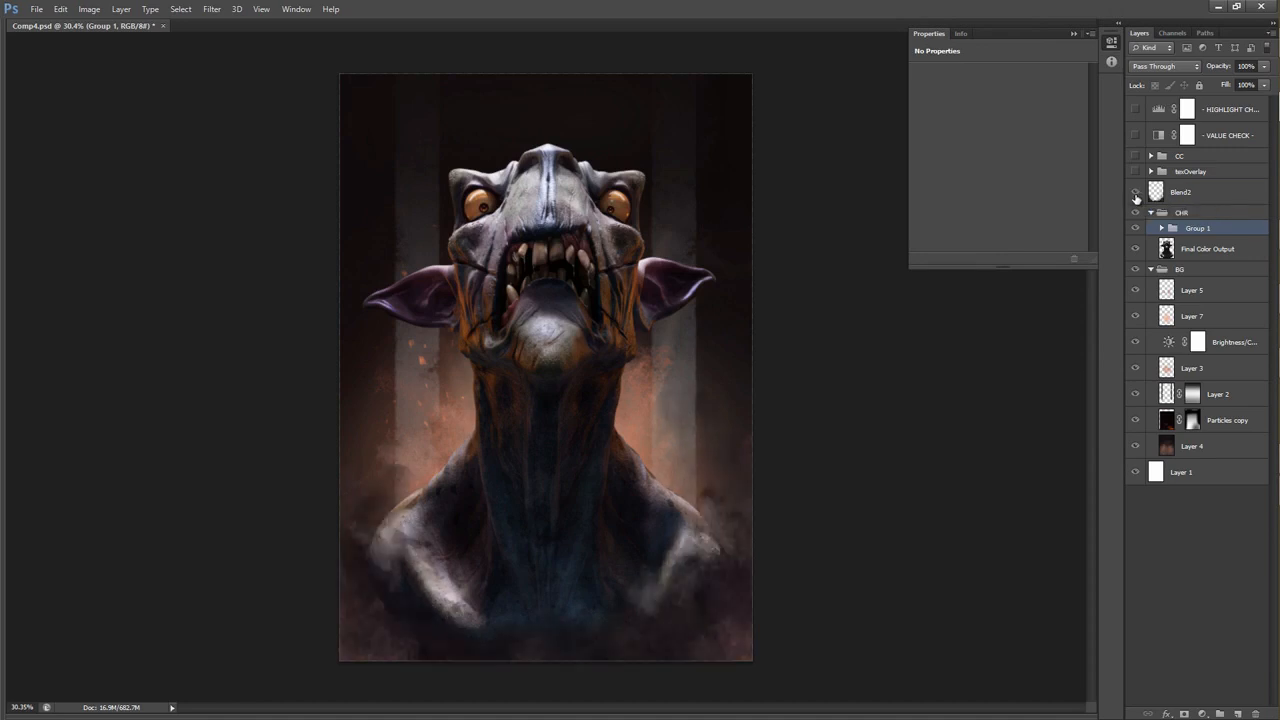
left_click(1131, 192)
left_click(1131, 192)
left_click(1131, 192)
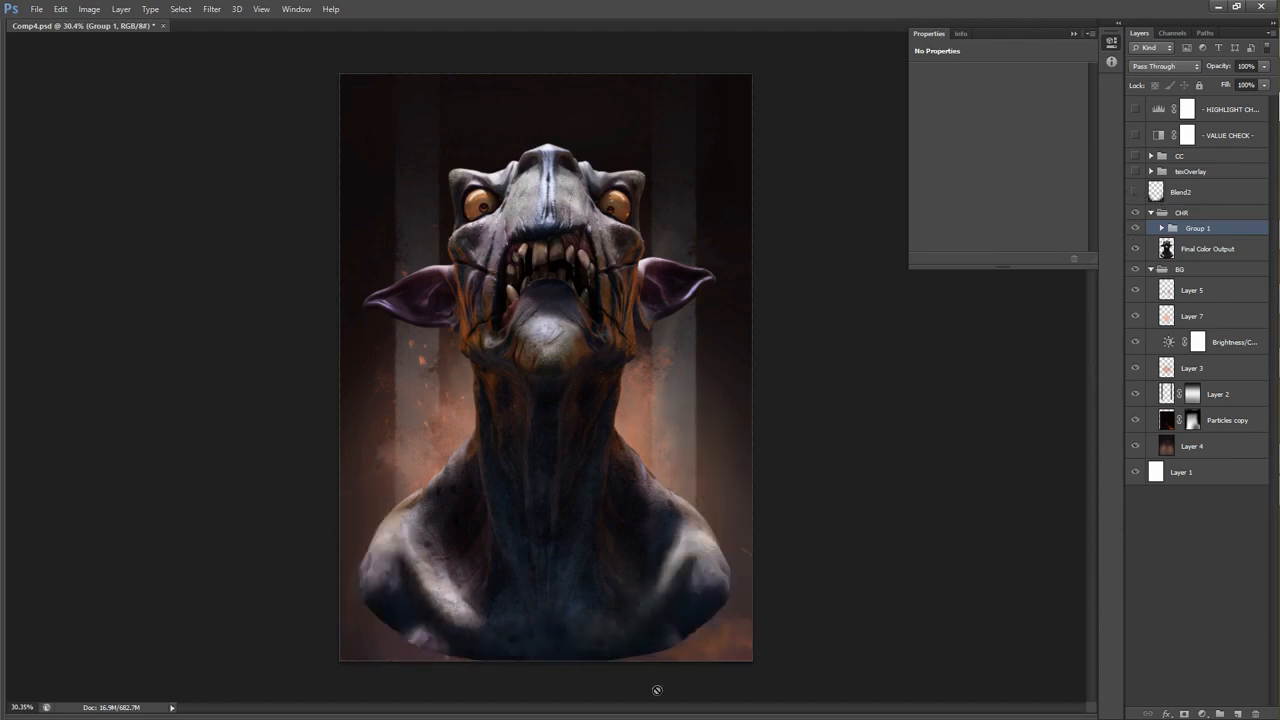
left_click_drag(708, 638, 801, 592)
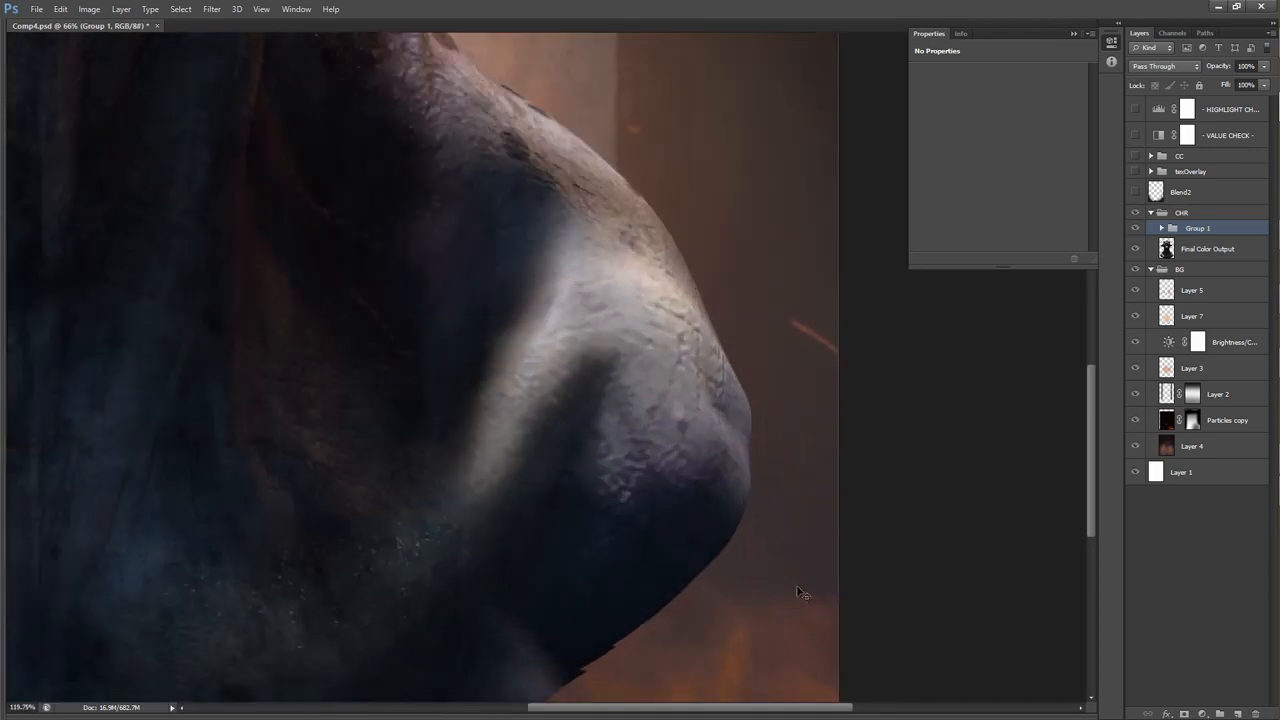
left_click_drag(799, 508, 668, 472)
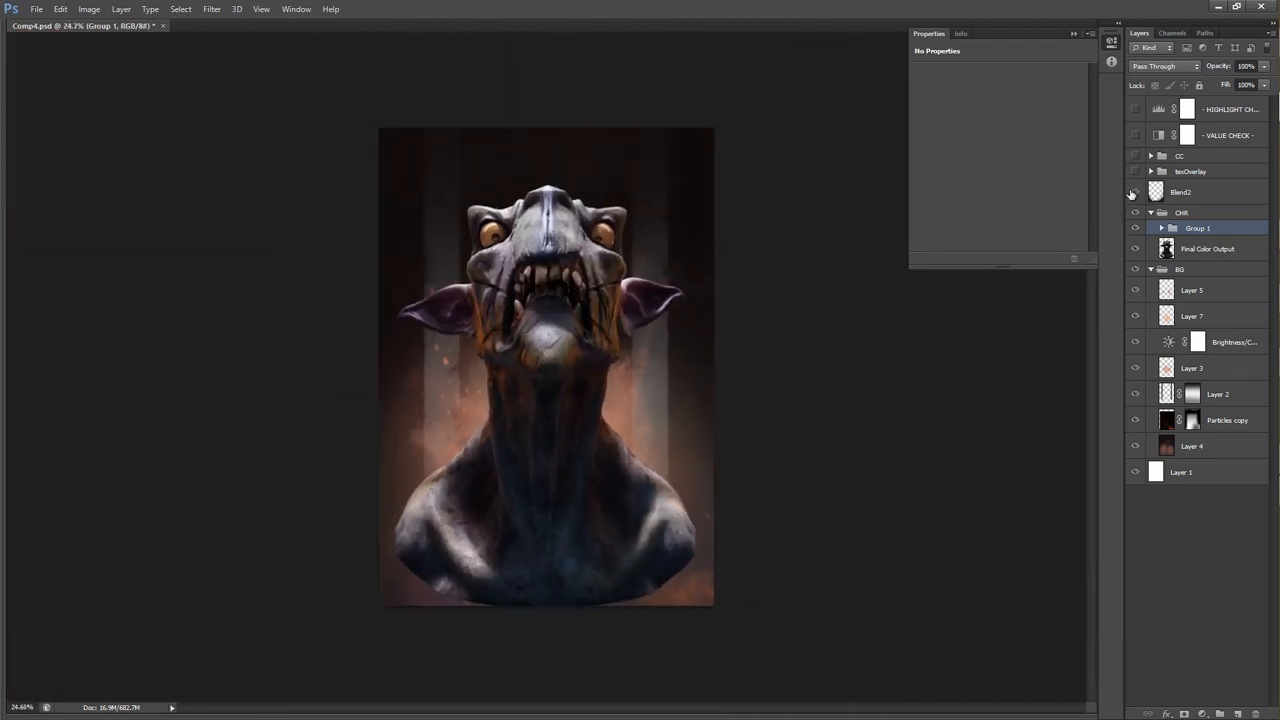
Show Blend2, compare the shoulders and lower bust with it off and on, and select that layer.
left_click(1134, 192)
left_click_drag(665, 537, 646, 475)
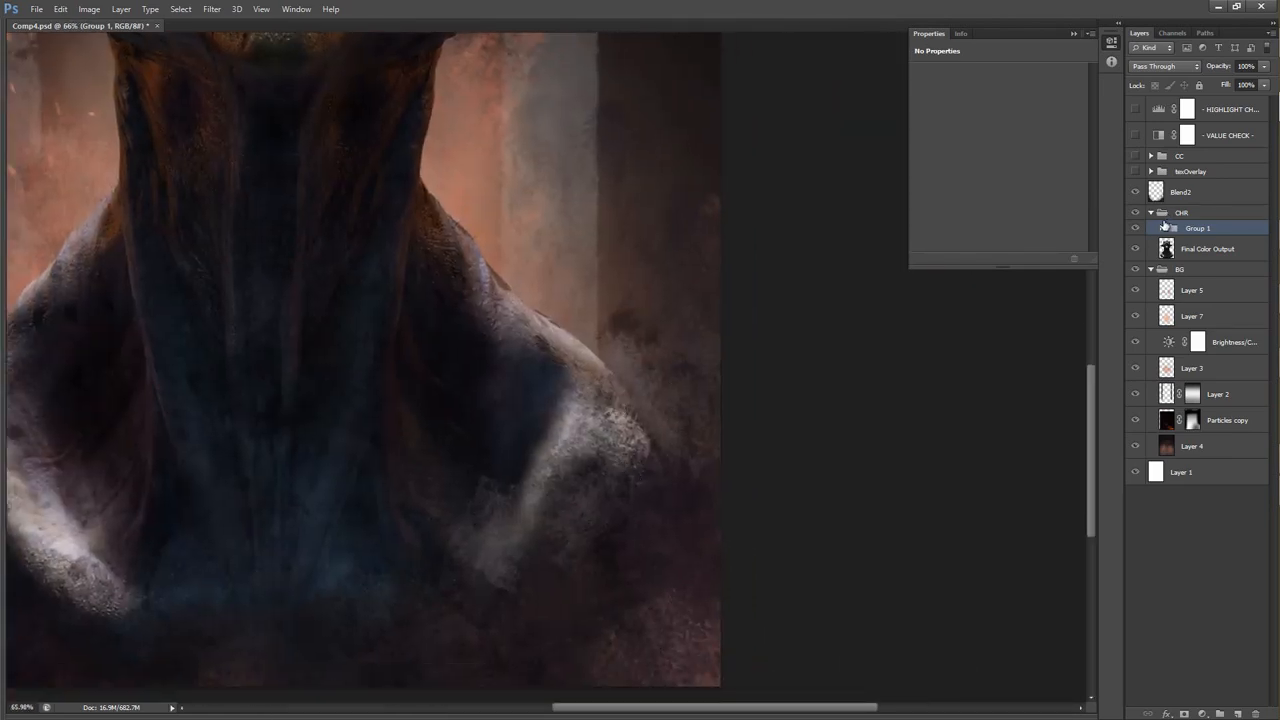
left_click_drag(662, 488, 565, 500)
scroll(132, 574, "down", 3)
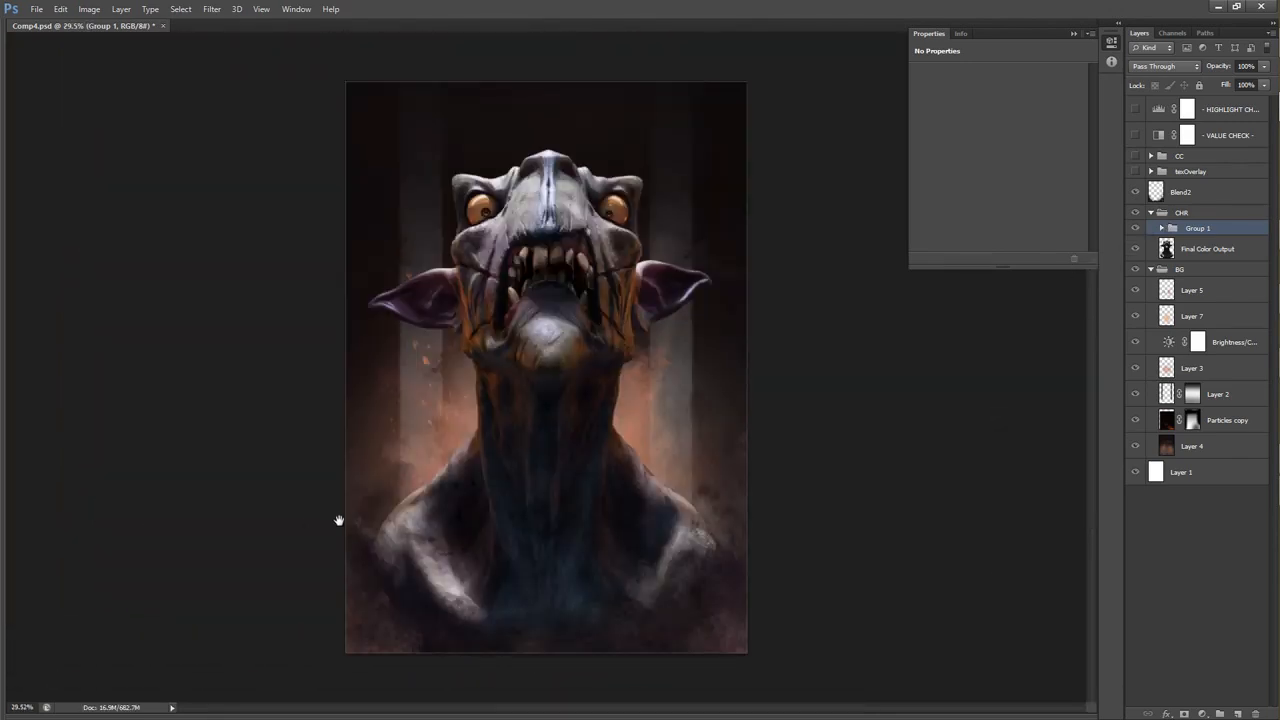
left_click(1134, 192)
left_click(1134, 192)
left_click(1185, 174)
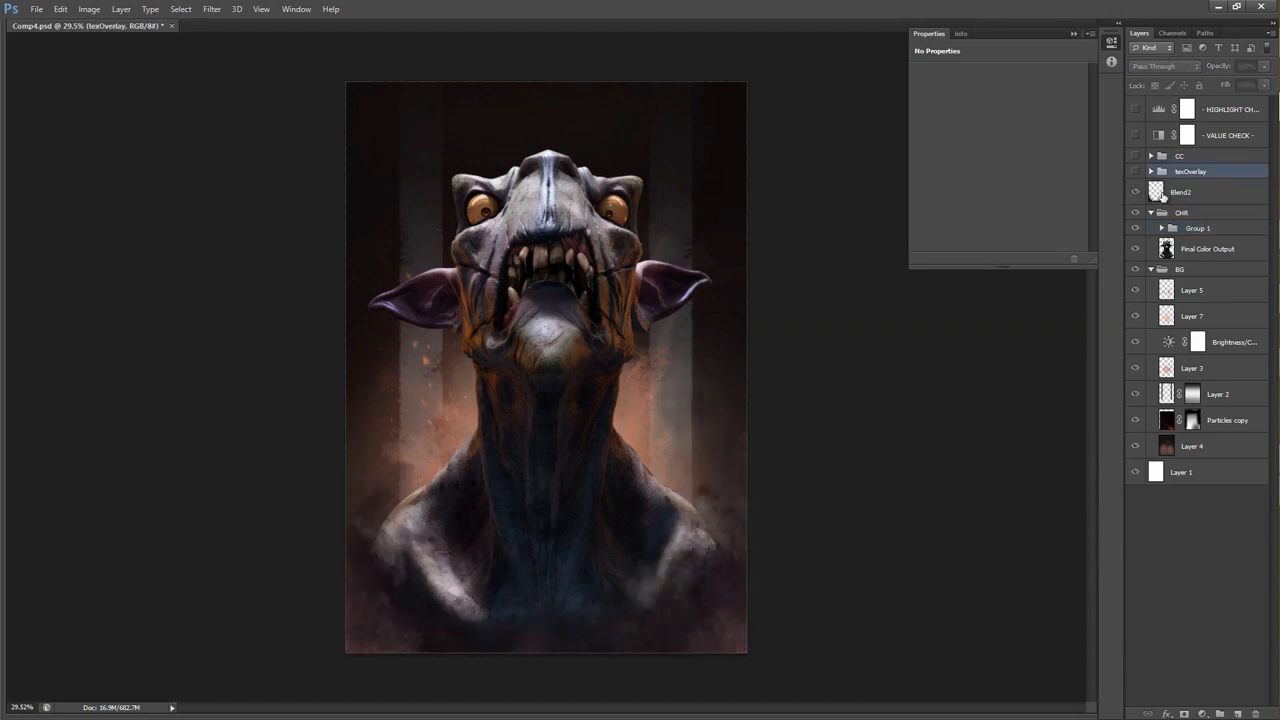
left_click(1163, 194)
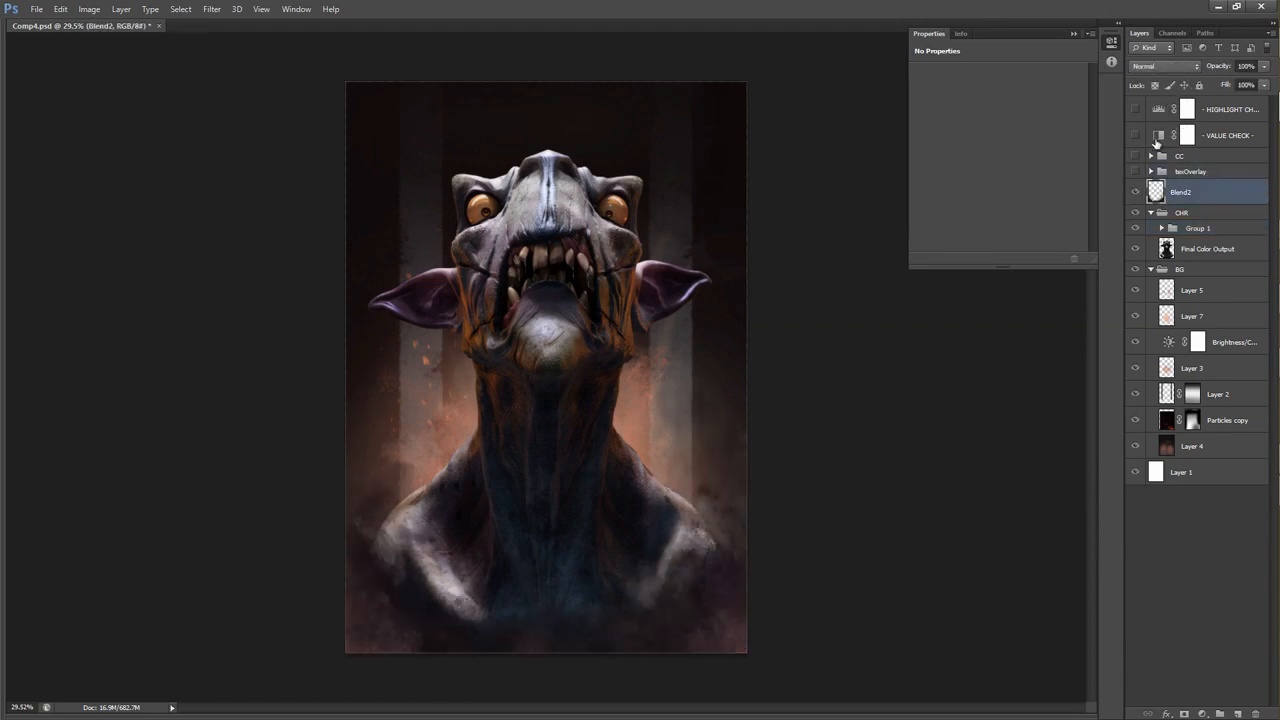
Show and expand the texOverlay group, and leave only its tex1 layer visible by hiding Painted, tex3 and tex2.
left_click(1135, 173)
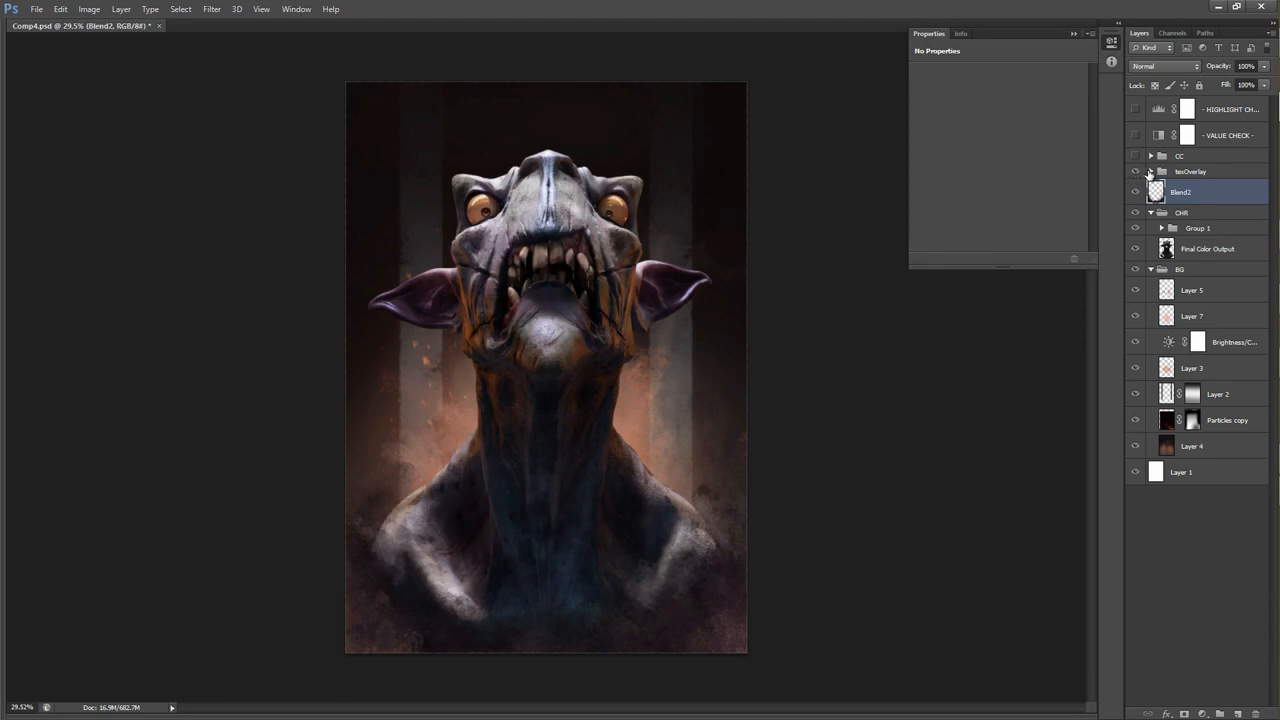
left_click(1150, 172)
left_click_drag(1135, 195, 1137, 270)
left_click(1160, 270)
left_click(1135, 272)
Inspect tex1's raw wall texture in Normal blend mode with its mask disabled, and undo these changes.
left_click(1160, 66)
left_click(1152, 85)
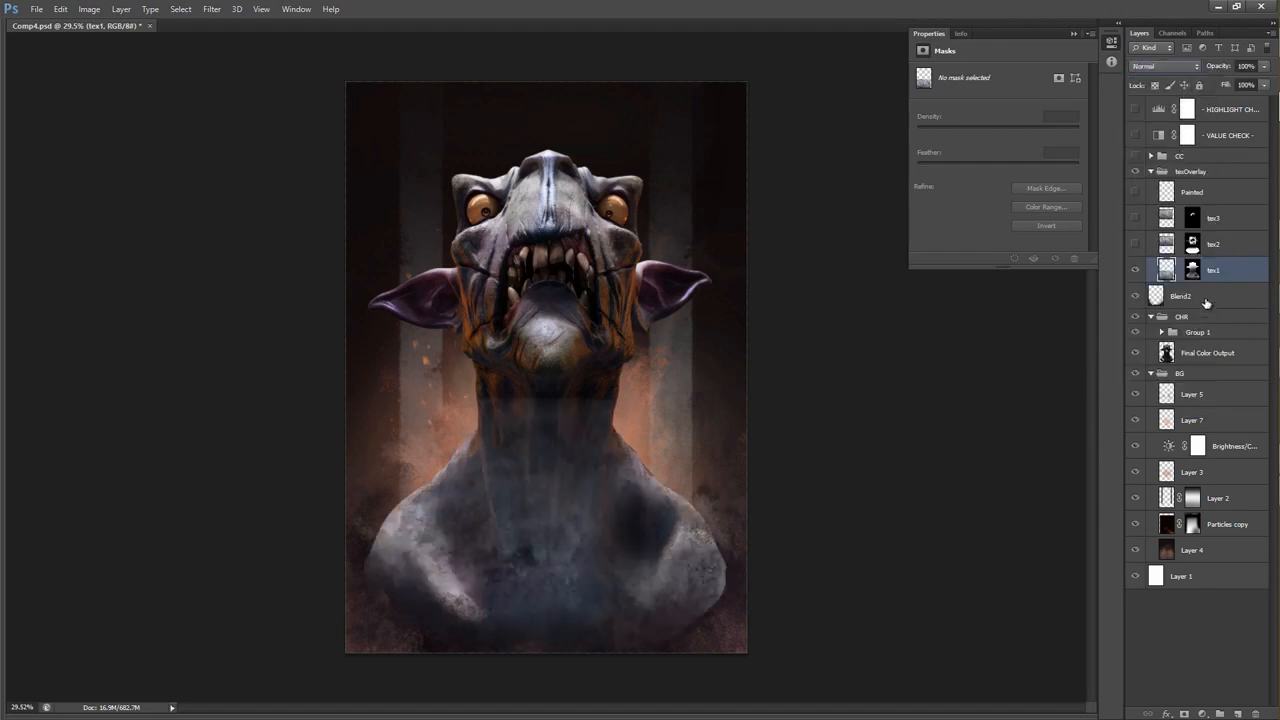
left_click(1191, 274, "shift")
scroll(545, 486, "up", 5)
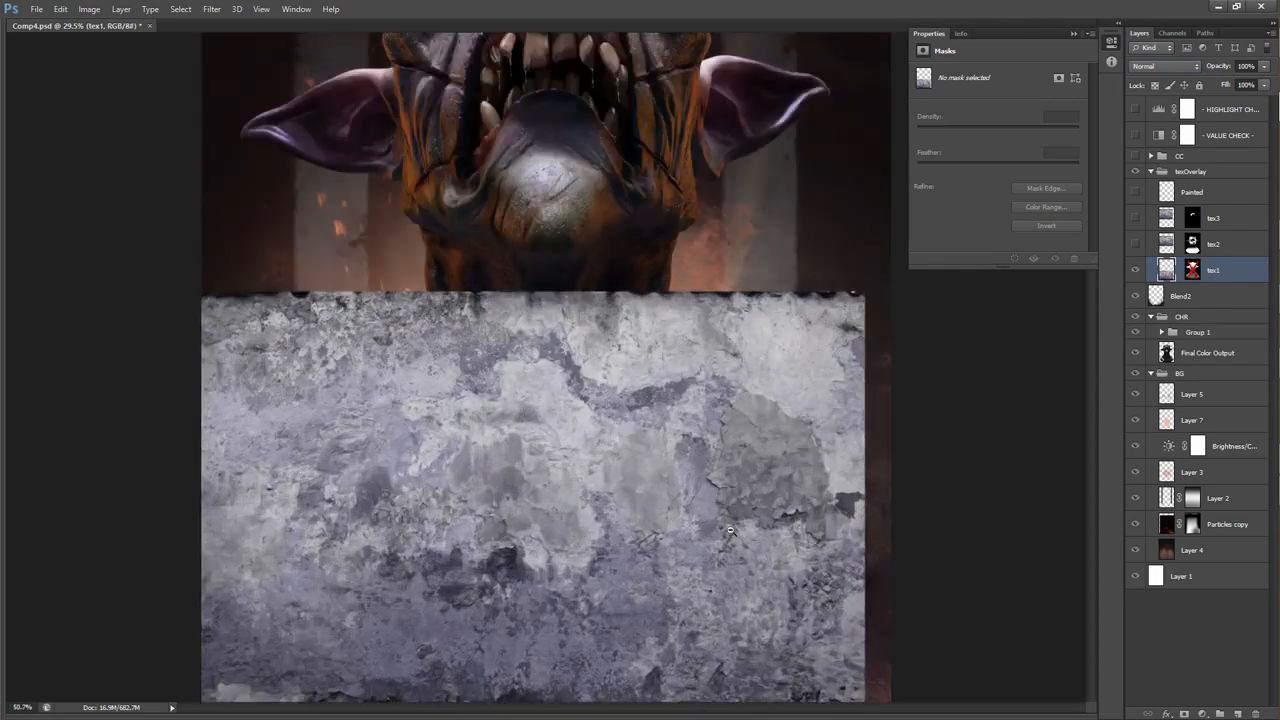
scroll(700, 360, "down", 2)
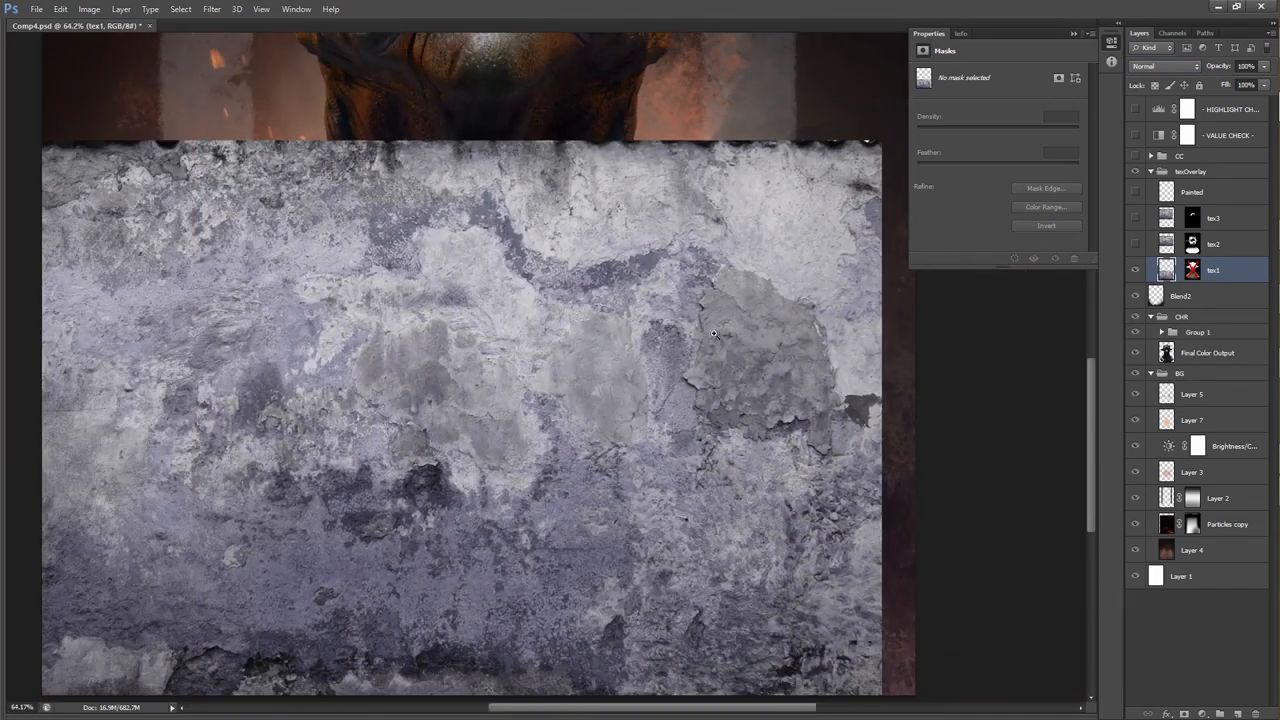
scroll(689, 332, "down", 2)
scroll(689, 332, "down", 3)
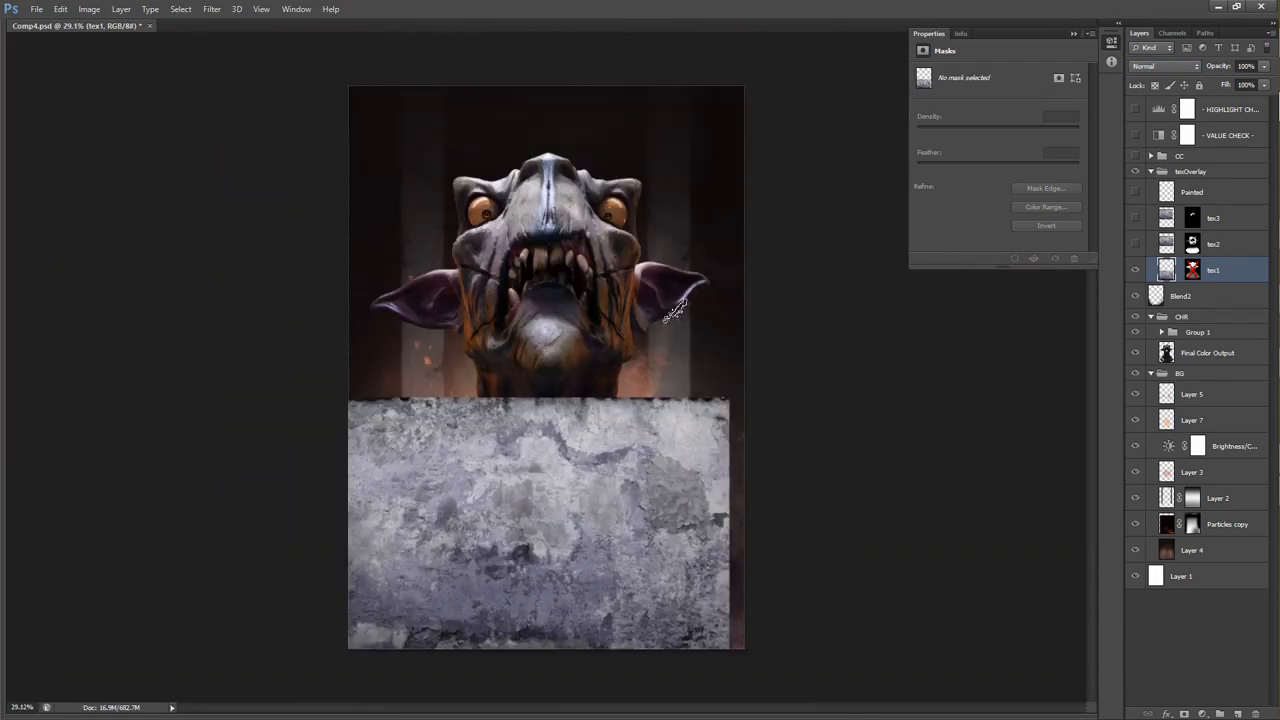
key("ctrl+alt+z")
key("ctrl+alt+z")
key("ctrl+alt+z")
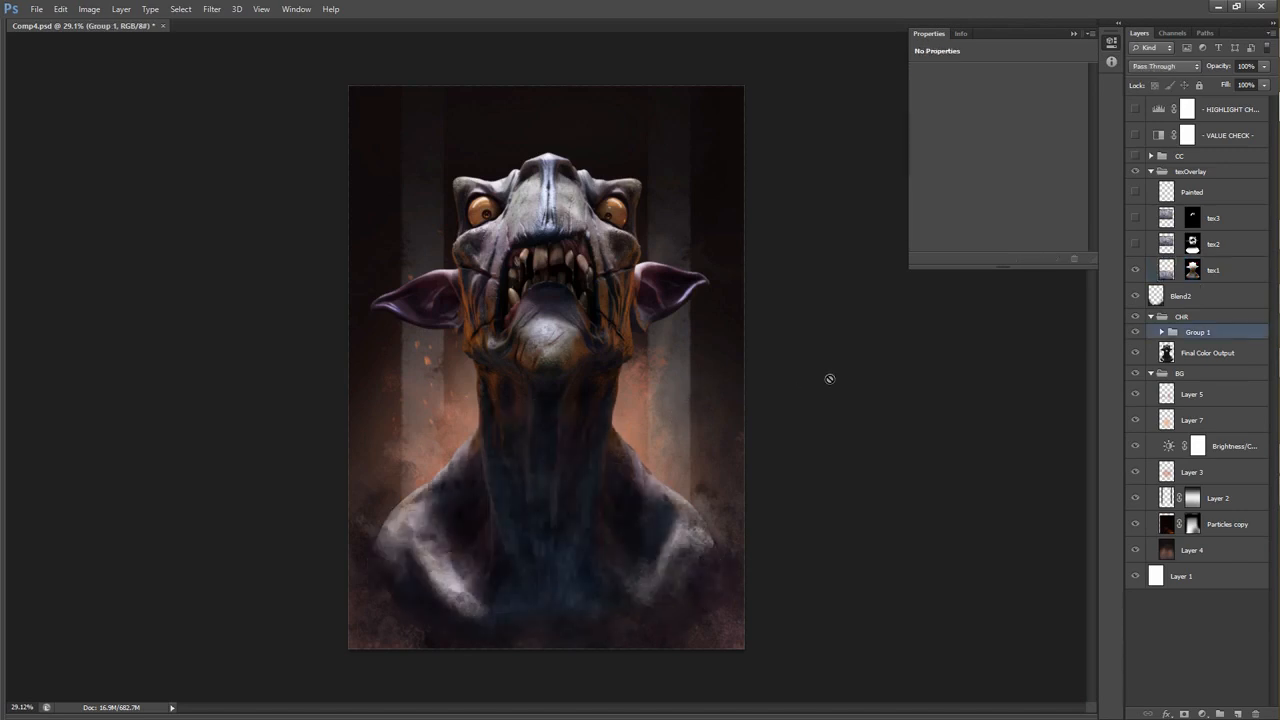
Show tex2 and tex3, and compare the creature's face with tex3 off and on.
left_click(1135, 243)
left_click(1135, 217)
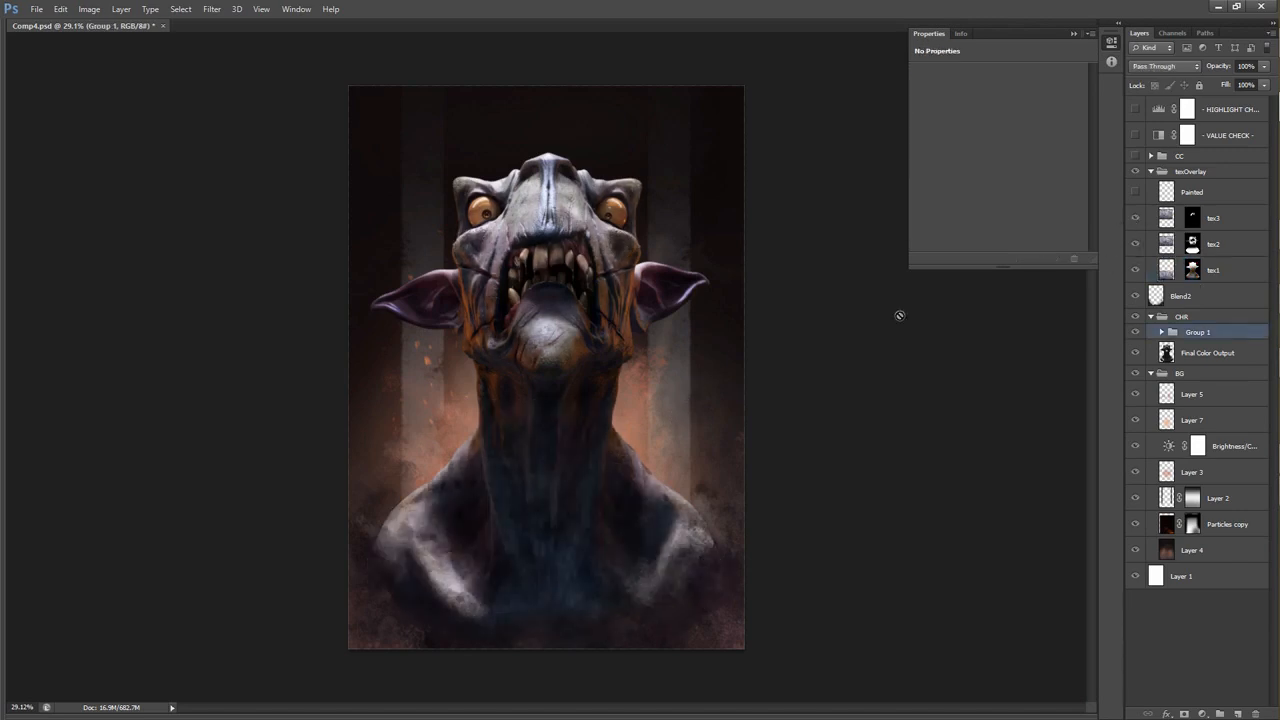
scroll(562, 216, "up", 4)
left_click_drag(618, 268, 689, 272)
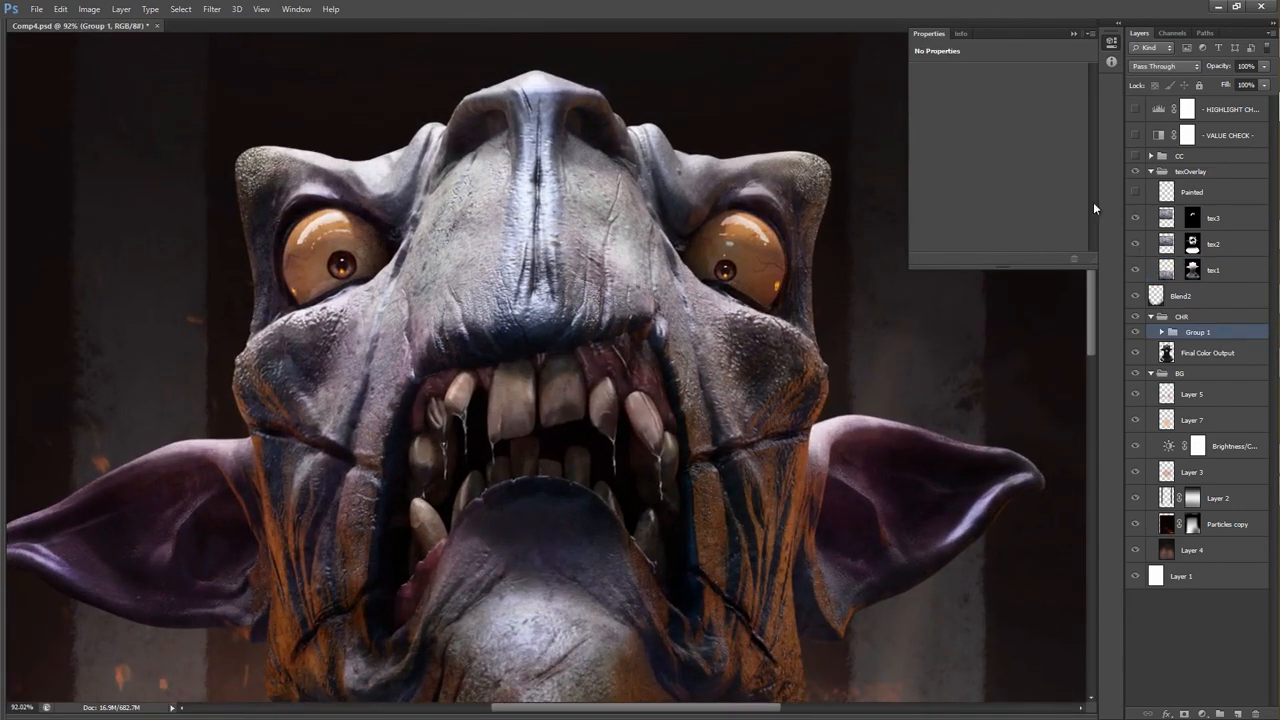
left_click(1136, 218)
left_click(1136, 218)
left_click(1136, 218)
left_click(1136, 218)
Compare the creature's face with tex2 off and on, and leave the layer visible.
left_click(1135, 245)
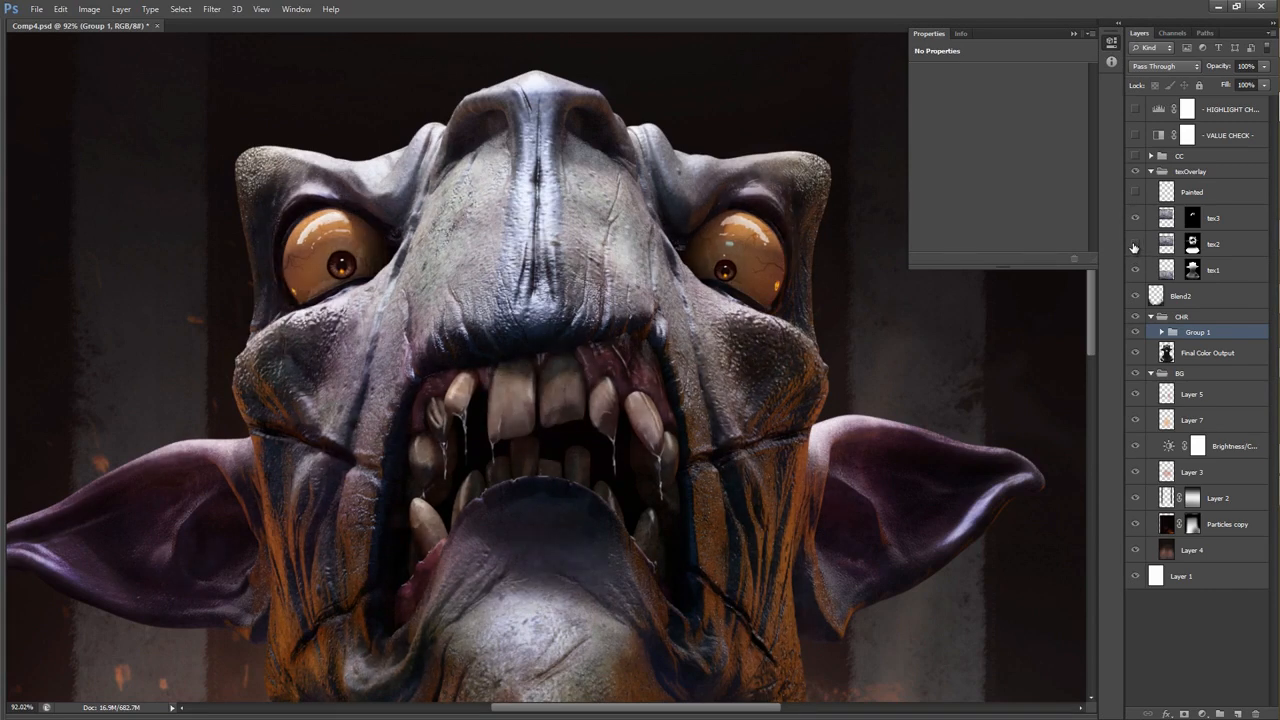
left_click(1135, 245)
left_click(1135, 245)
left_click(1135, 245)
left_click_drag(857, 303, 796, 200)
left_click_drag(785, 276, 770, 279)
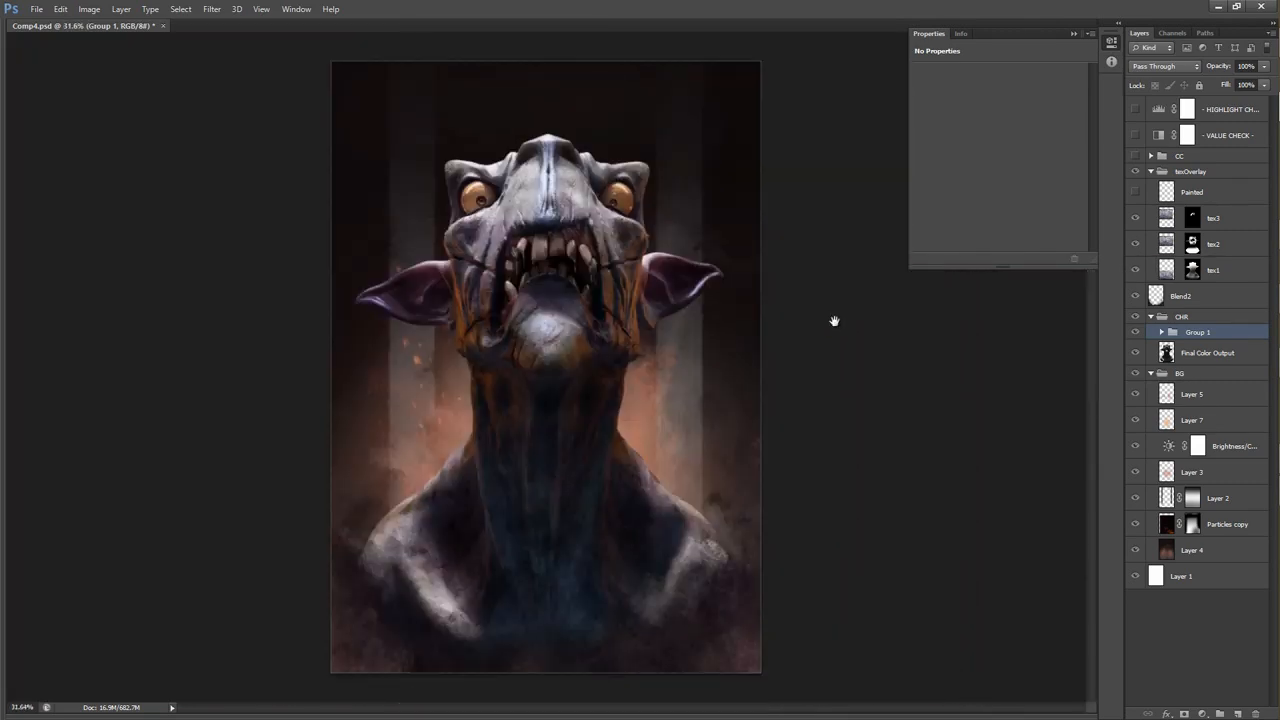
Show and select the Painted layer, and examine its details on the neck, shoulders and face.
left_click(1135, 192)
left_click(1195, 192)
left_click_drag(485, 487, 523, 486)
left_click_drag(445, 477, 542, 380)
left_click_drag(558, 443, 505, 400)
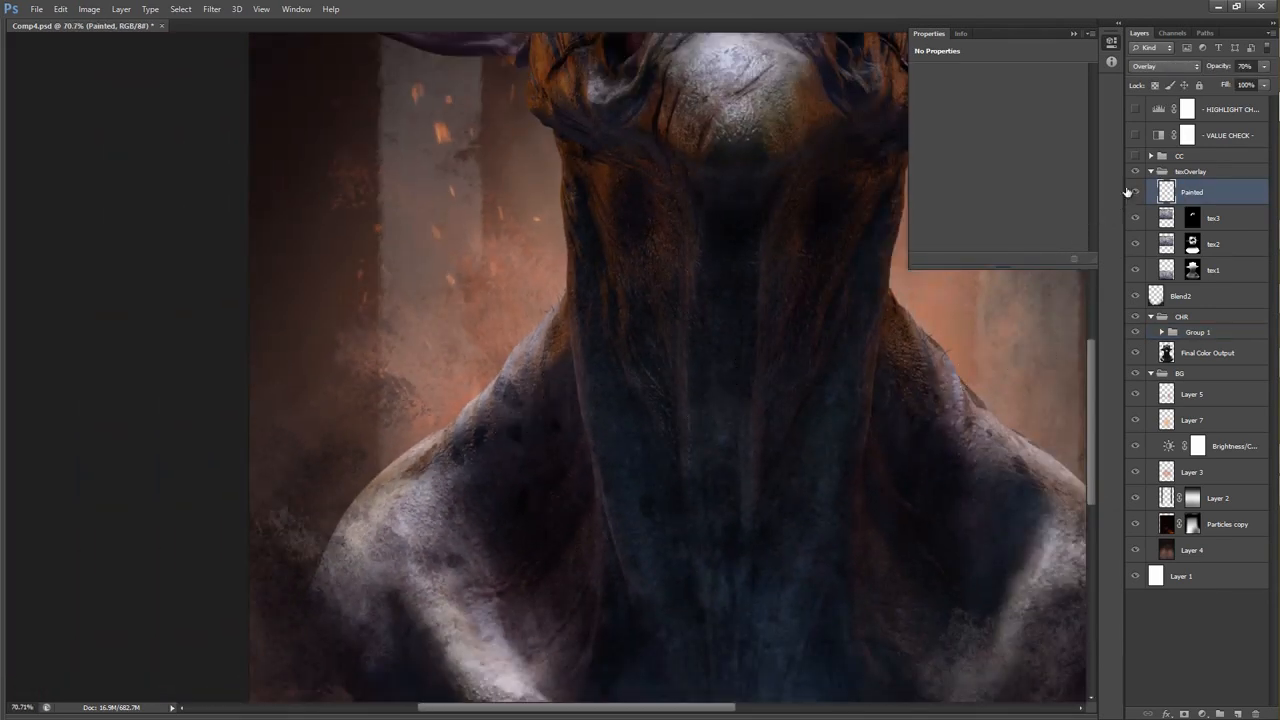
left_click_drag(645, 559, 608, 670)
left_click_drag(692, 271, 580, 509)
left_click_drag(660, 337, 551, 445)
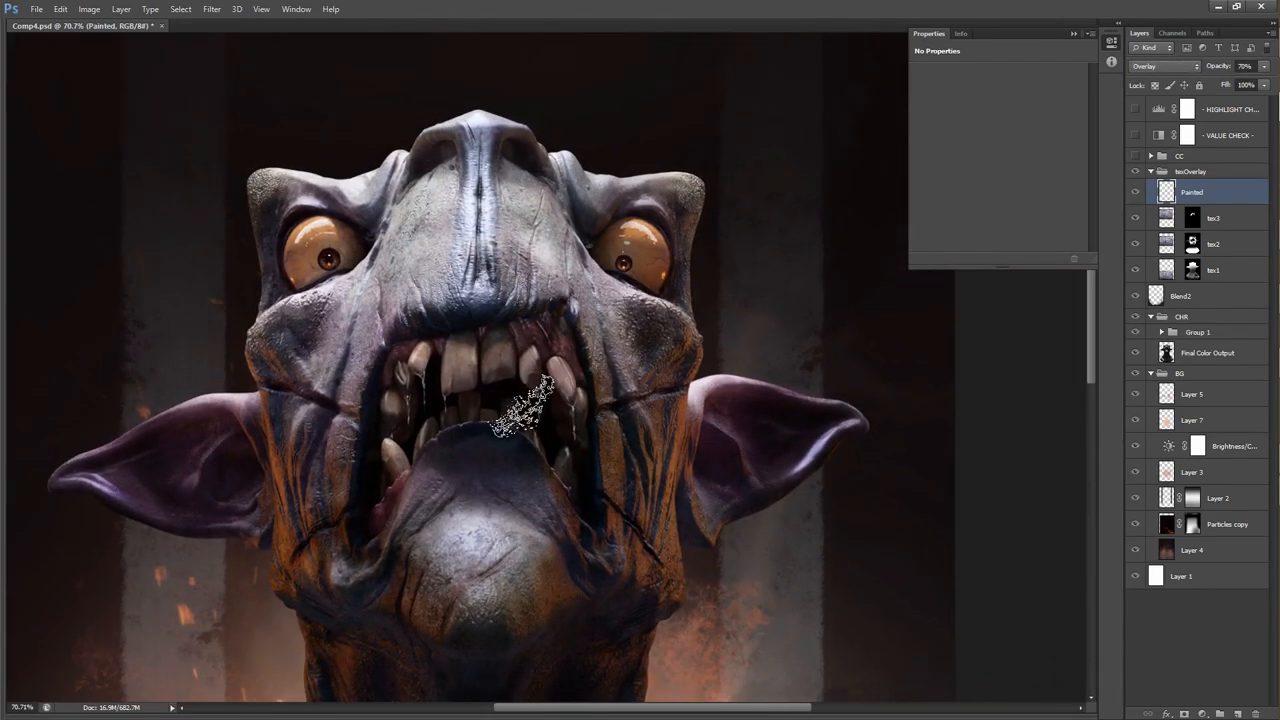
left_click(574, 402, "ctrl")
left_click_drag(598, 396, 611, 395)
mouse_move(550, 276)
left_mouse_down()
mouse_move(588, 310)
mouse_move(590, 278)
left_mouse_up()
Compare the face with the Painted layer off and on, then review the whole bust with it visible.
left_click(1138, 192)
left_click(1139, 192)
left_click(1138, 192)
left_click(1138, 192)
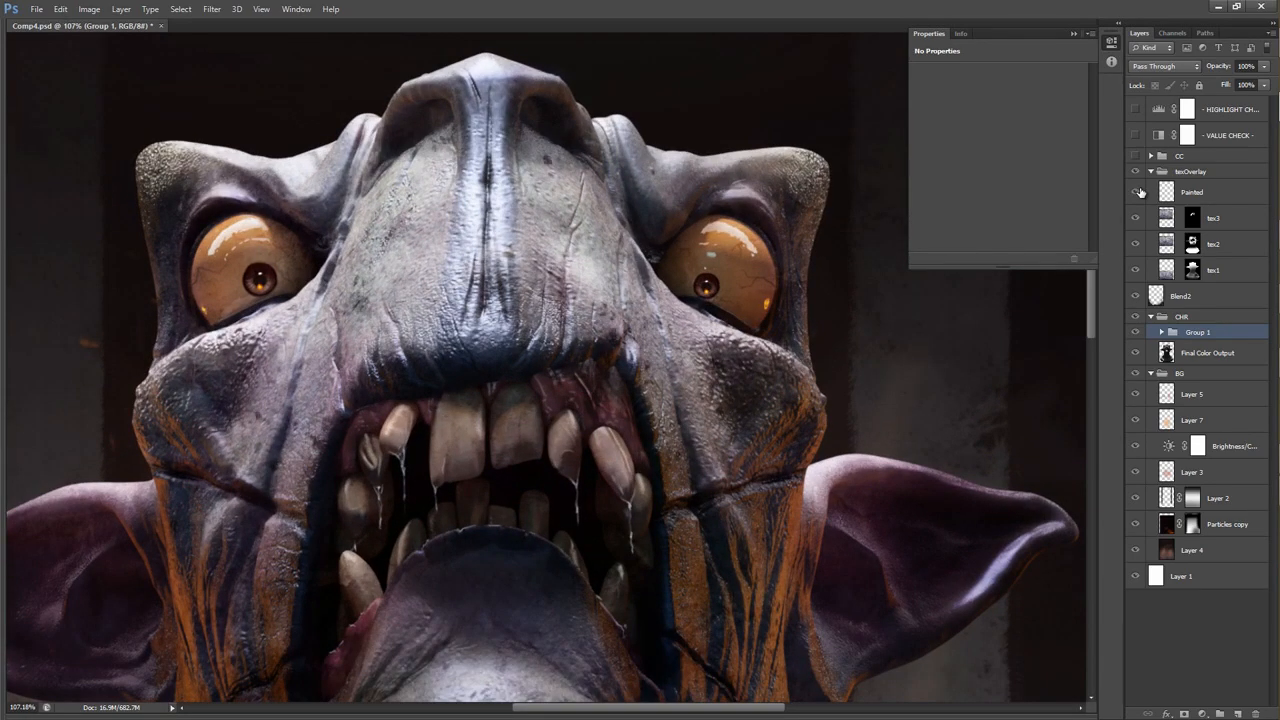
left_click(1140, 192)
mouse_move(655, 370)
left_mouse_down()
mouse_move(614, 377)
mouse_move(628, 289)
mouse_move(597, 290)
left_mouse_up()
left_click_drag(658, 372, 611, 300)
left_click(612, 301)
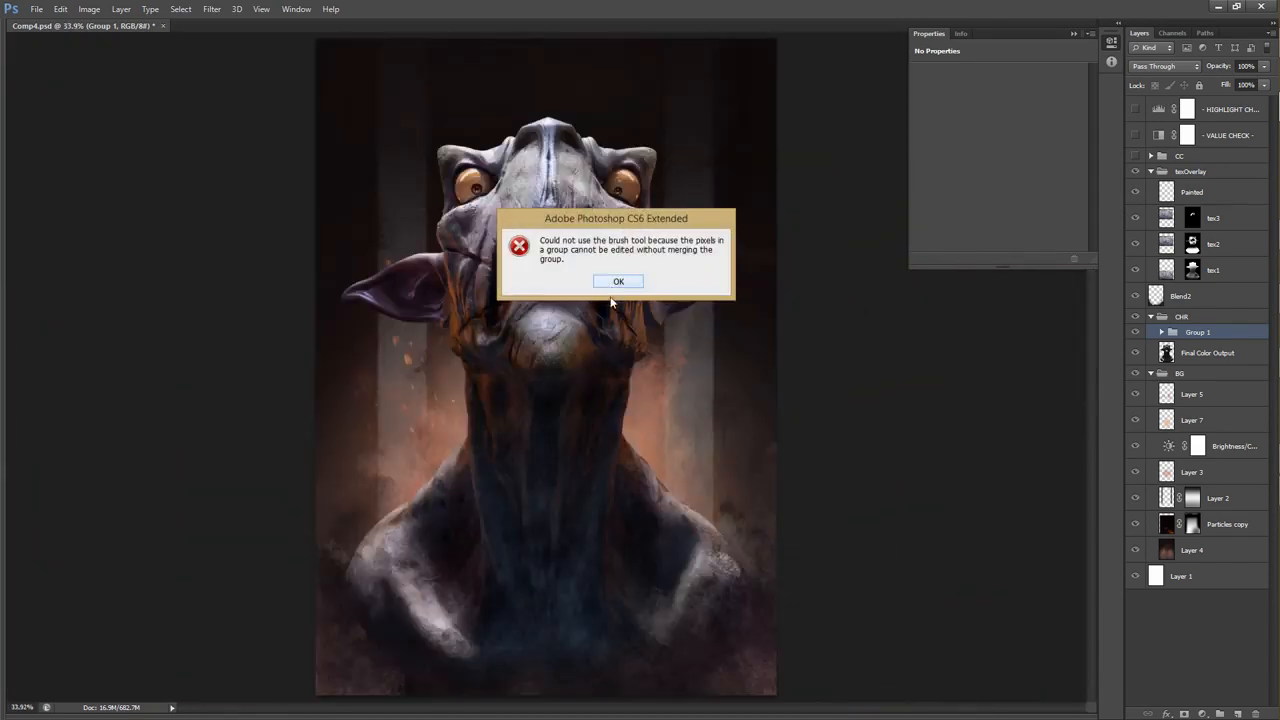
left_click(619, 282)
left_click_drag(604, 296, 602, 298)
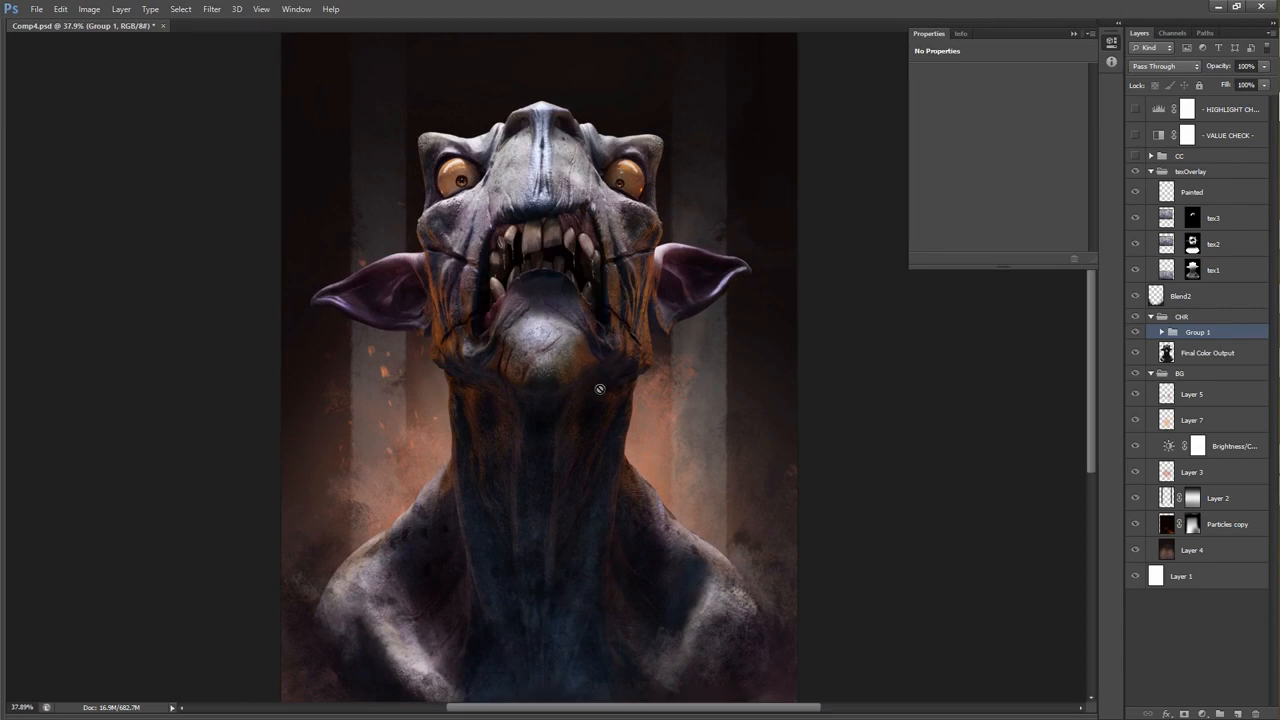
mouse_move(594, 403)
left_mouse_down()
mouse_move(566, 392)
mouse_move(578, 395)
left_mouse_up()
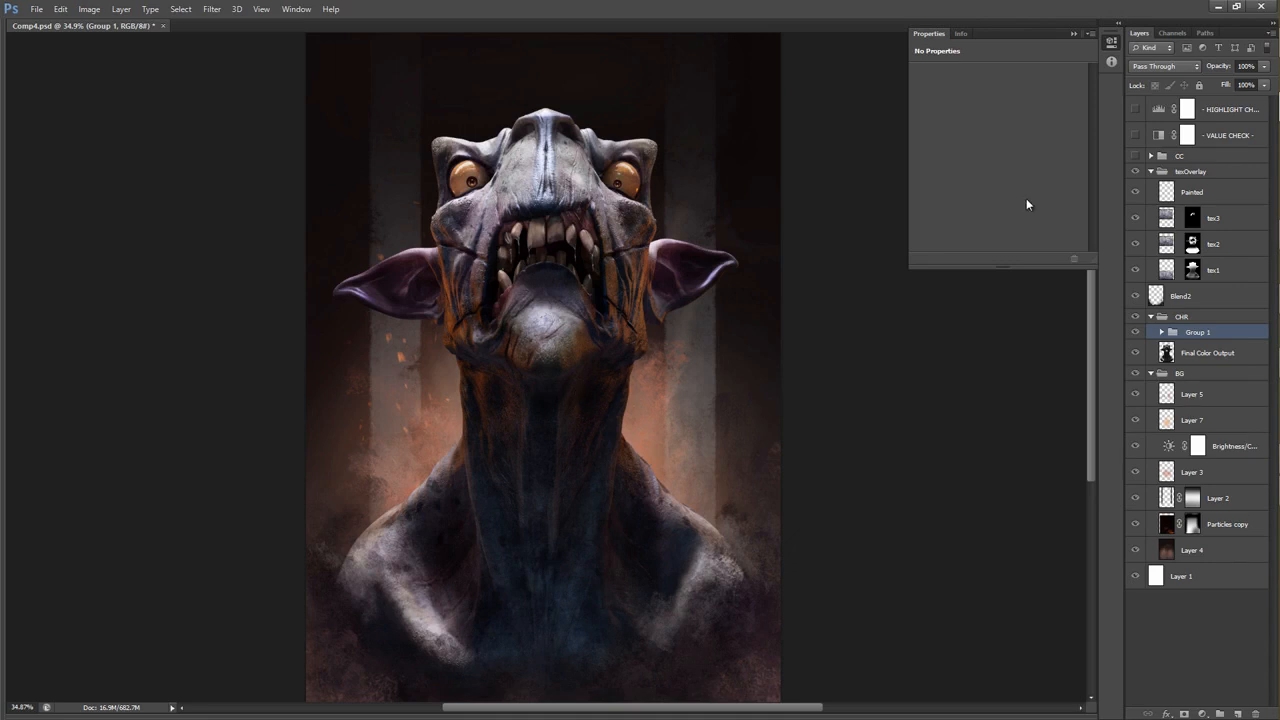
Compare the whole bust with the texOverlay group off and on, and leave the group visible.
left_click(1136, 173)
left_click(1136, 173)
left_click(1136, 173)
left_click(1136, 173)
left_click(1136, 173)
left_click(1136, 173)
Expand the CC group and make it visible to apply its colour correction layers.
left_click(1149, 157)
left_click(1135, 157)
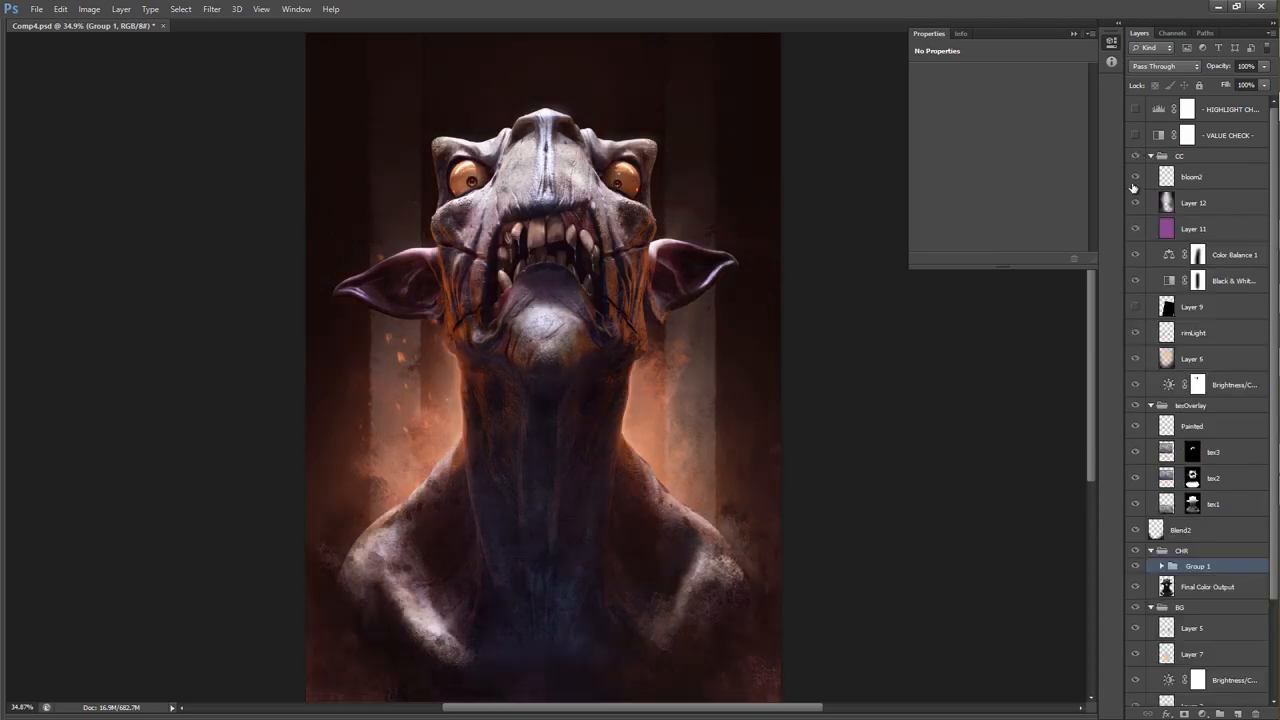
Hide the individual layers inside the CC group, leaving only its Brightness/Contrast adjustment visible.
scroll(794, 289, "down", 2)
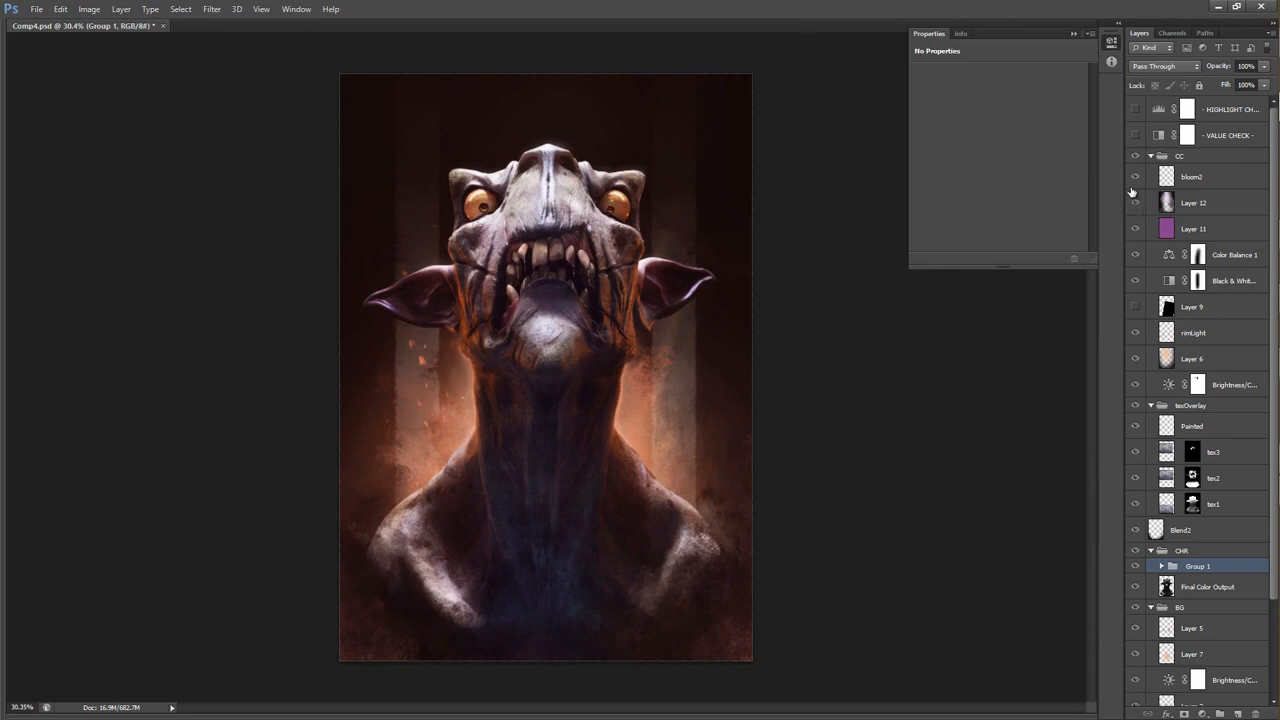
left_click_drag(1133, 181, 1136, 387)
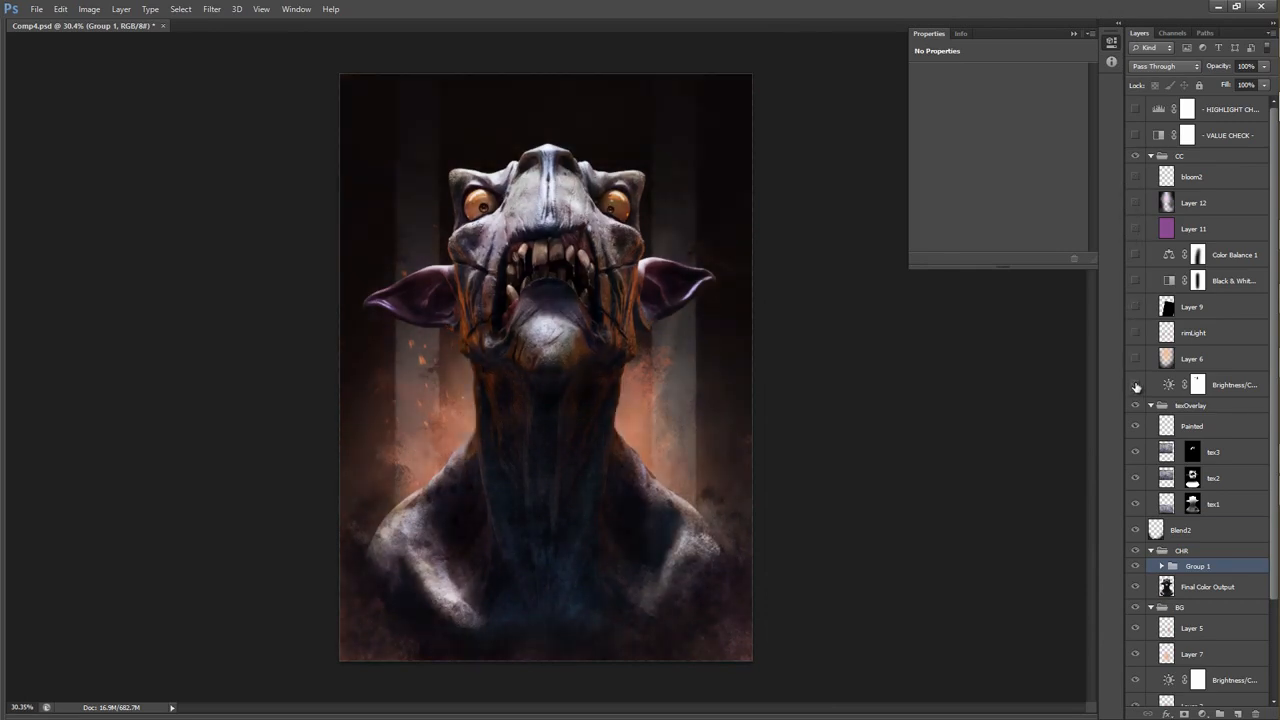
left_click(1136, 383)
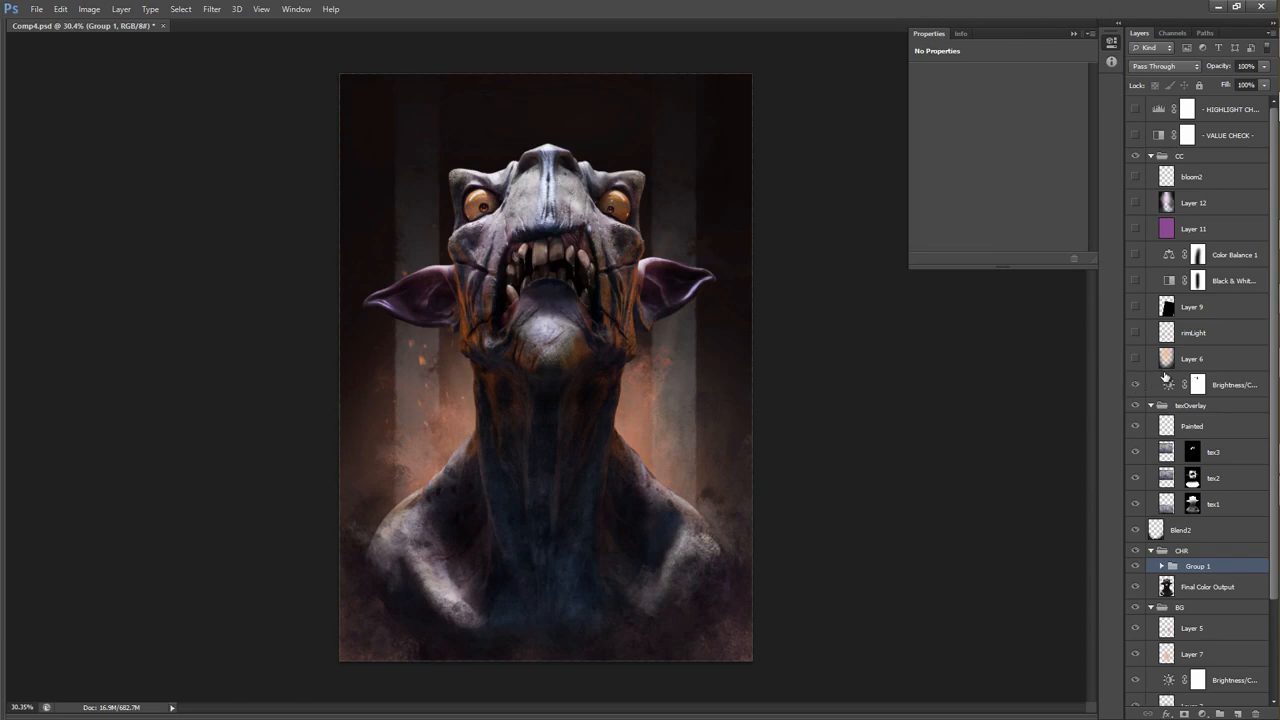
Try a small change to the CC group's Brightness/Contrast adjustment and undo it.
left_click(1230, 384)
mouse_move(1023, 139)
left_mouse_down()
mouse_move(997, 137)
mouse_move(1034, 135)
mouse_move(1017, 139)
left_mouse_up()
key("ctrl+z")
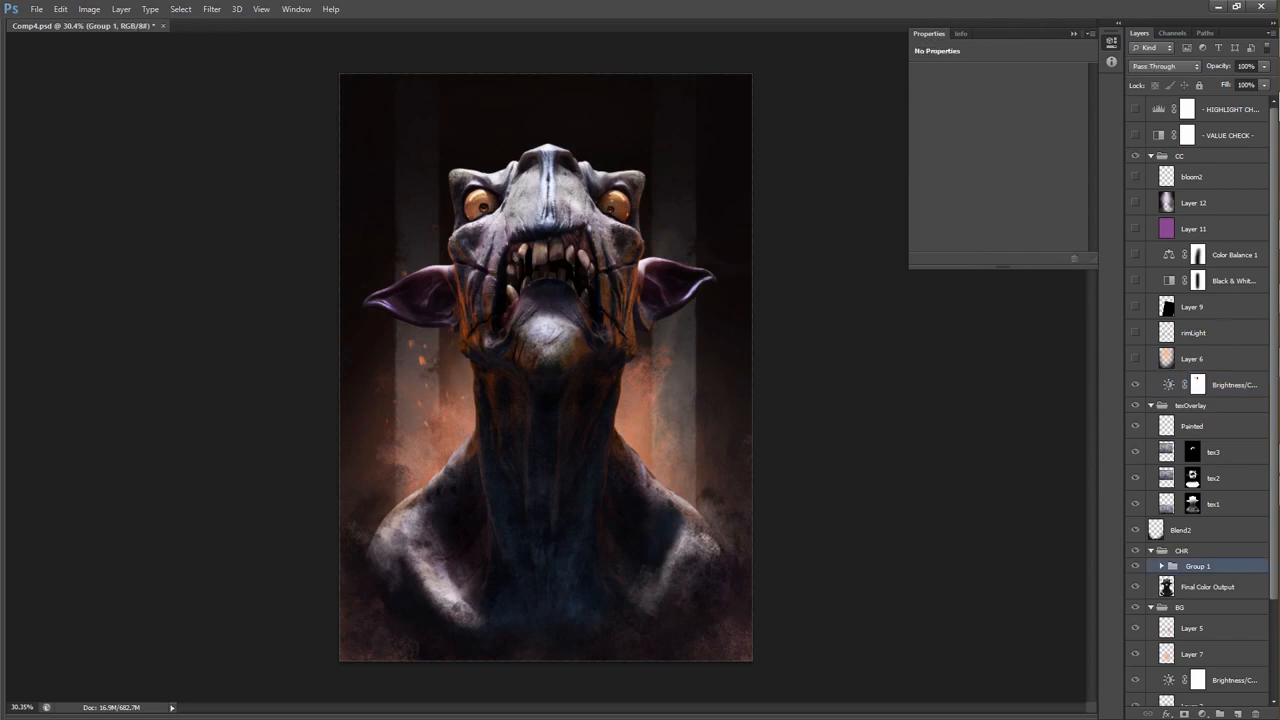
Show Layer 6 in the CC group, step back through the recent edits, and select Layer 6.
left_click(1135, 361)
key("ctrl+alt+z")
key("ctrl+alt+z")
key("ctrl+alt+z")
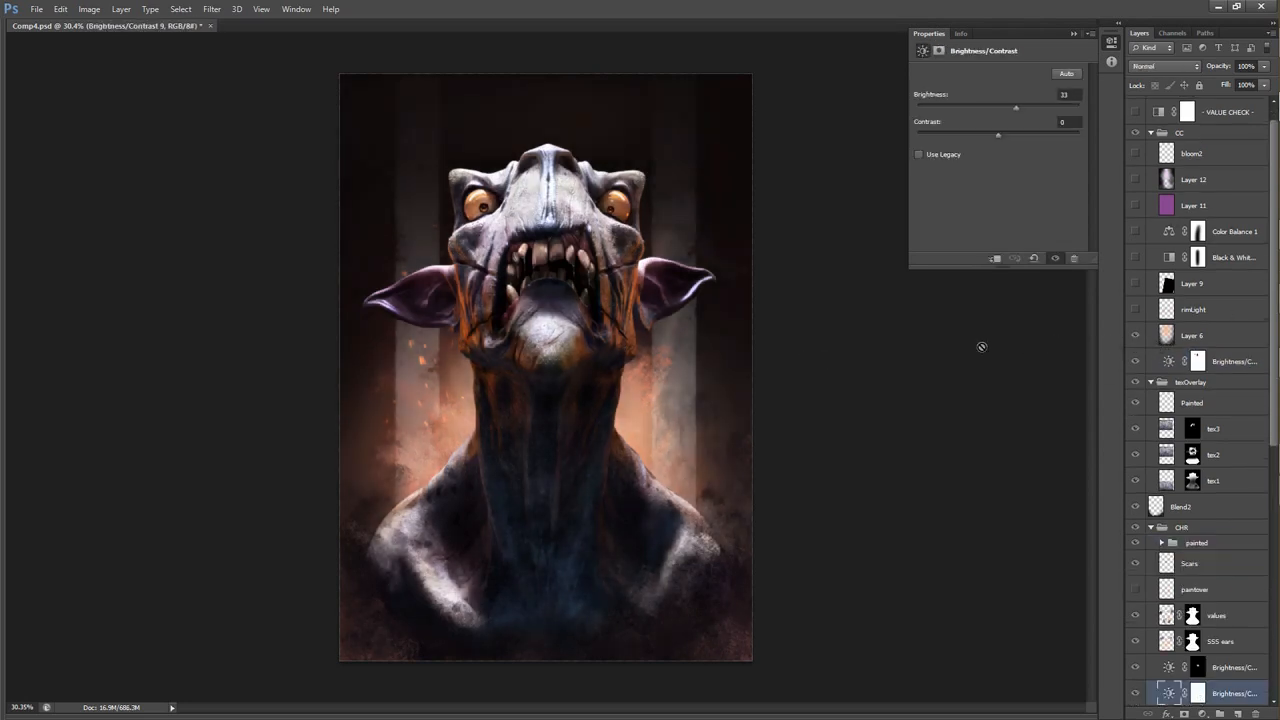
key("ctrl+alt+z")
left_click(1187, 338)
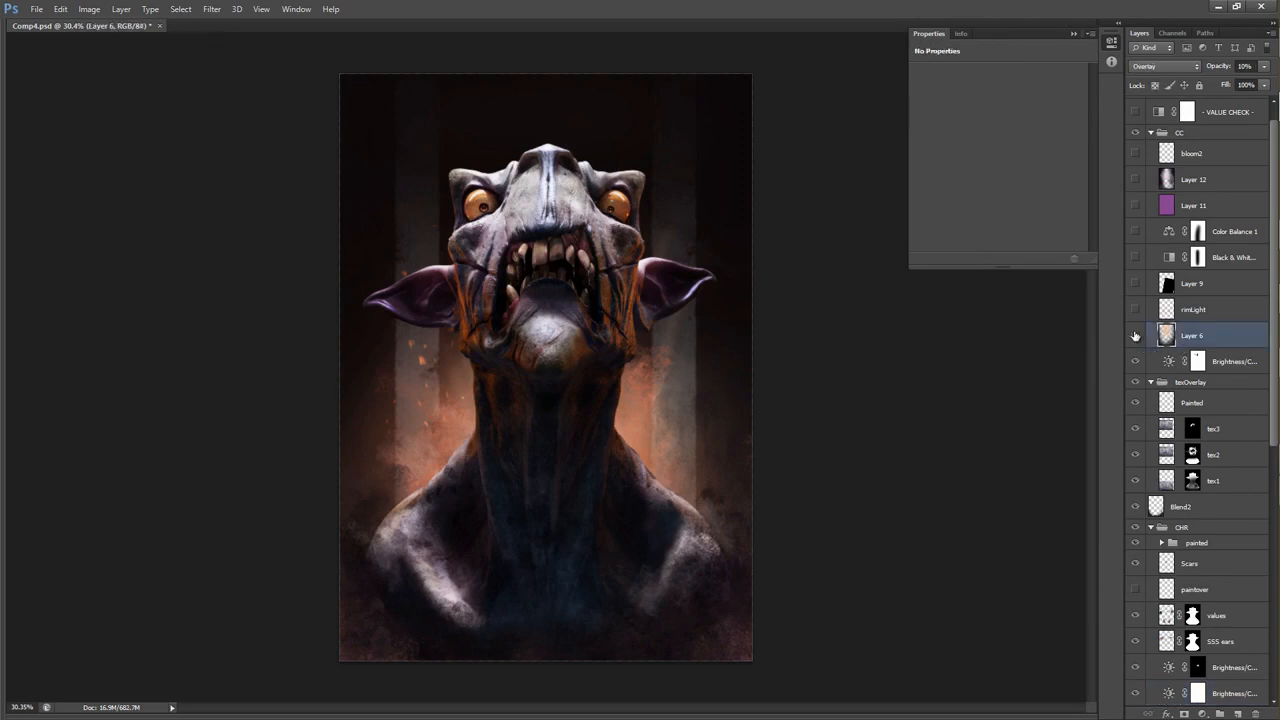
Set Layer 6 to Normal blending at 100% opacity to reveal its raw colours.
left_click(1165, 66)
left_click(1167, 84)
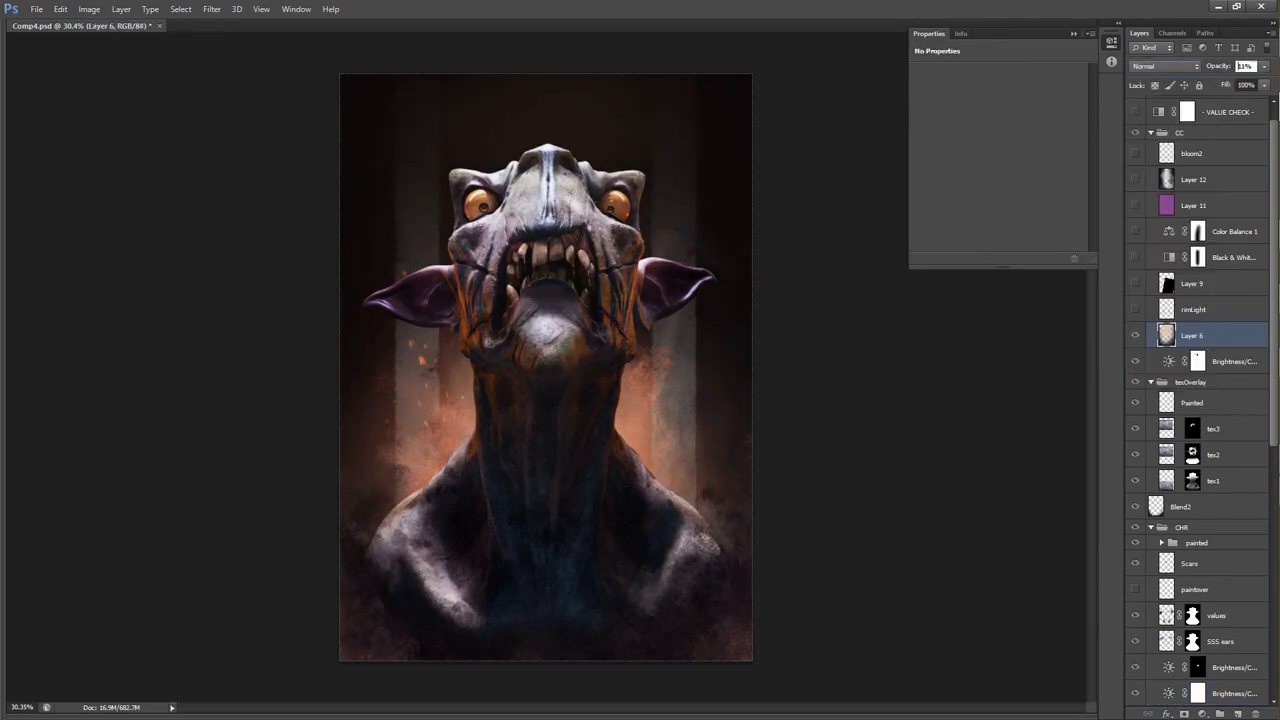
left_click_drag(1225, 71, 1276, 32)
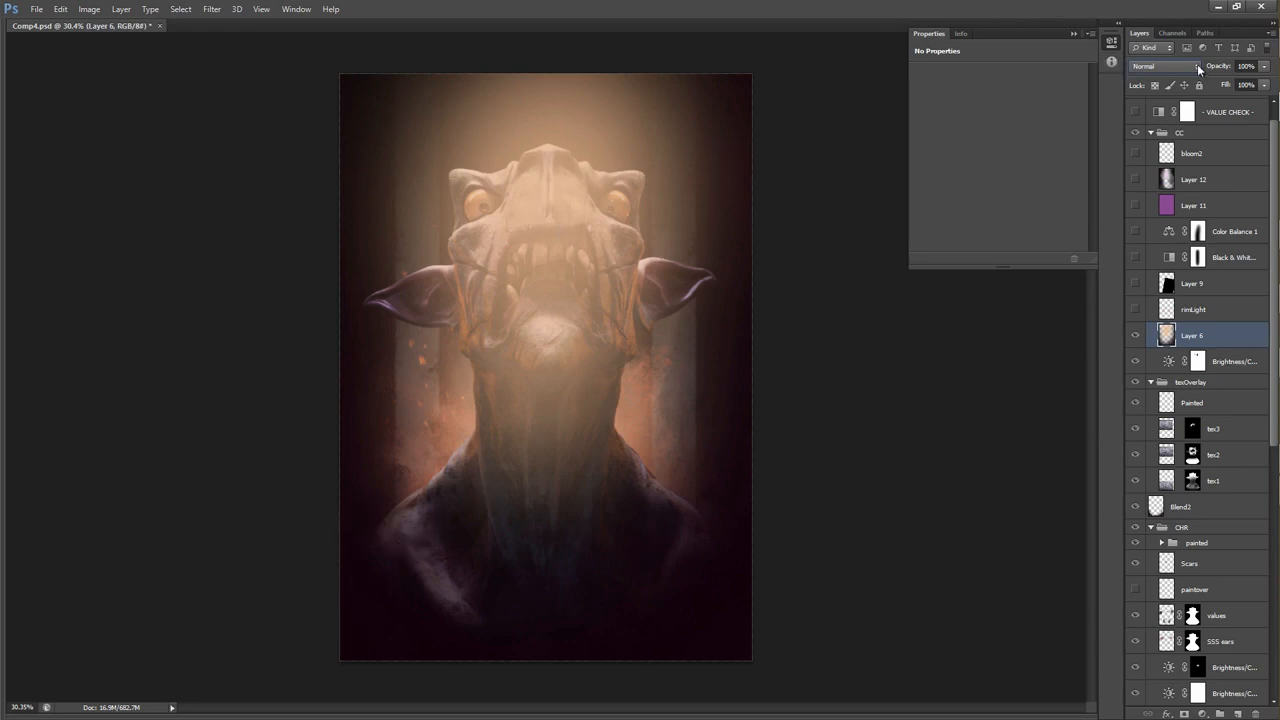
Set Layer 6 to Overlay, compare it off and on, and lower its opacity to 19%.
left_click(1190, 70)
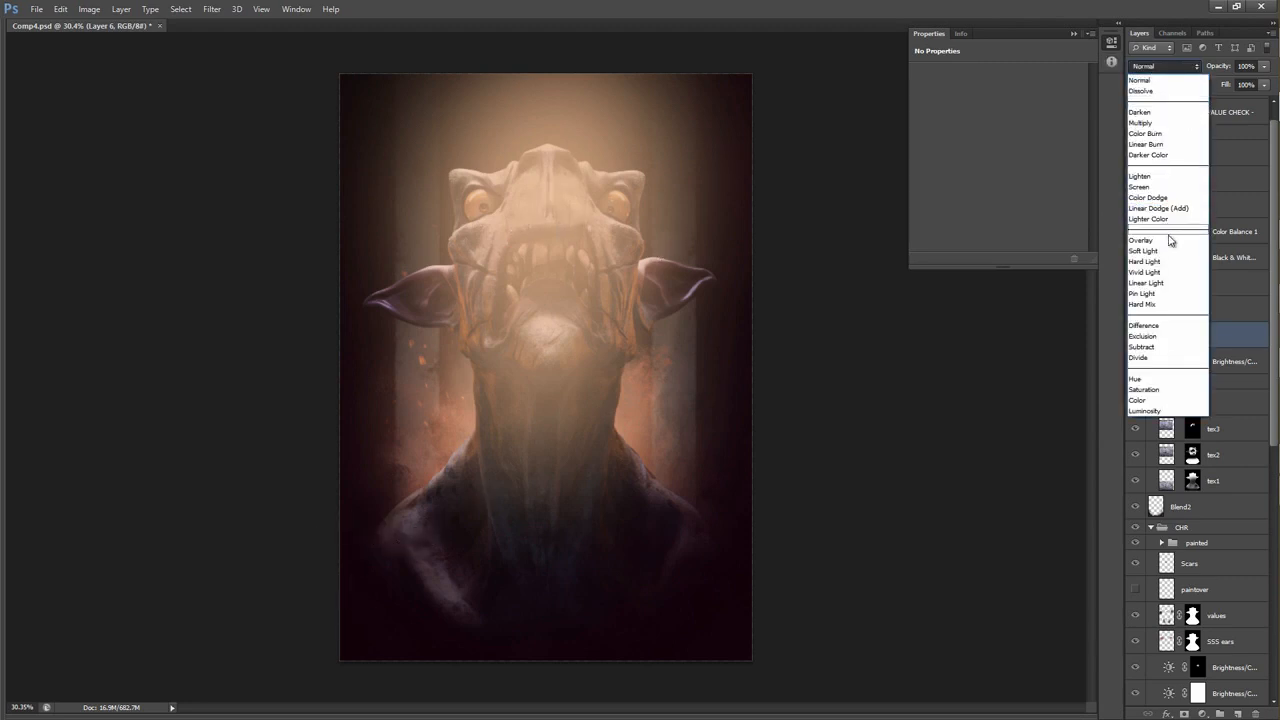
left_click(1170, 240)
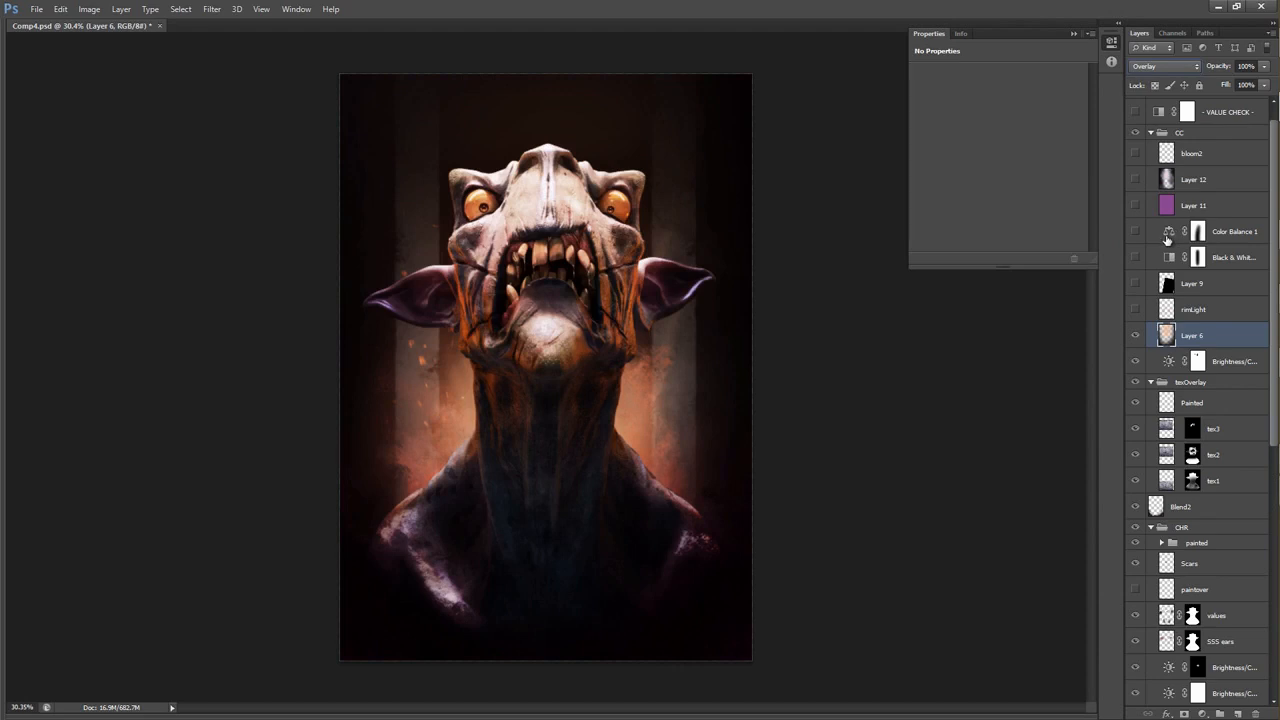
left_click(1134, 336)
left_click(1134, 336)
left_click_drag(1221, 67, 1170, 69)
Compare the bust with Layer 6 off and on, and leave the layer visible.
left_click(1135, 331)
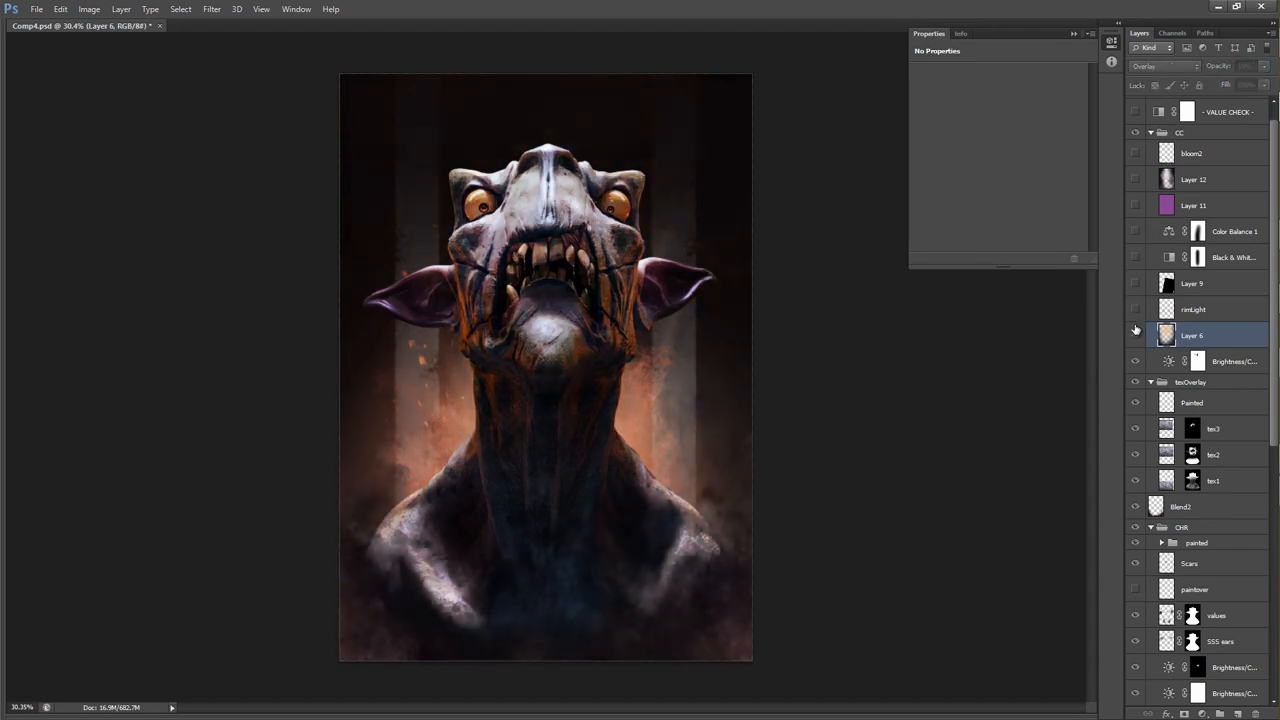
left_click(1135, 330)
left_click(1134, 329)
left_click(1134, 329)
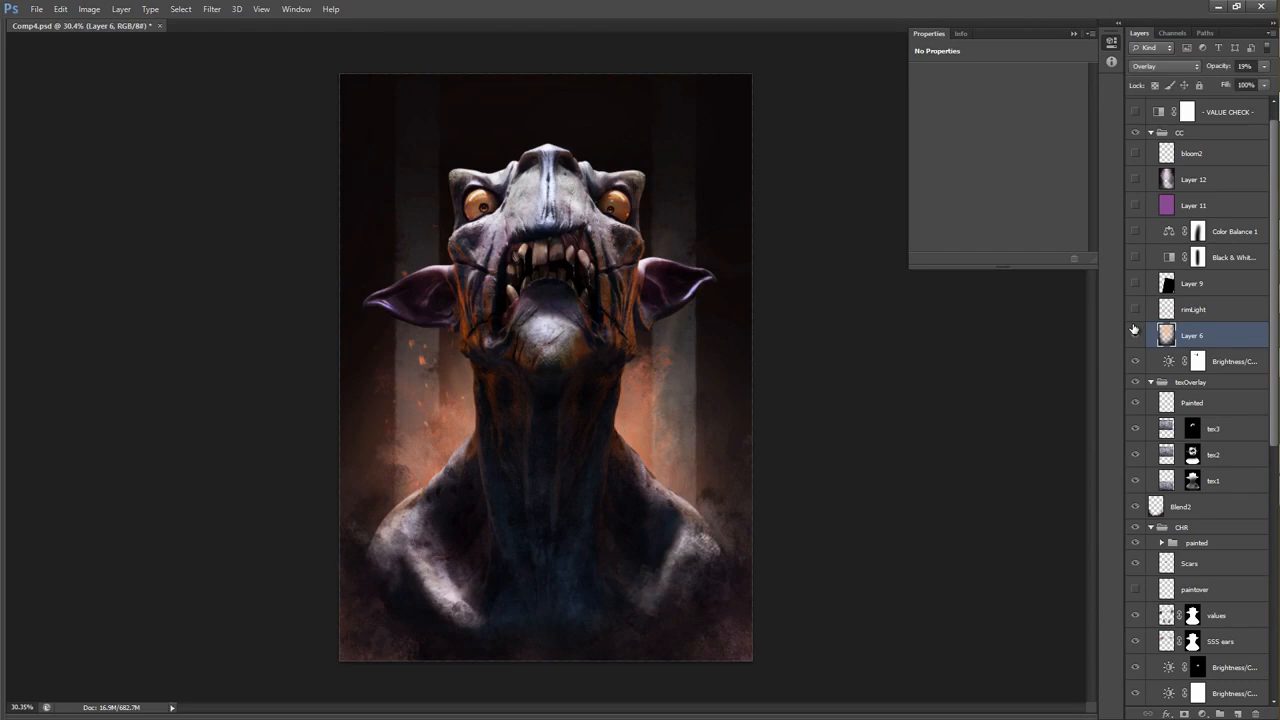
Show the rimLight layer and examine its glow along the neck and shoulder edges.
left_click(1135, 309)
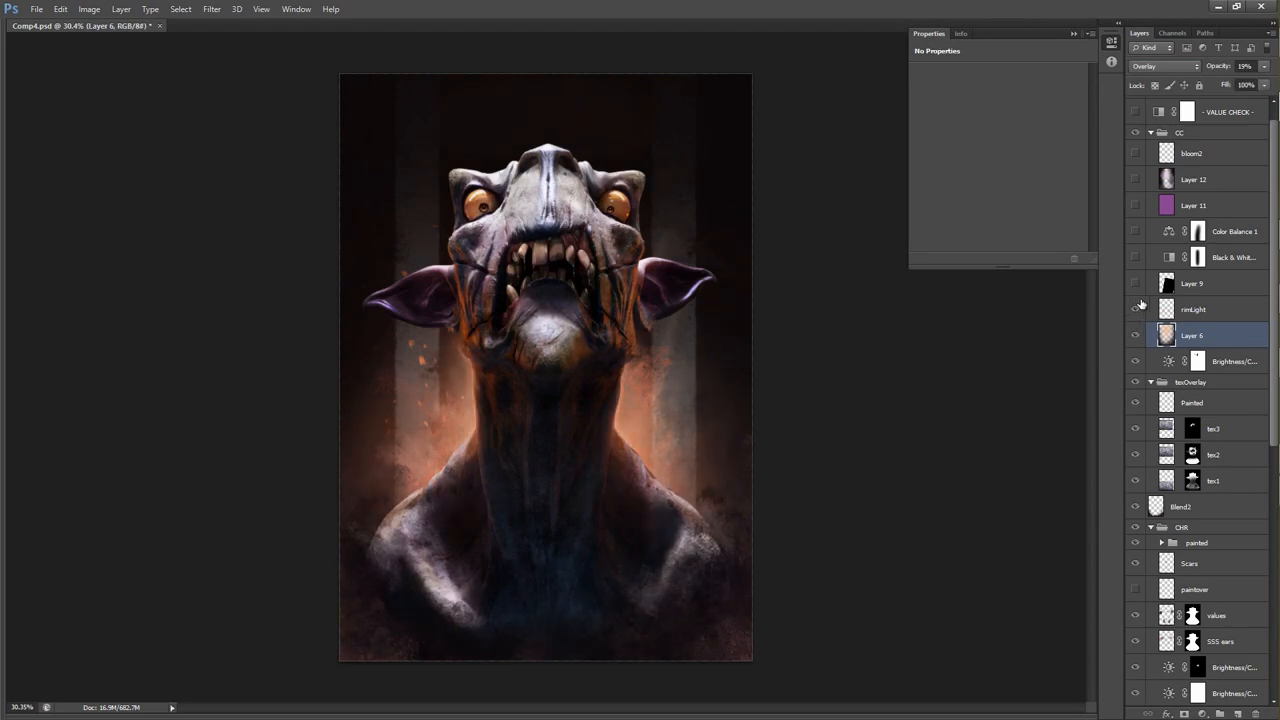
left_click(1170, 306)
left_click_drag(591, 436, 546, 460)
mouse_move(557, 391)
left_mouse_down()
mouse_move(594, 411)
mouse_move(591, 434)
mouse_move(949, 253)
left_mouse_up()
key("ctrl+z")
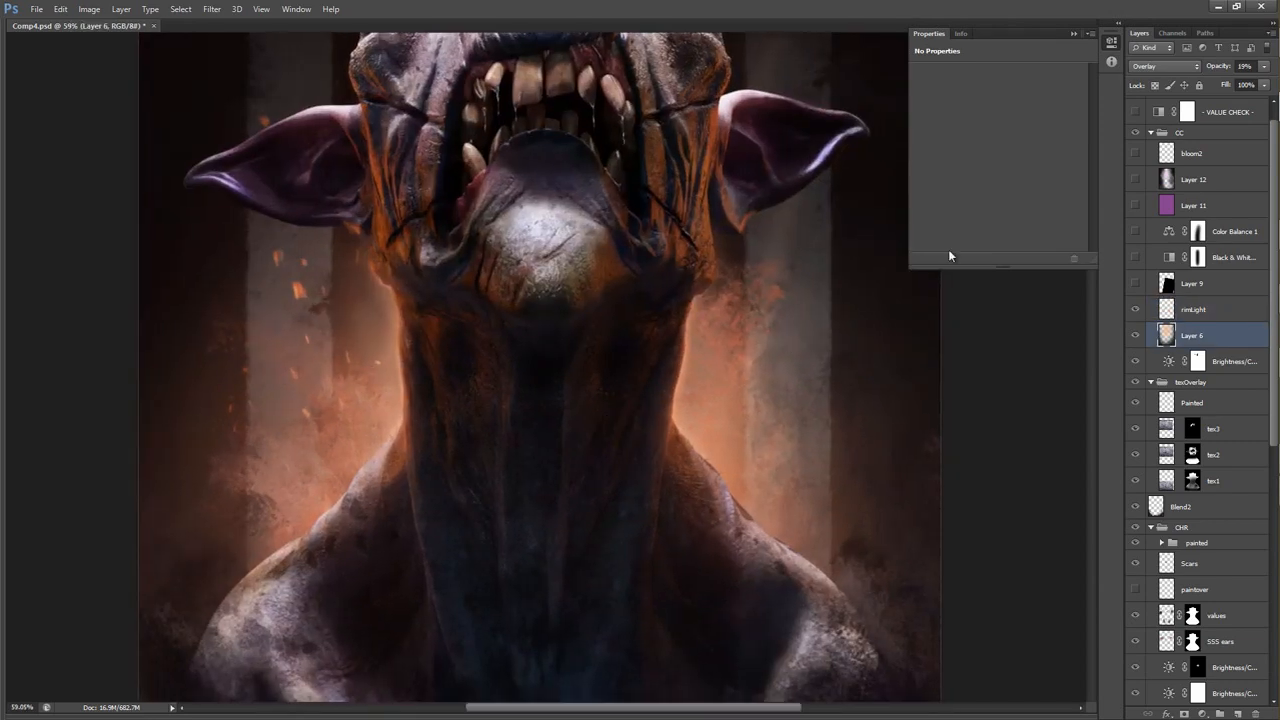
Compare the neck and shoulder edges with the rimLight layer off and on.
left_click(1134, 310)
left_click(1134, 310)
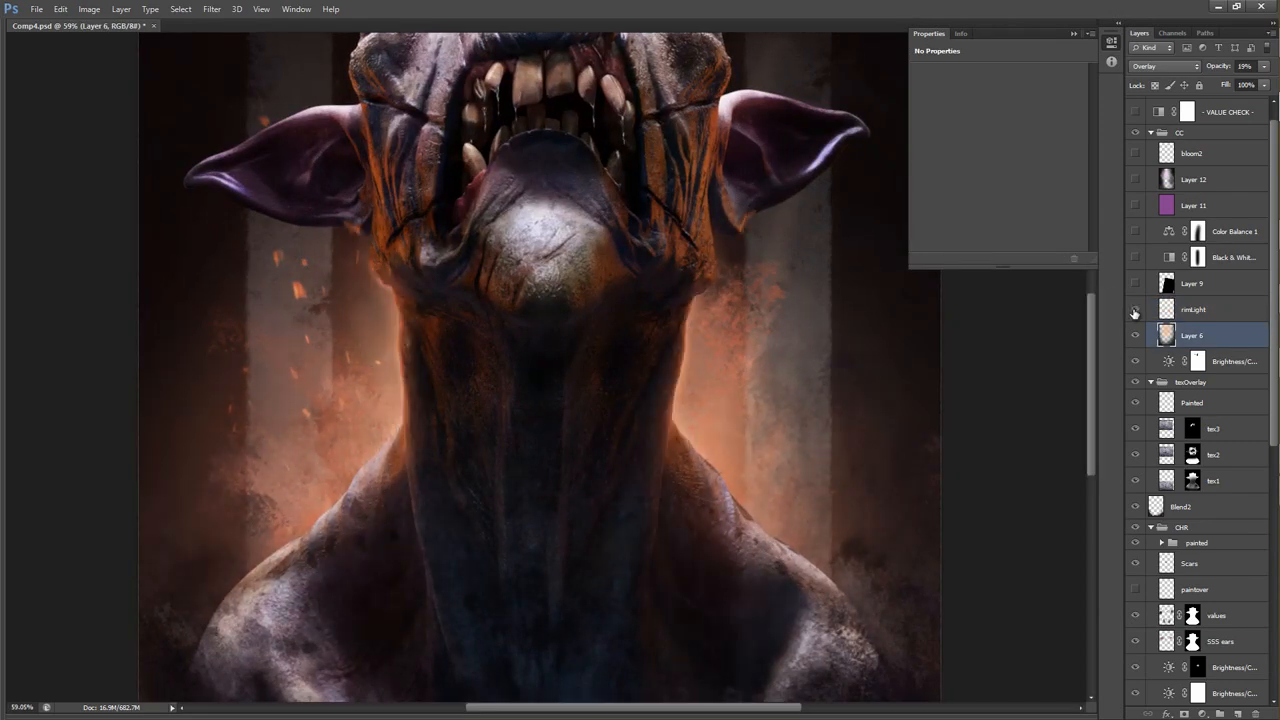
left_click(1134, 311)
left_click(1134, 312)
left_click(1134, 311)
left_click_drag(784, 354, 736, 350)
Compare the bust with Layer 6 and then rimLight off and on, leaving both visible.
left_click(1134, 336)
left_click(1134, 336)
left_click(1134, 311)
left_click(1134, 311)
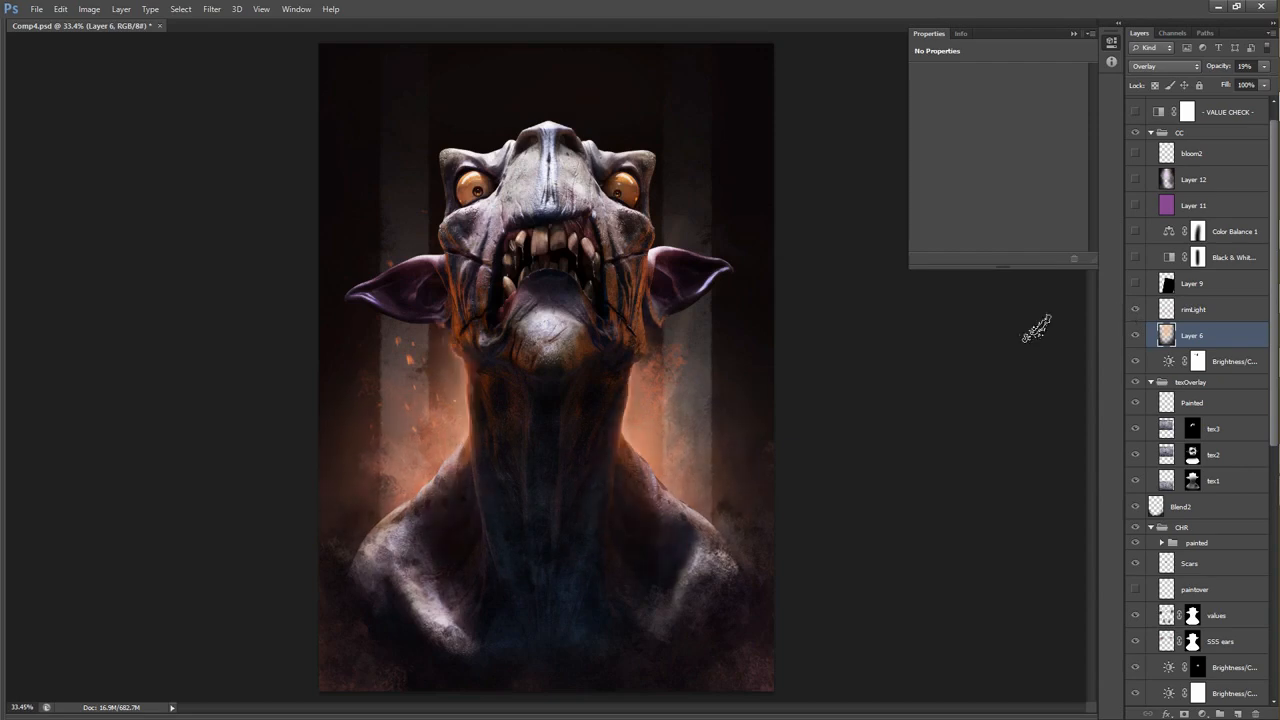
Show and select Layer 9, compare its effect around the shoulders off and on, and leave it visible.
mouse_move(641, 408)
left_mouse_down()
mouse_move(722, 405)
mouse_move(645, 390)
left_mouse_up()
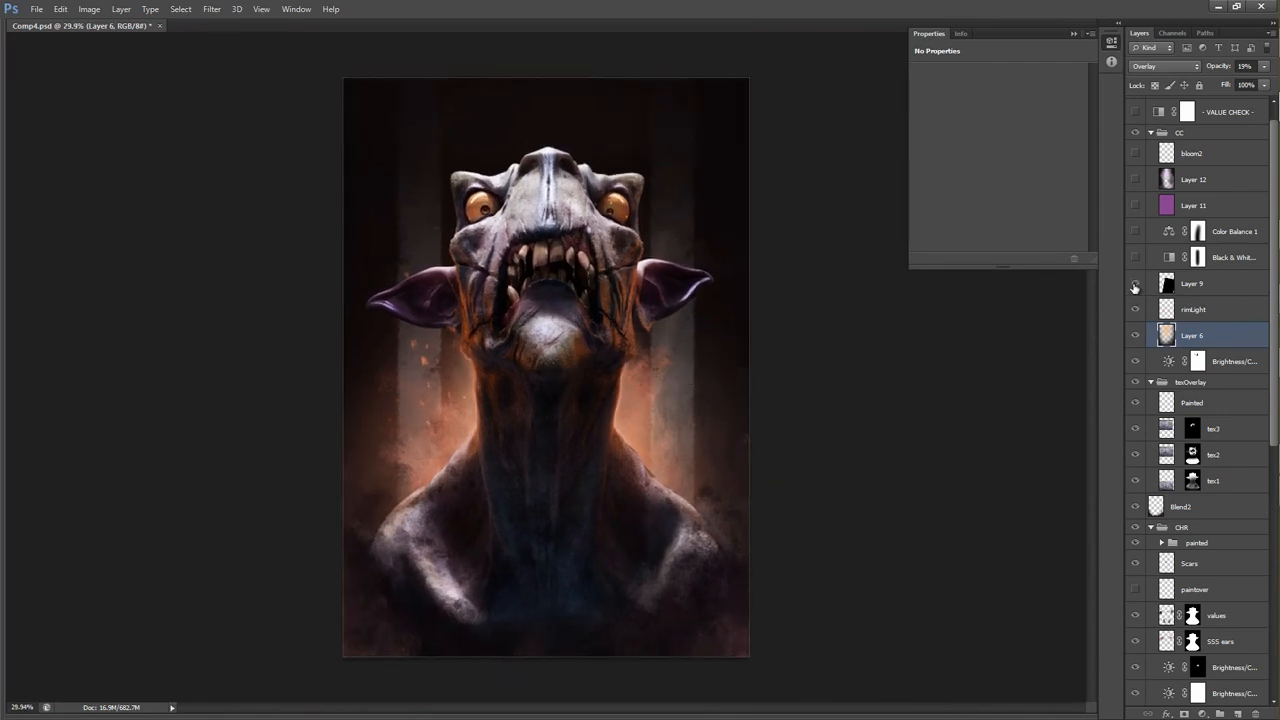
left_click(1200, 283)
left_click(1135, 283)
left_click(1135, 283)
left_click_drag(808, 472, 751, 303)
left_click_drag(345, 436, 381, 434)
left_click(1135, 283)
left_click(1135, 283)
key("ctrl+0")
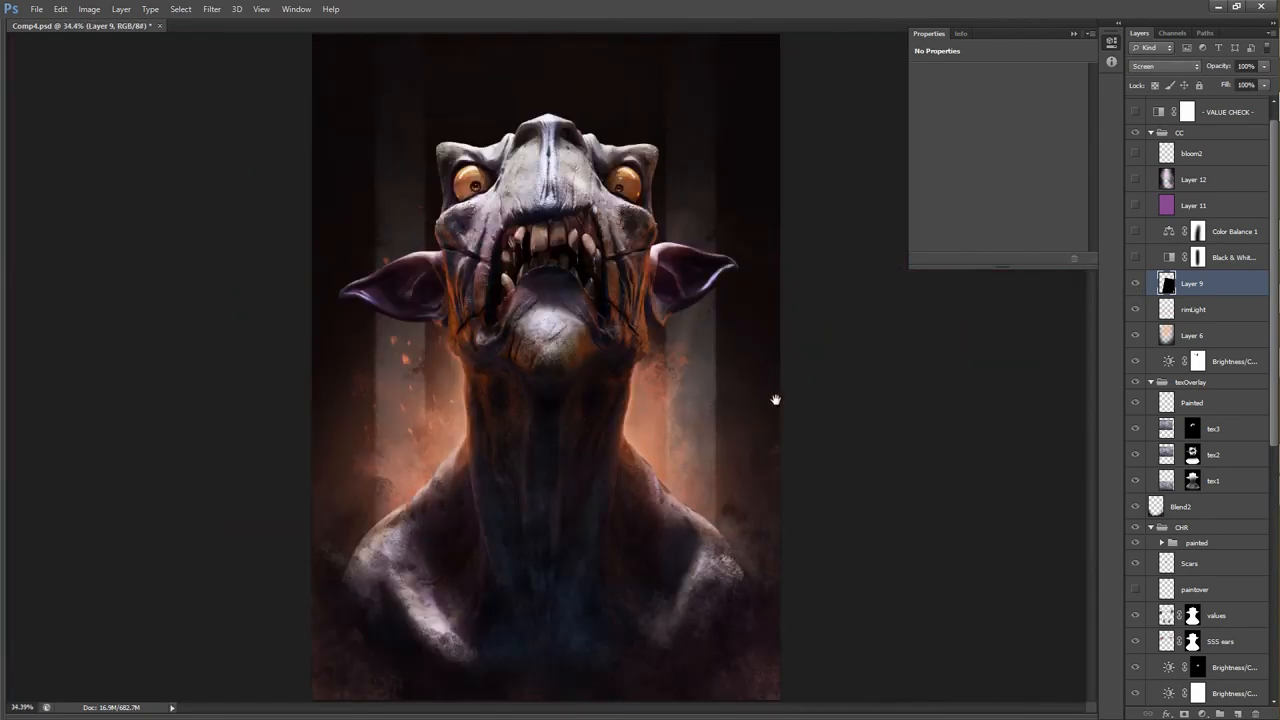
Show and select the Black & White 1 adjustment, and compare the bust with it on and off.
left_click(1134, 260)
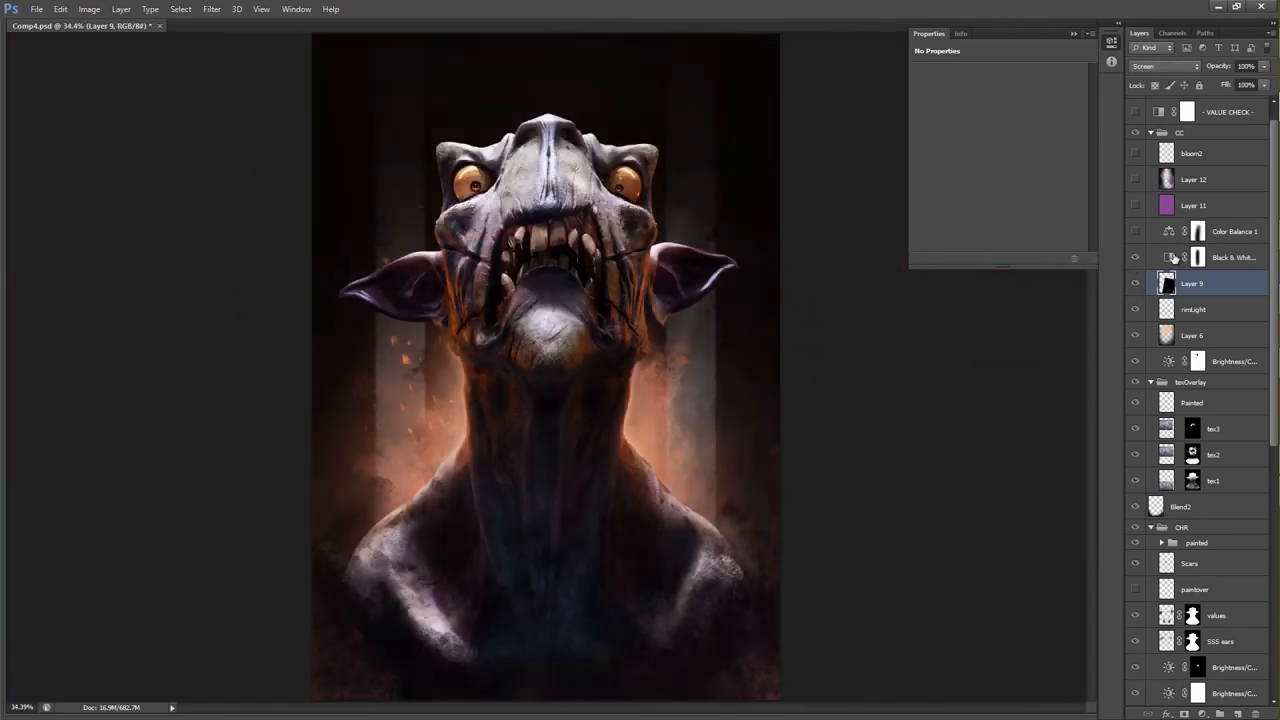
left_click(1205, 257)
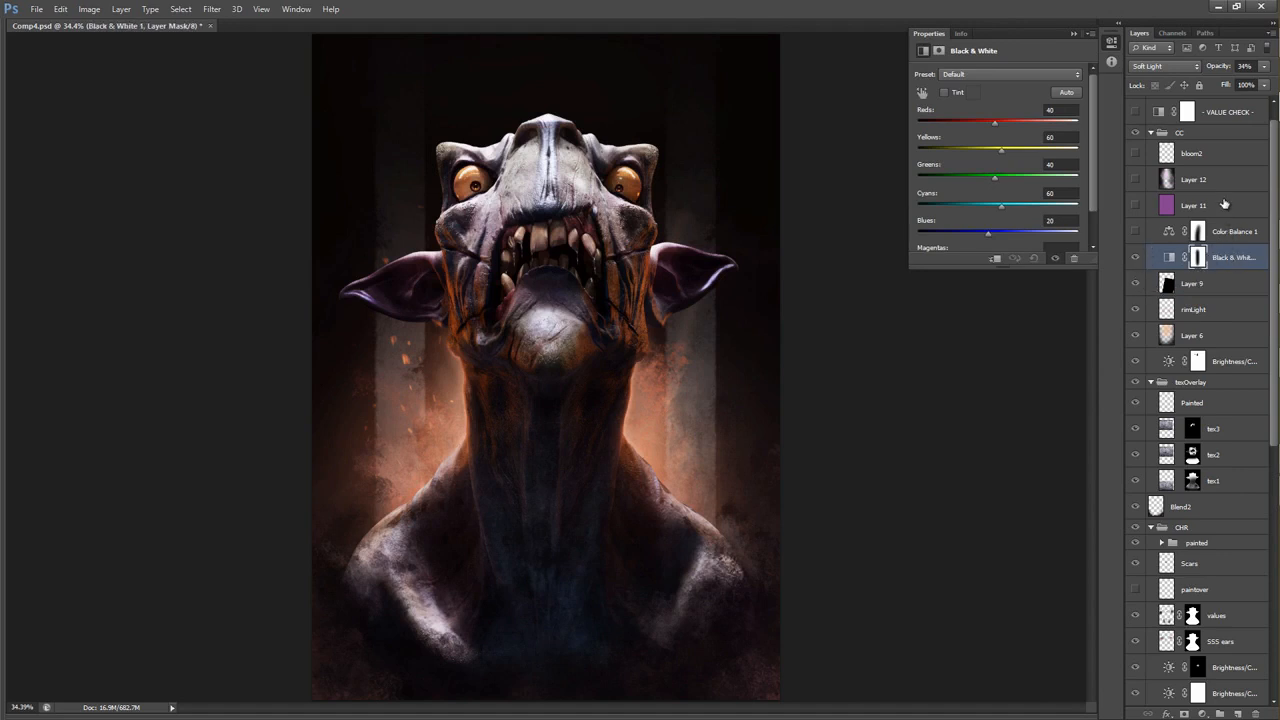
left_click(1134, 257)
mouse_move(690, 340)
left_mouse_down()
mouse_move(655, 327)
mouse_move(680, 328)
left_mouse_up()
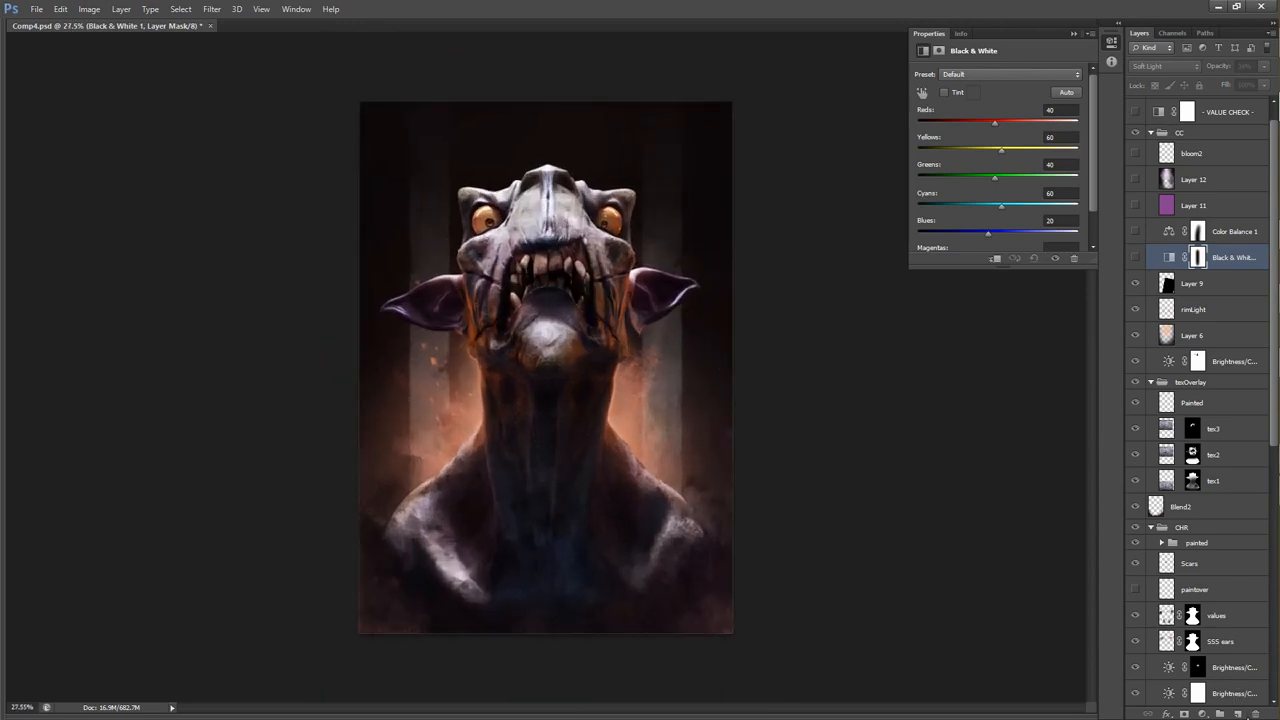
Add a new Black & White adjustment layer above Black & White 1, set to Soft Light at 40% opacity.
left_click(1203, 713)
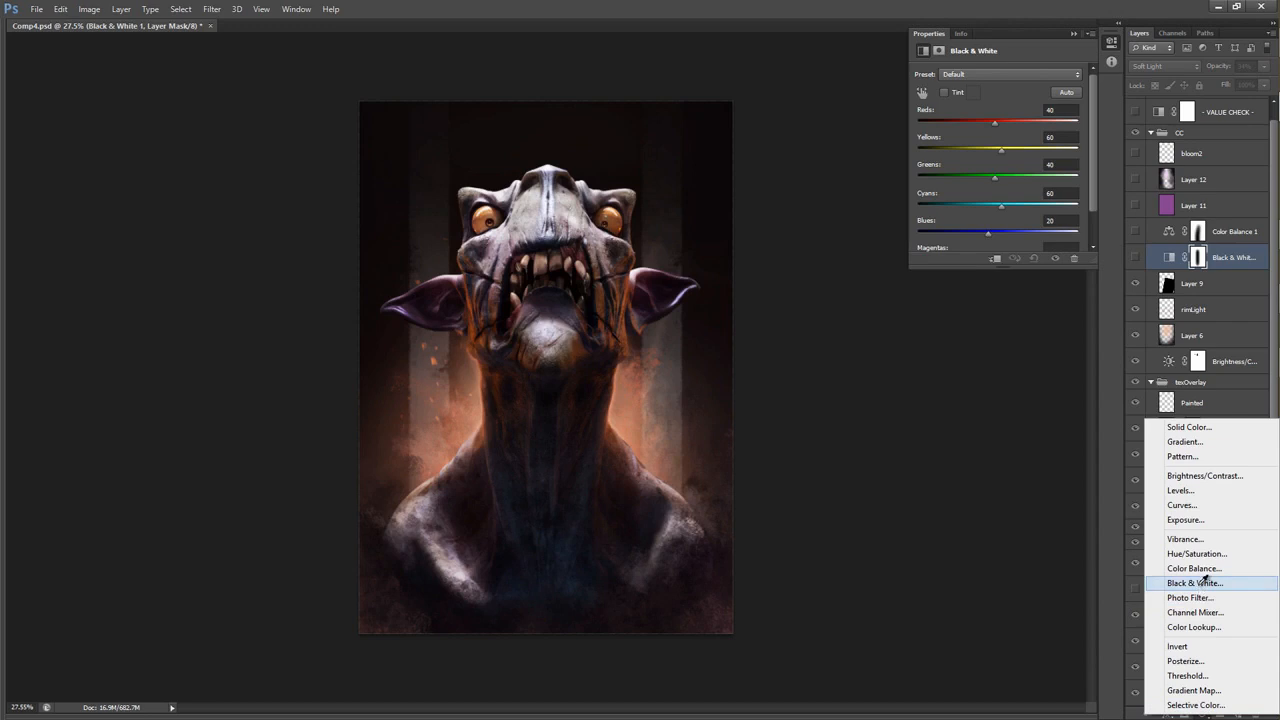
left_click(1203, 582)
left_click(1157, 74)
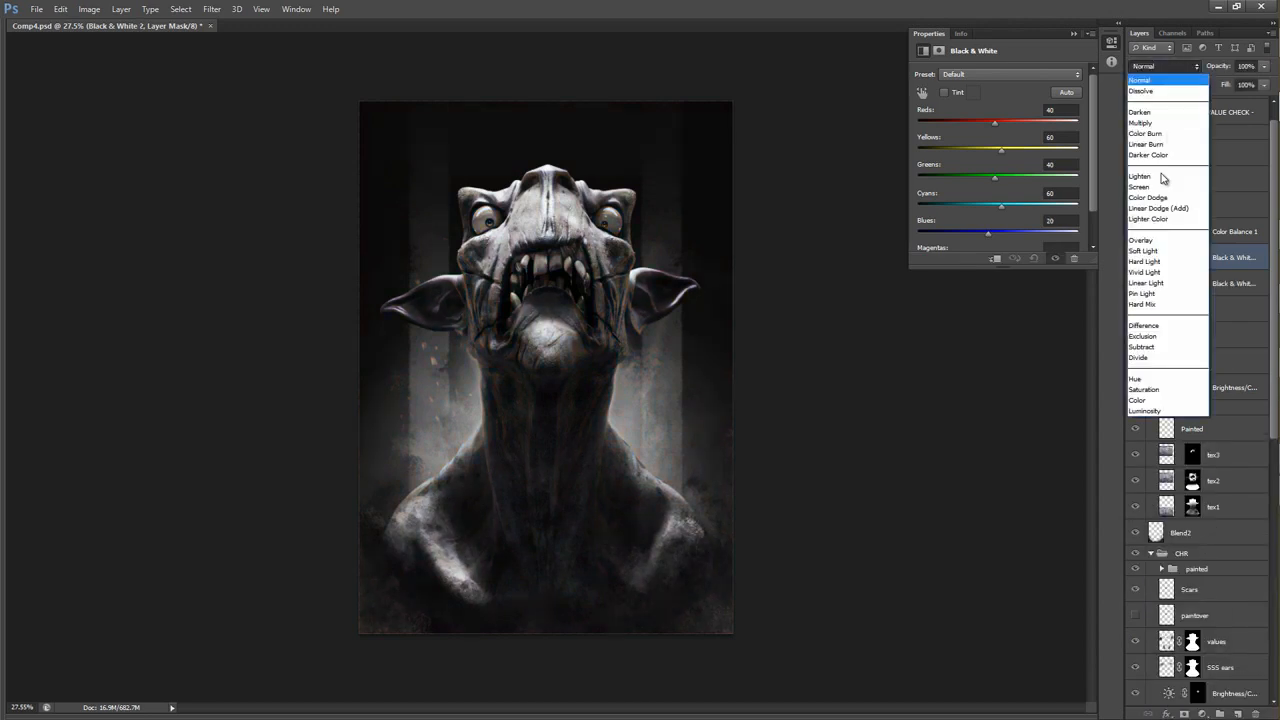
left_click(1152, 250)
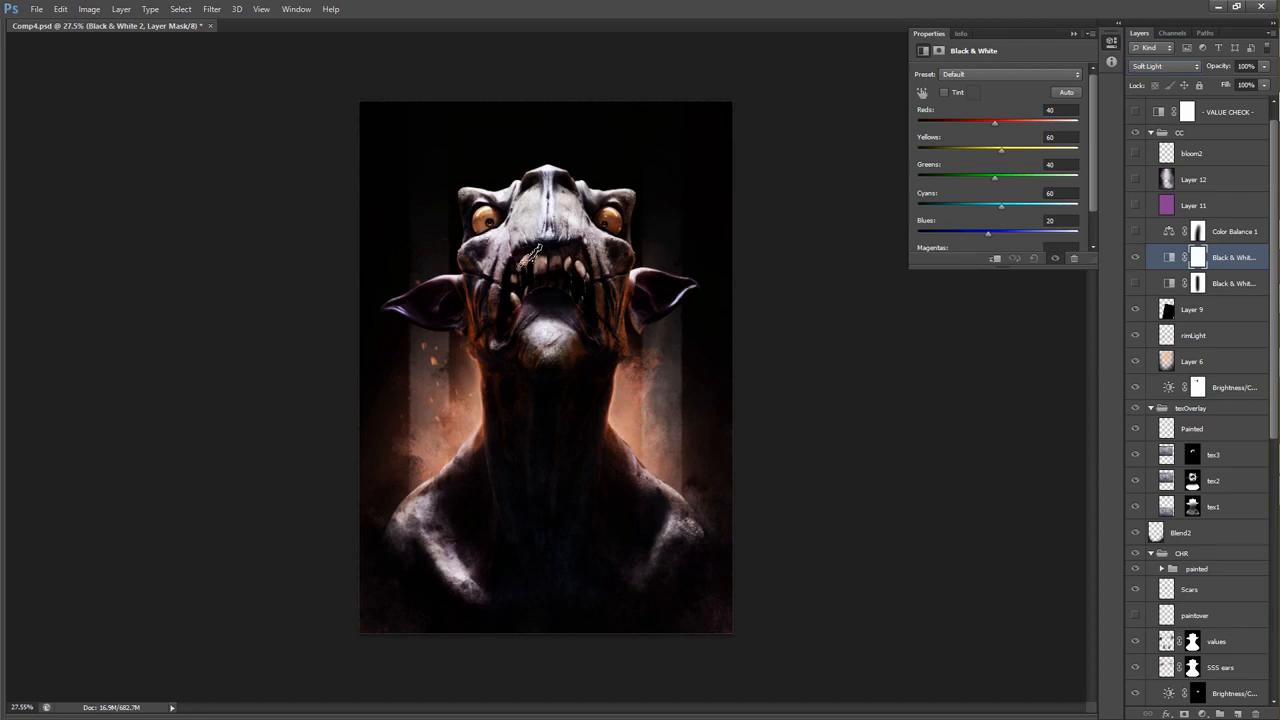
left_click_drag(1216, 67, 1183, 70)
Check the new Black & White adjustment and its mask against the masked one below, and delete the new layer.
left_click(1248, 233)
left_click(1248, 284)
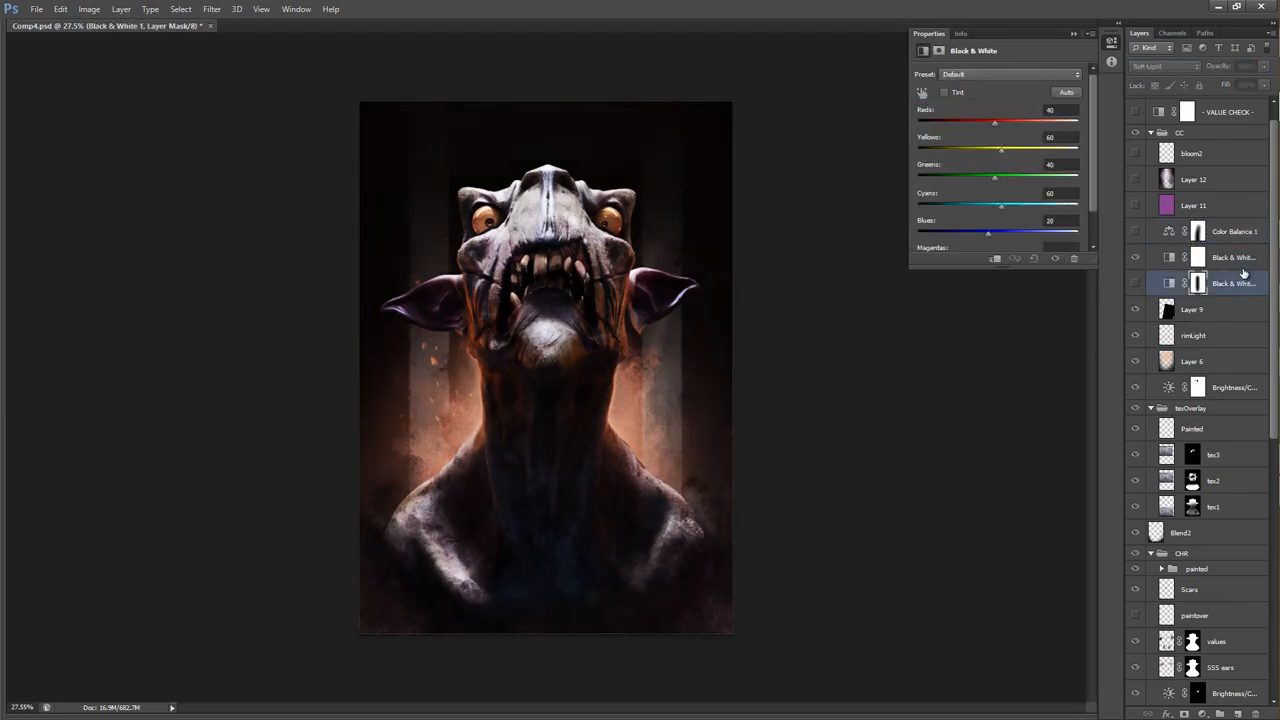
left_click(1235, 257)
left_click(1198, 262)
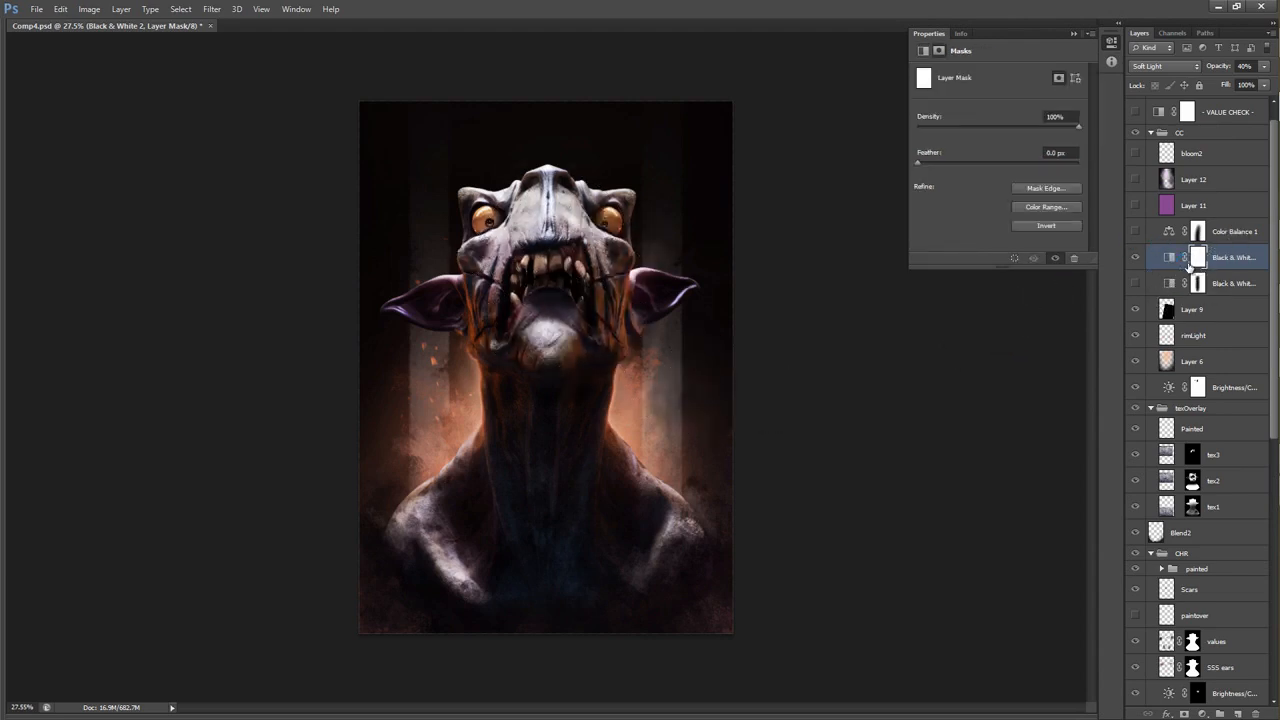
key("Delete")
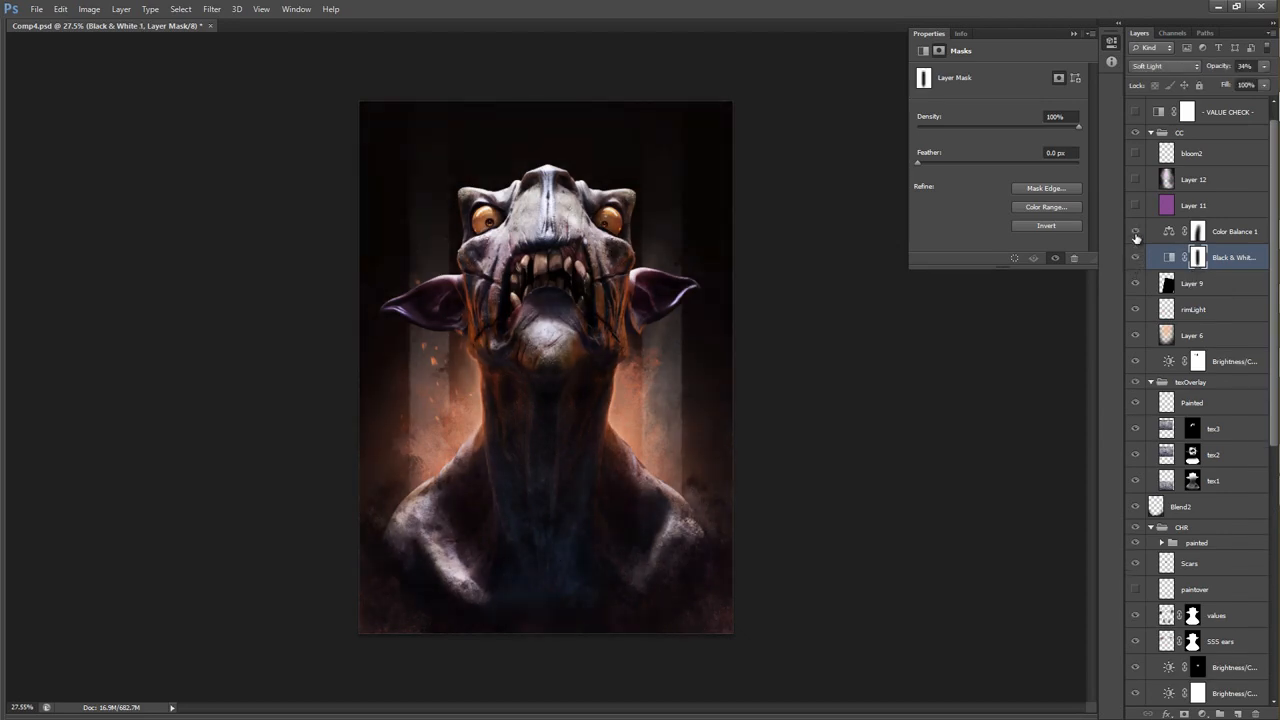
Add a Color Balance adjustment above Color Balance 1 with midtones at red +100, green +100 and yellow-blue -16.
left_click(1163, 236)
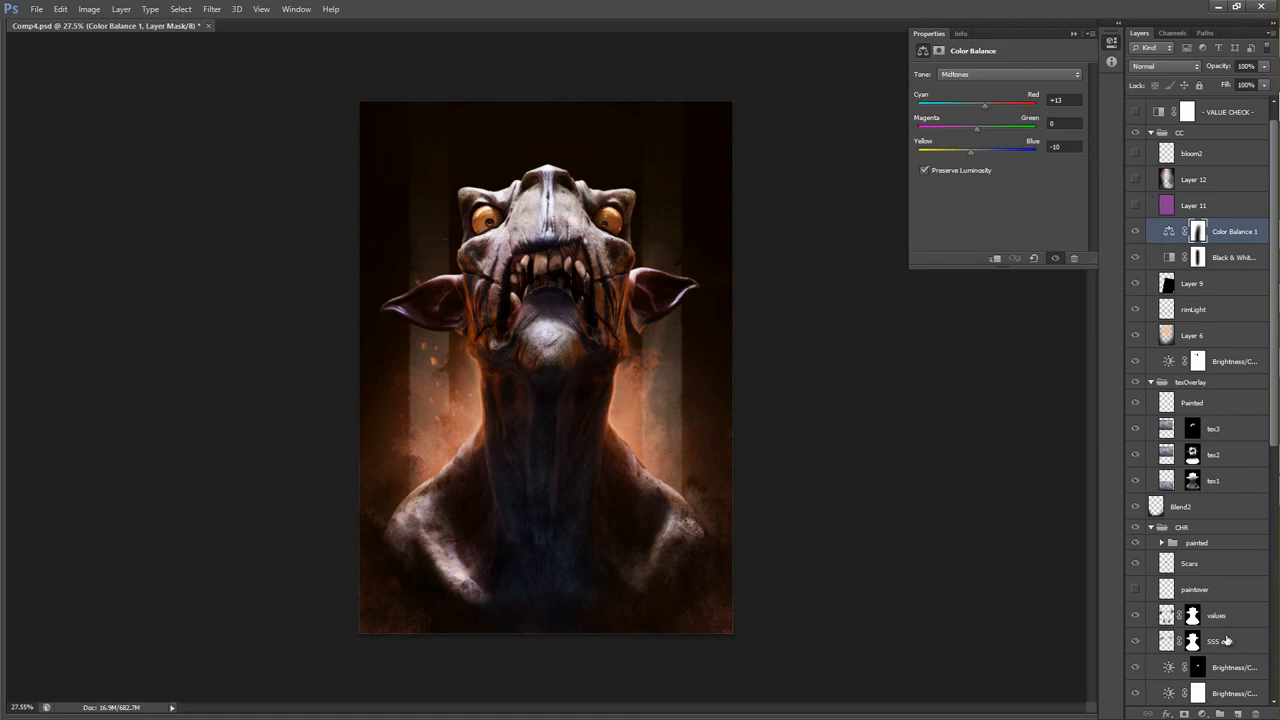
left_click(1202, 714)
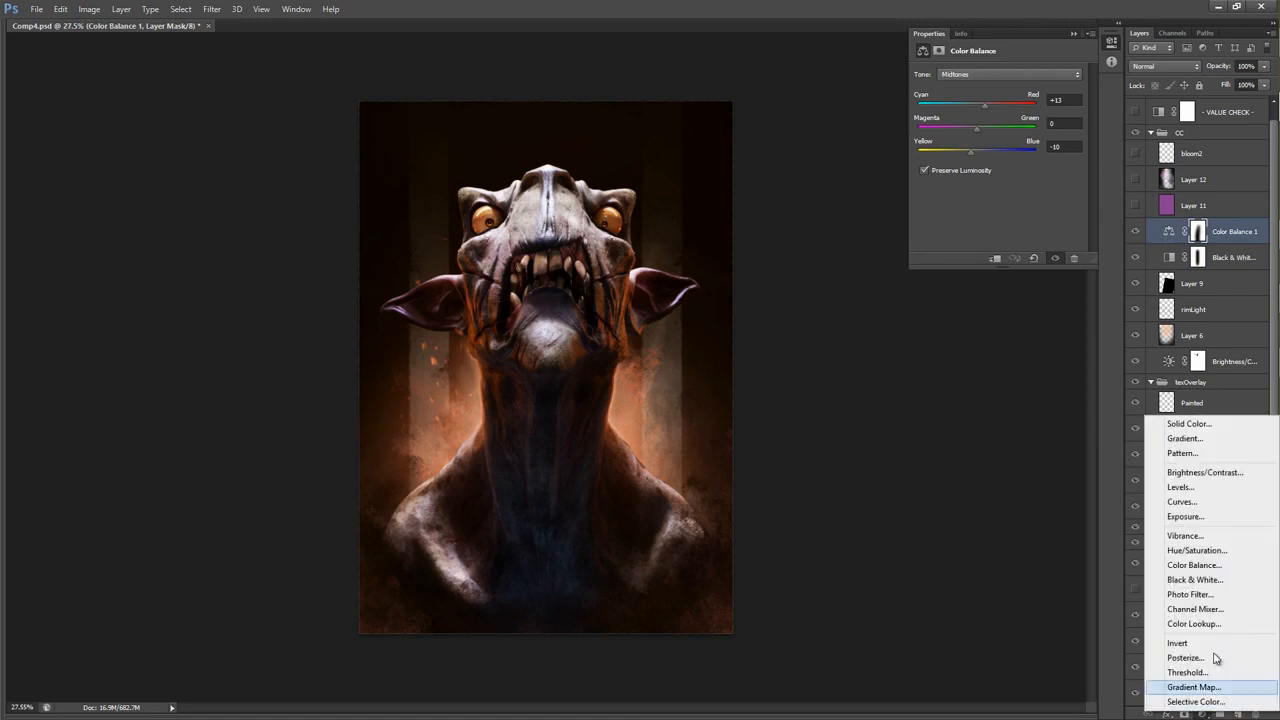
left_click(1189, 566)
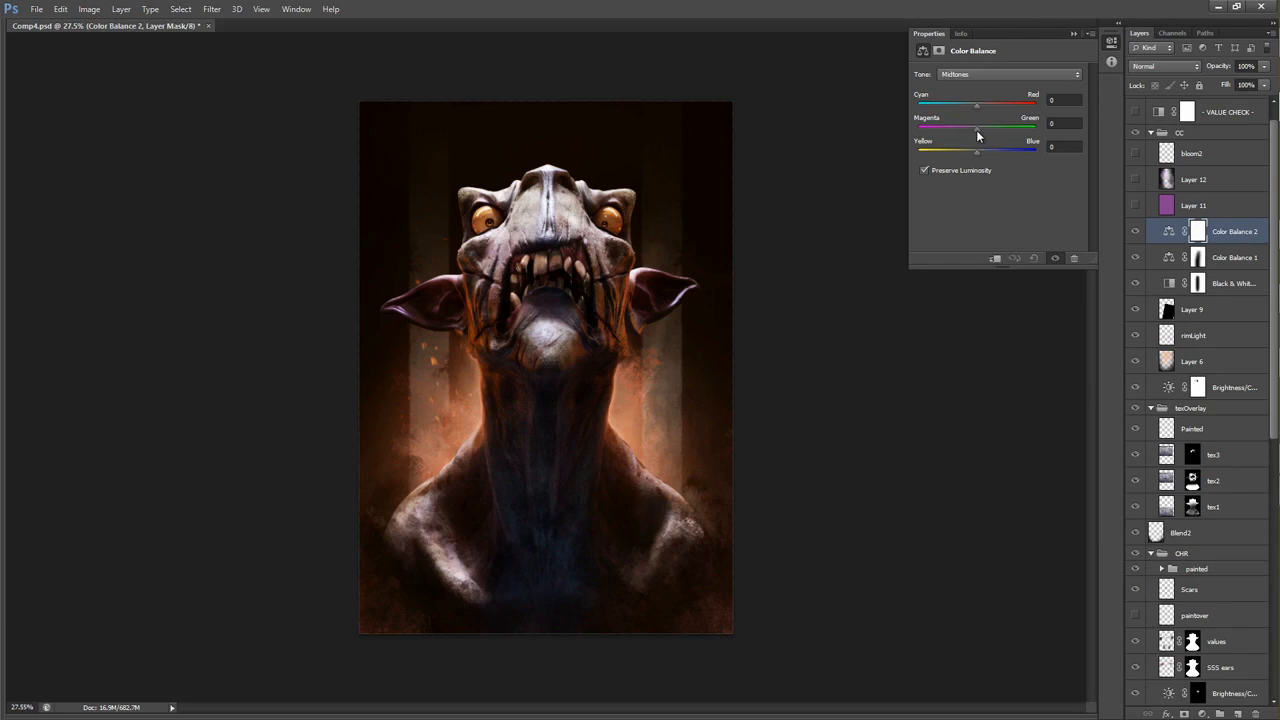
left_click_drag(935, 131, 1025, 126)
left_click_drag(999, 103, 1030, 98)
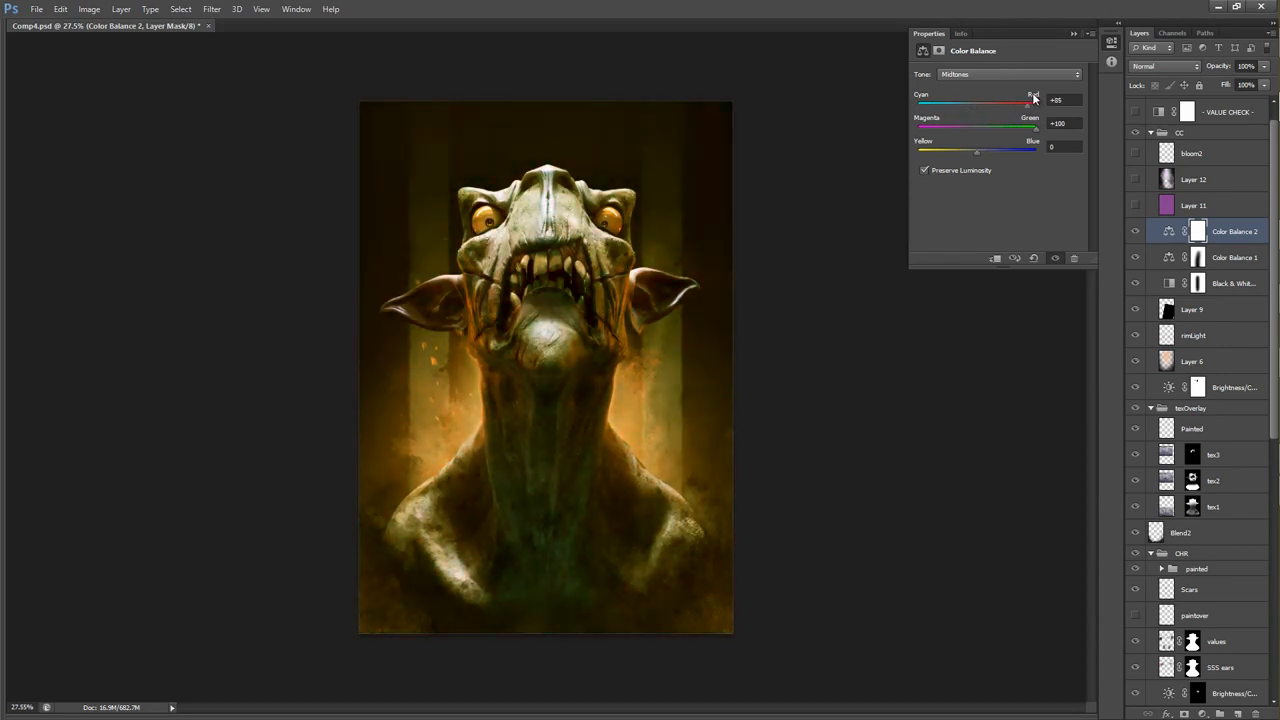
mouse_move(993, 152)
left_mouse_down()
mouse_move(1052, 145)
mouse_move(932, 153)
mouse_move(968, 155)
left_mouse_up()
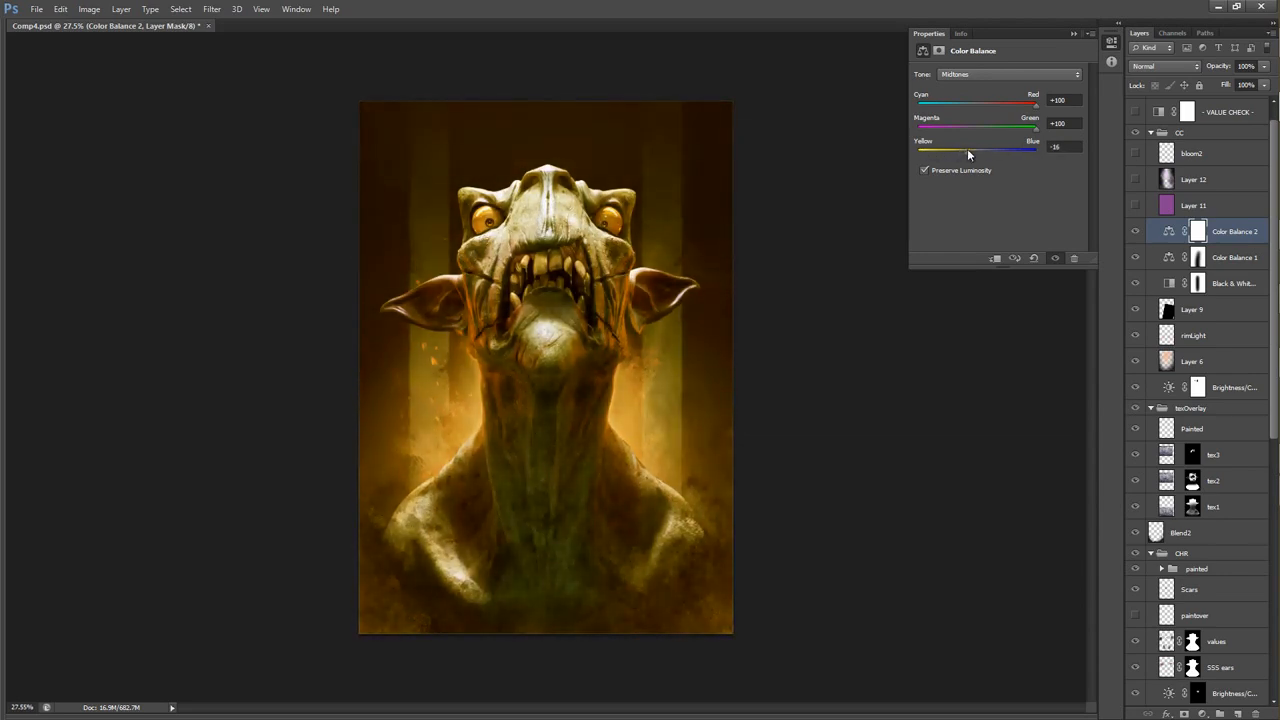
Reset the new Color Balance adjustment, try other slider positions and tonal ranges, and delete the layer.
left_click(1034, 258)
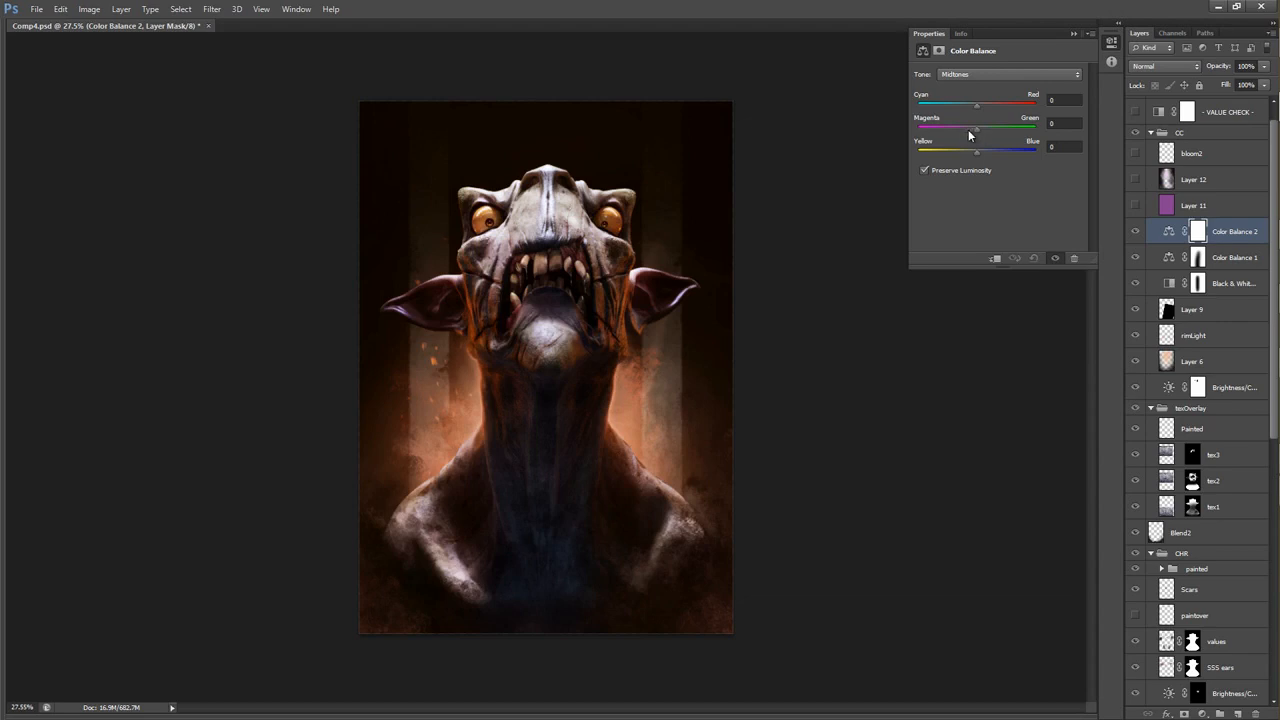
left_click_drag(1001, 130, 1004, 126)
left_click_drag(996, 125, 964, 119)
key("ctrl+z")
left_click(996, 72)
left_click(971, 74)
left_click(975, 85)
mouse_move(976, 148)
left_mouse_down()
mouse_move(1001, 152)
mouse_move(914, 144)
mouse_move(952, 143)
left_mouse_up()
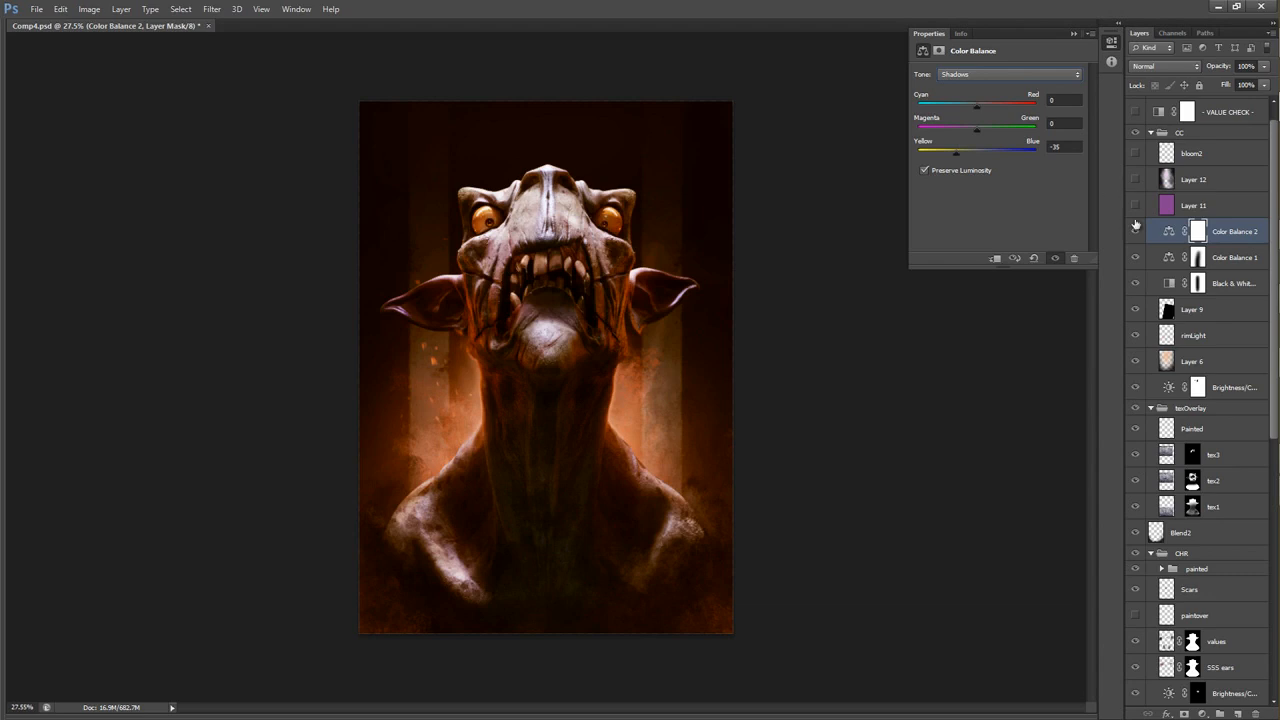
left_click(1234, 229)
key("Delete")
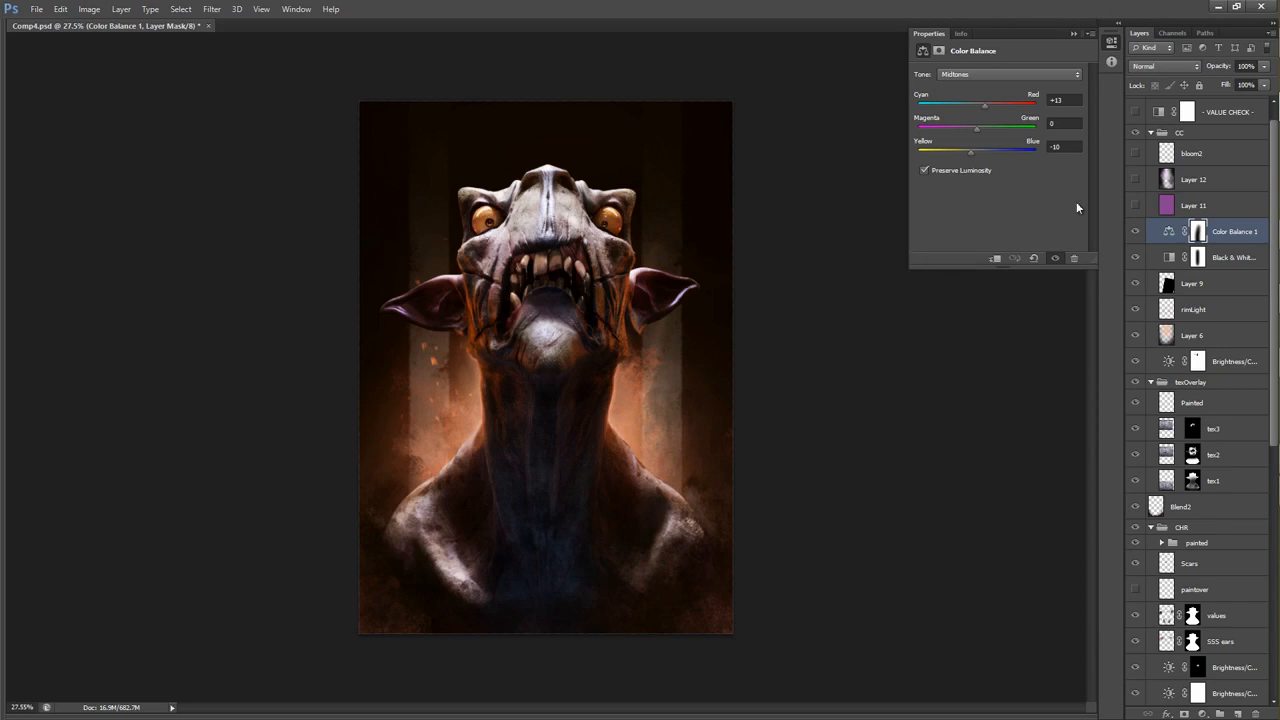
Show and select the purple Layer 11, and set it to Normal blending at 100% opacity.
left_click(1137, 205)
left_click(1168, 207)
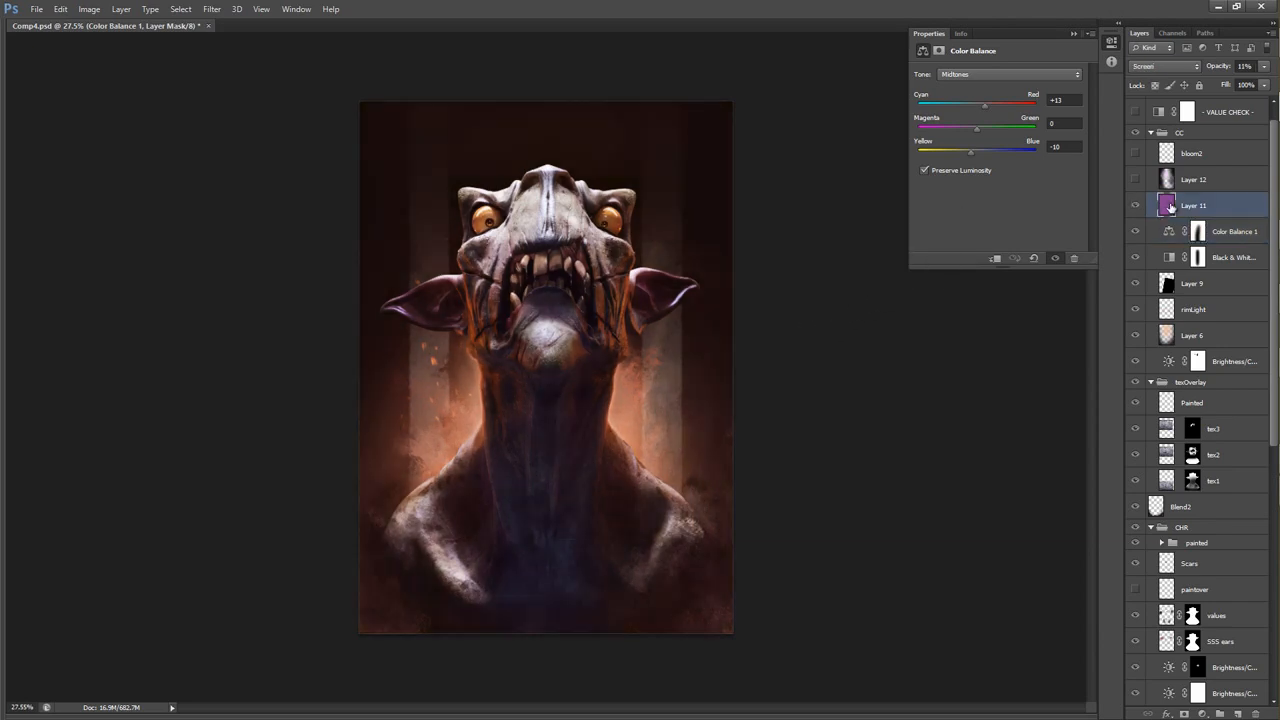
left_click(1164, 67)
left_click(1165, 86)
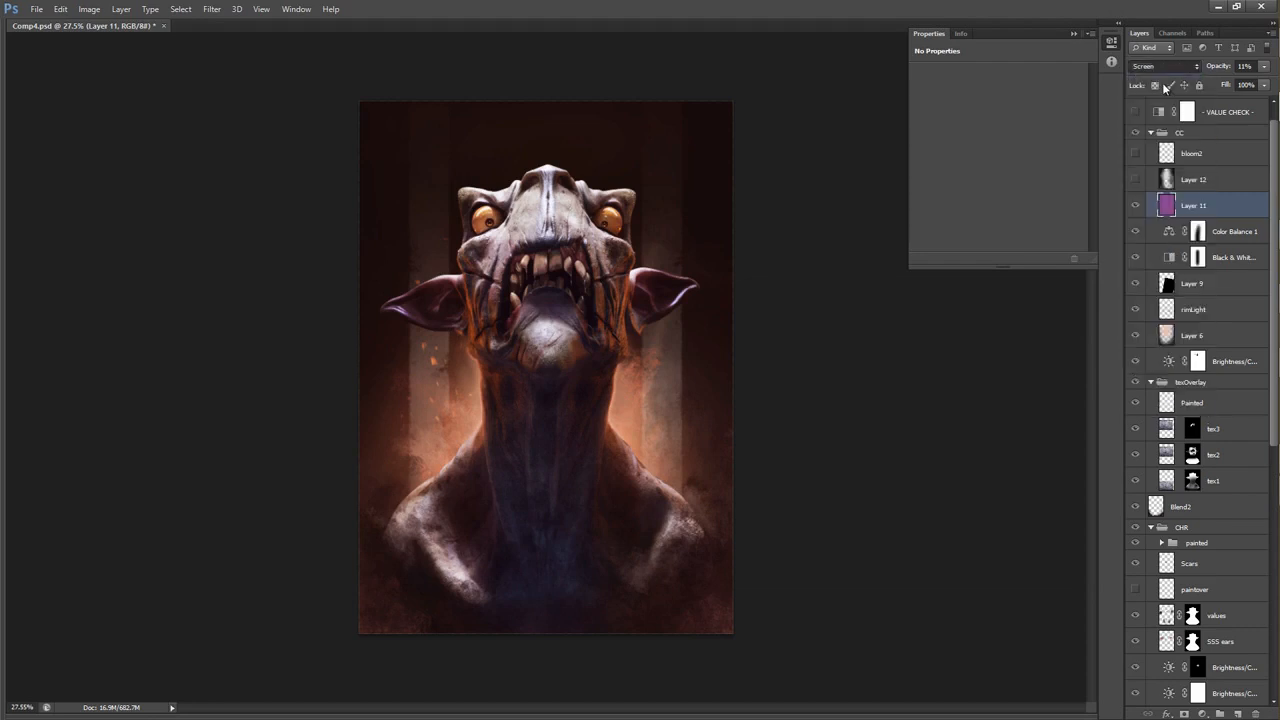
left_click_drag(1264, 67, 1277, 18)
key("Return")
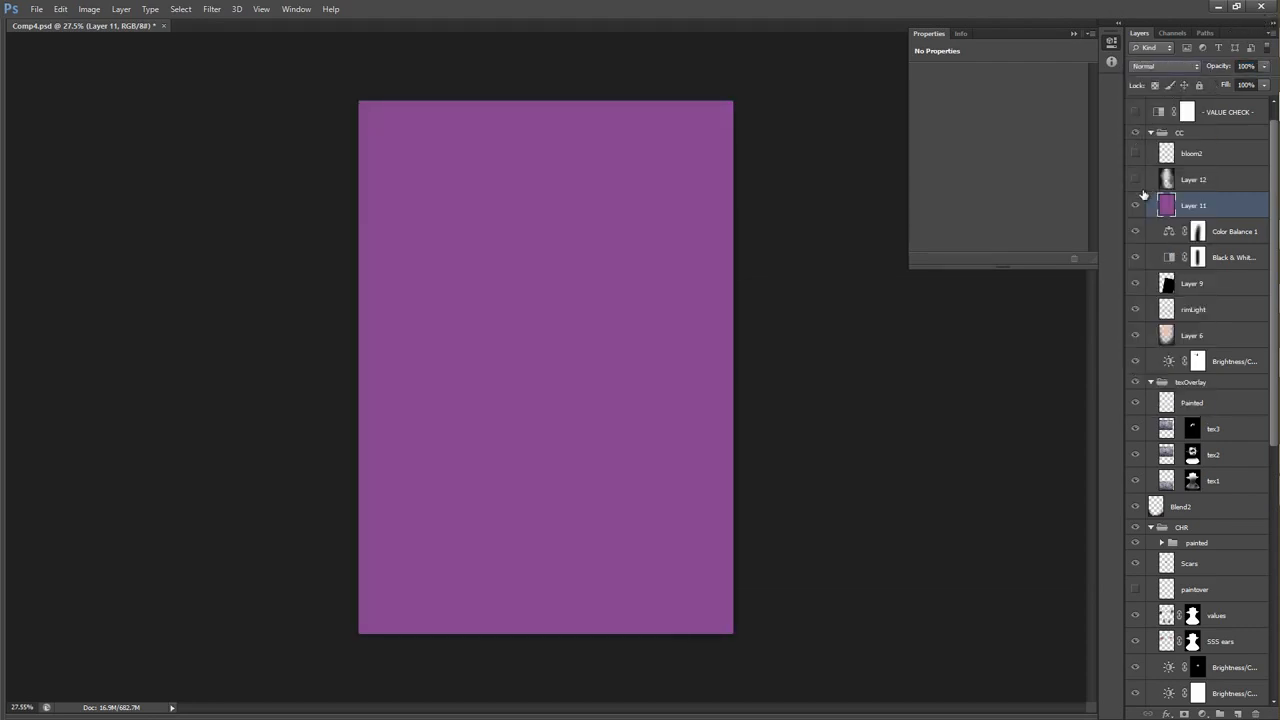
Change Layer 11's blending mode to Screen and raise its opacity to 100%.
left_click(1163, 73)
left_click(968, 194)
key("ctrl+z")
left_click(1172, 67)
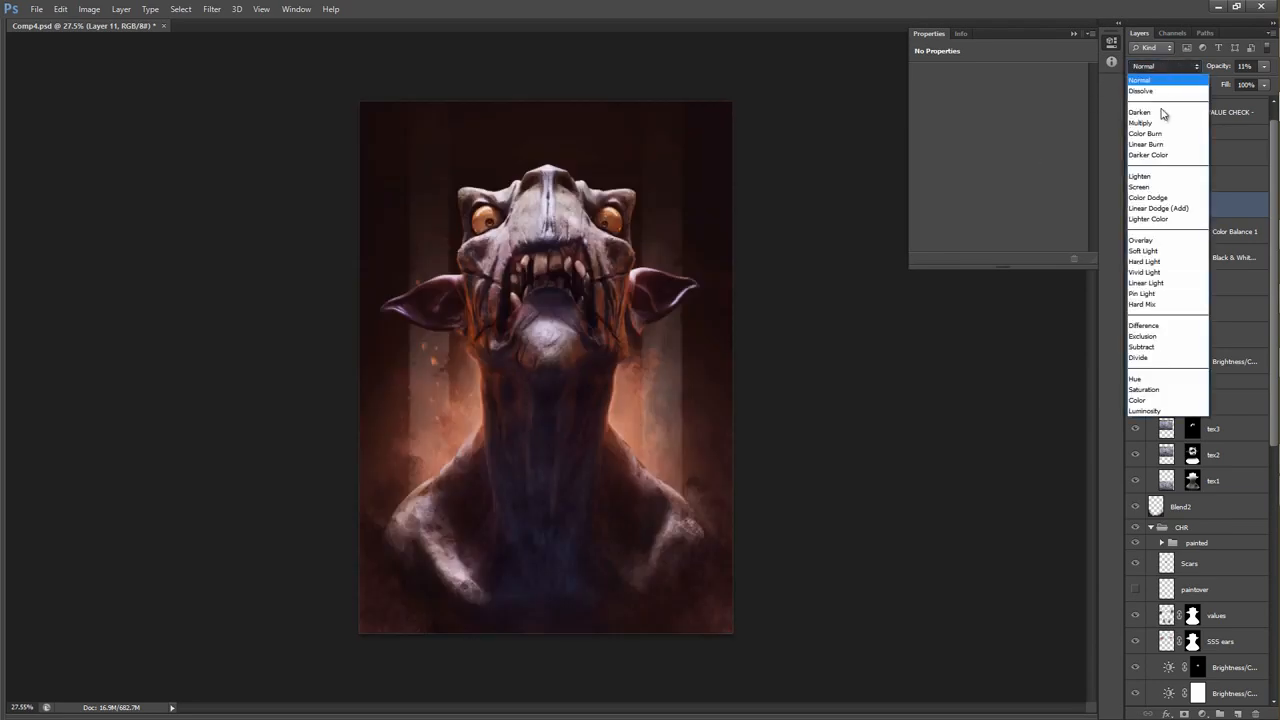
left_click(1146, 187)
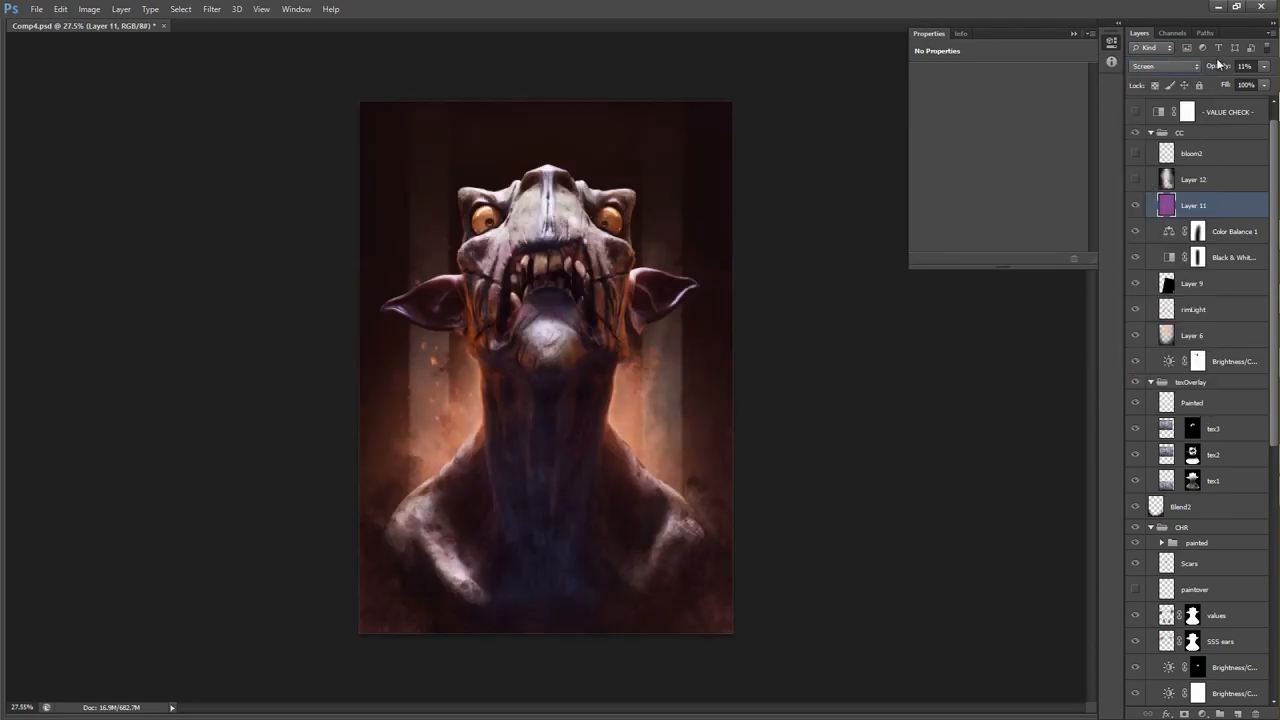
left_click_drag(1217, 66, 1274, 62)
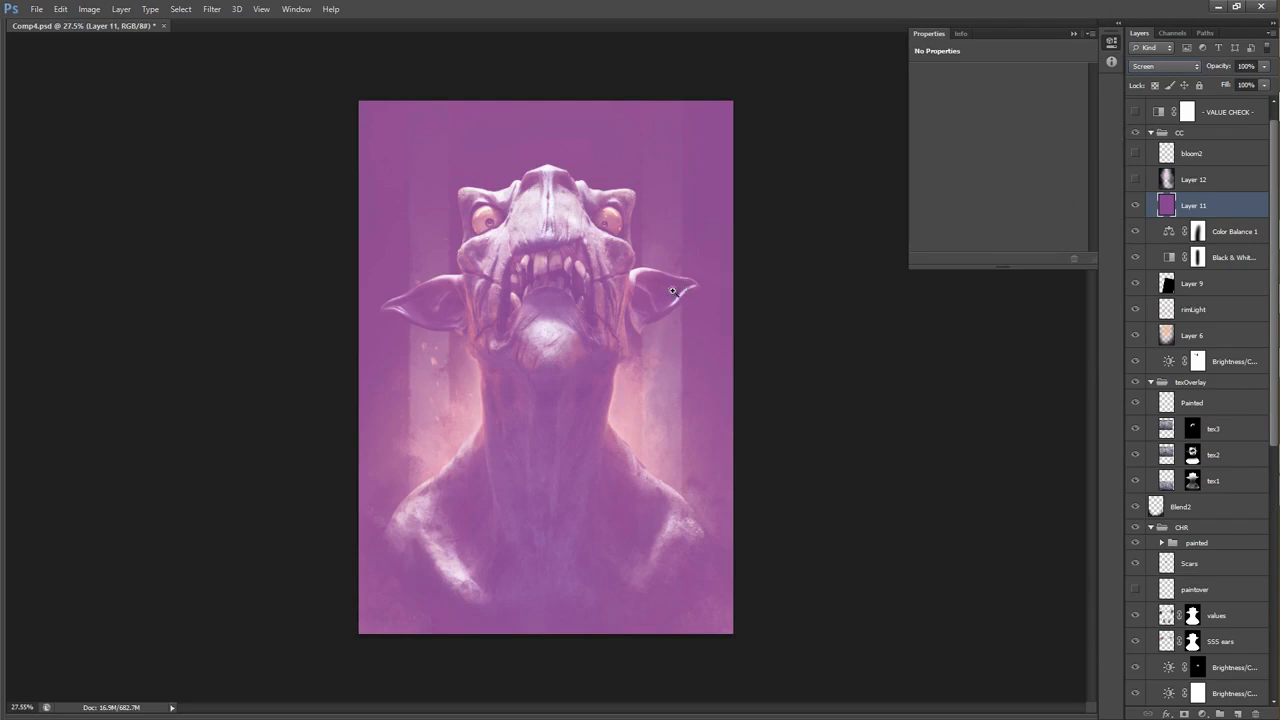
Lower the opacity of the purple Layer 11 to 14%.
left_click(624, 288, "alt")
left_click(624, 287, "ctrl")
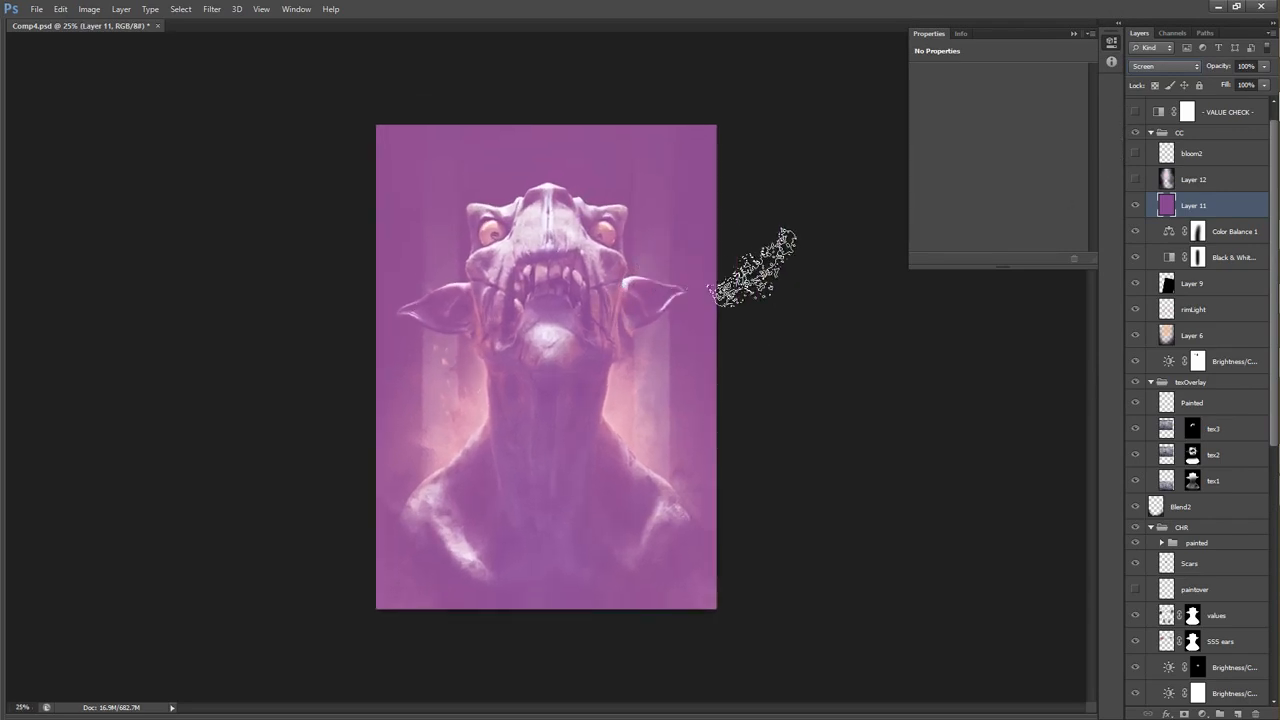
left_click_drag(1218, 66, 1160, 64)
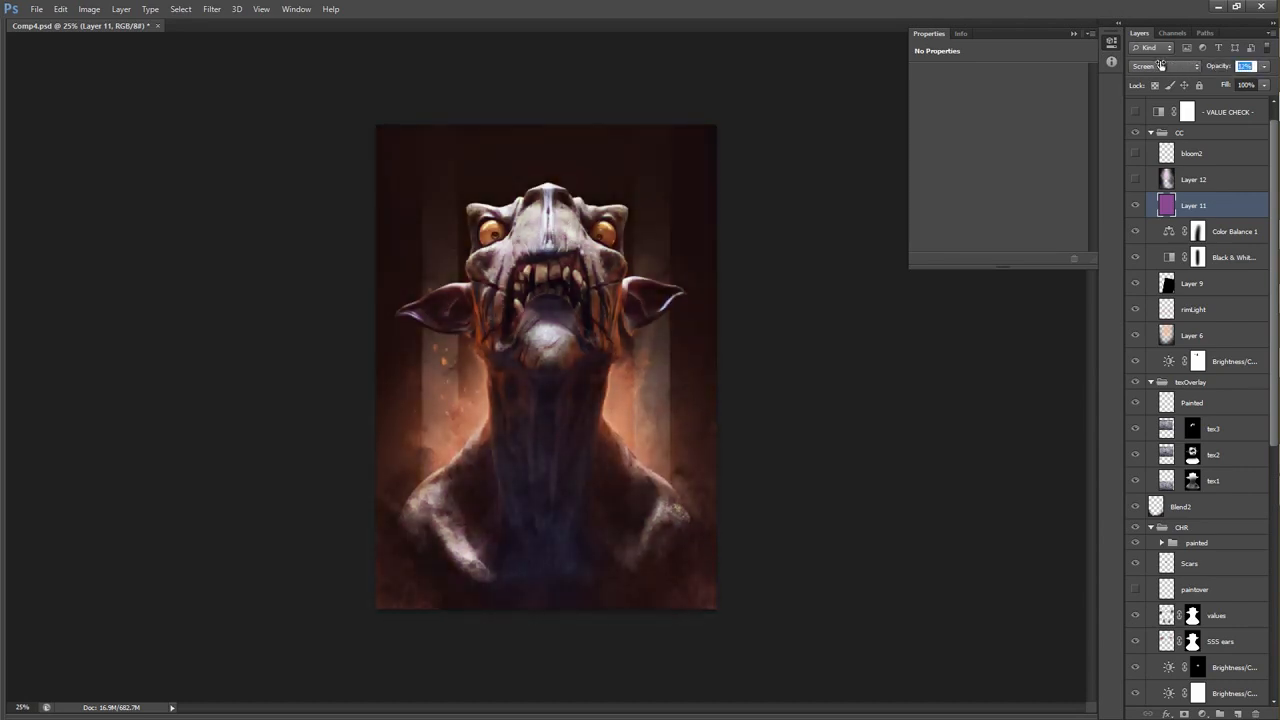
left_click_drag(1163, 66, 1163, 67)
Check the image through the VALUE CHECK and HIGHLIGHT CHECK adjustments in turn, and preview the bloom2 layer.
scroll(1160, 180, "up", 1)
left_click(1135, 135)
left_click(1134, 110)
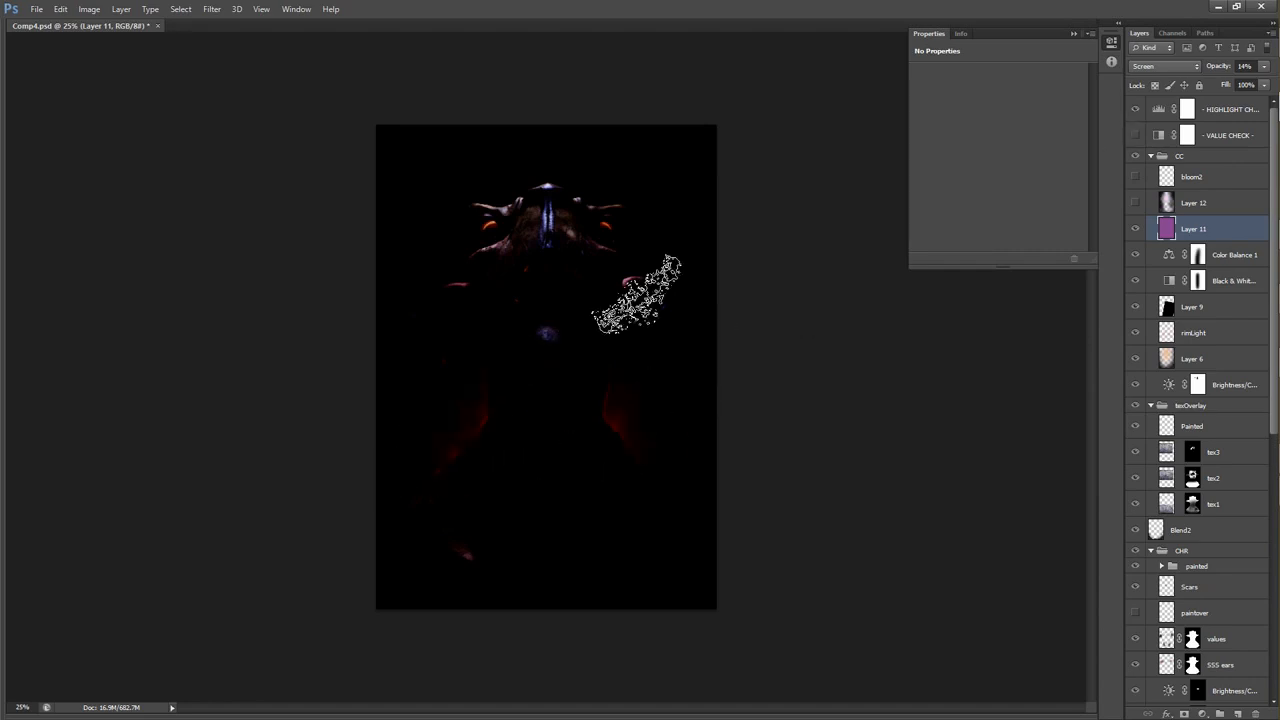
left_click(1134, 110)
left_click(1133, 181)
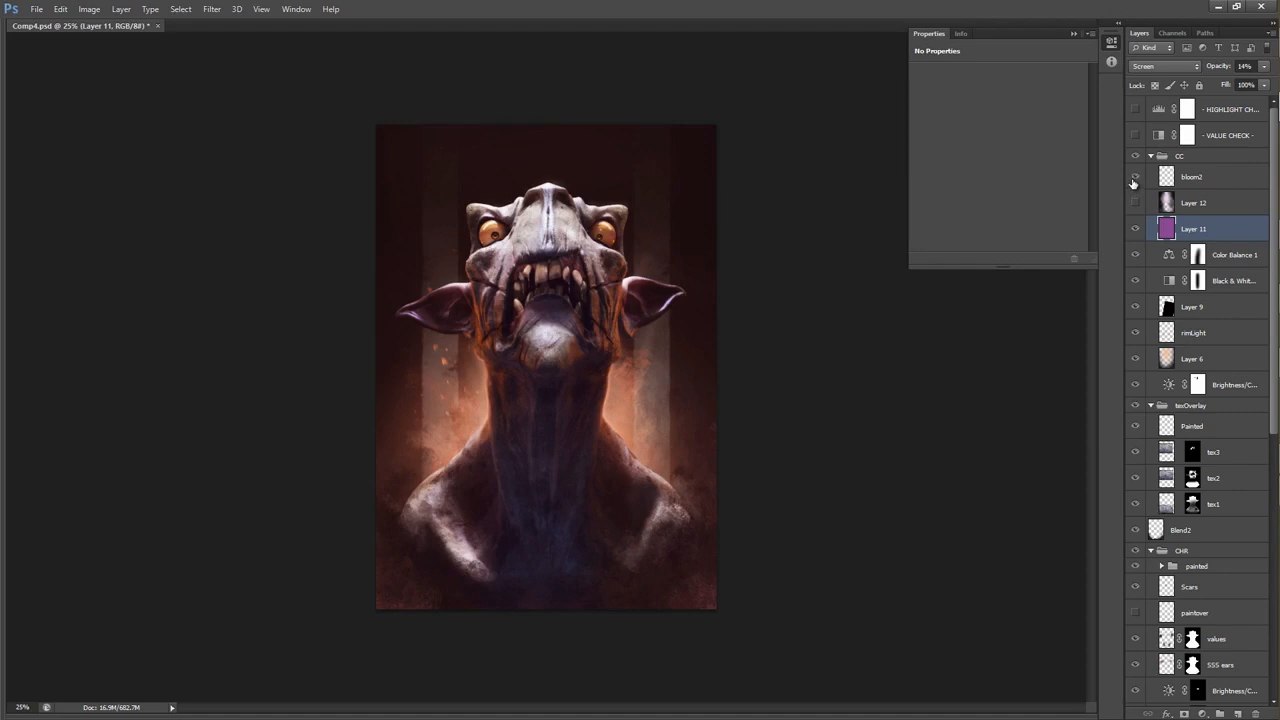
Show and select Layer 12, and set it to Normal blending at 100% opacity.
left_click(1135, 204)
left_click(1204, 198)
left_click(1165, 66)
left_click(1168, 82)
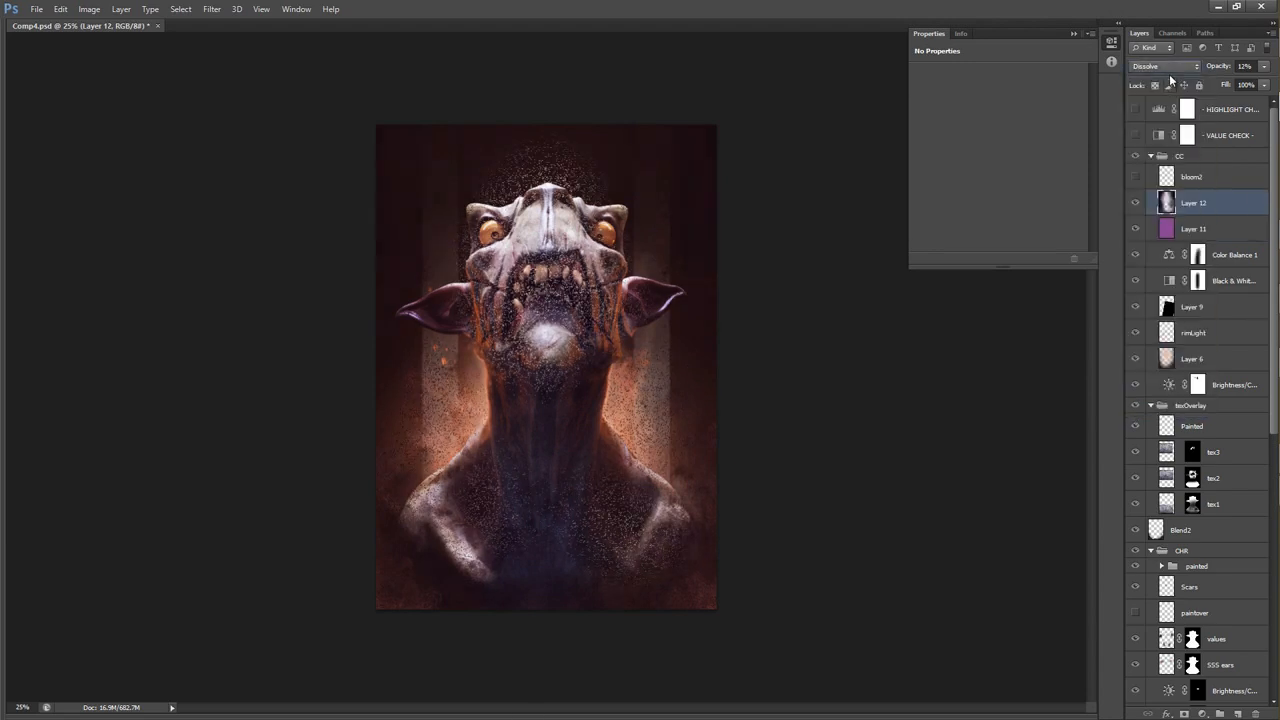
left_click(1170, 69)
left_click(1172, 79)
left_click_drag(1221, 68, 1275, 31)
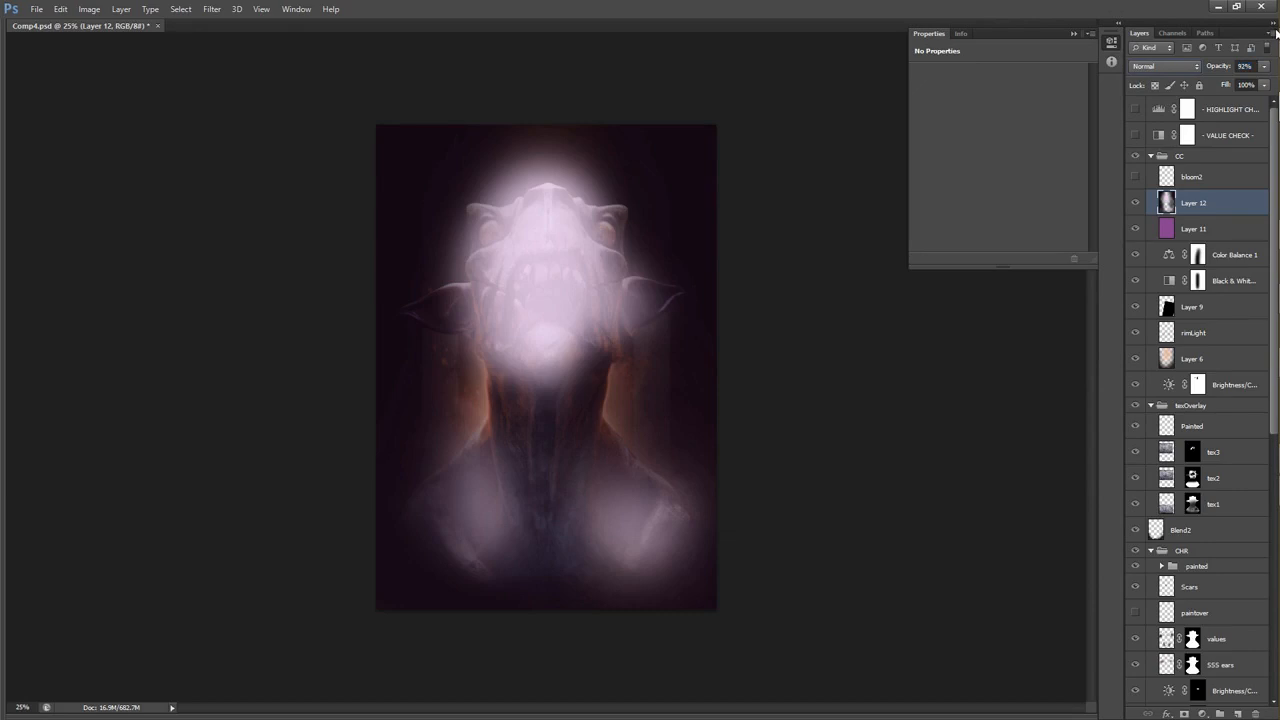
left_click_drag(1209, 68, 1247, 71)
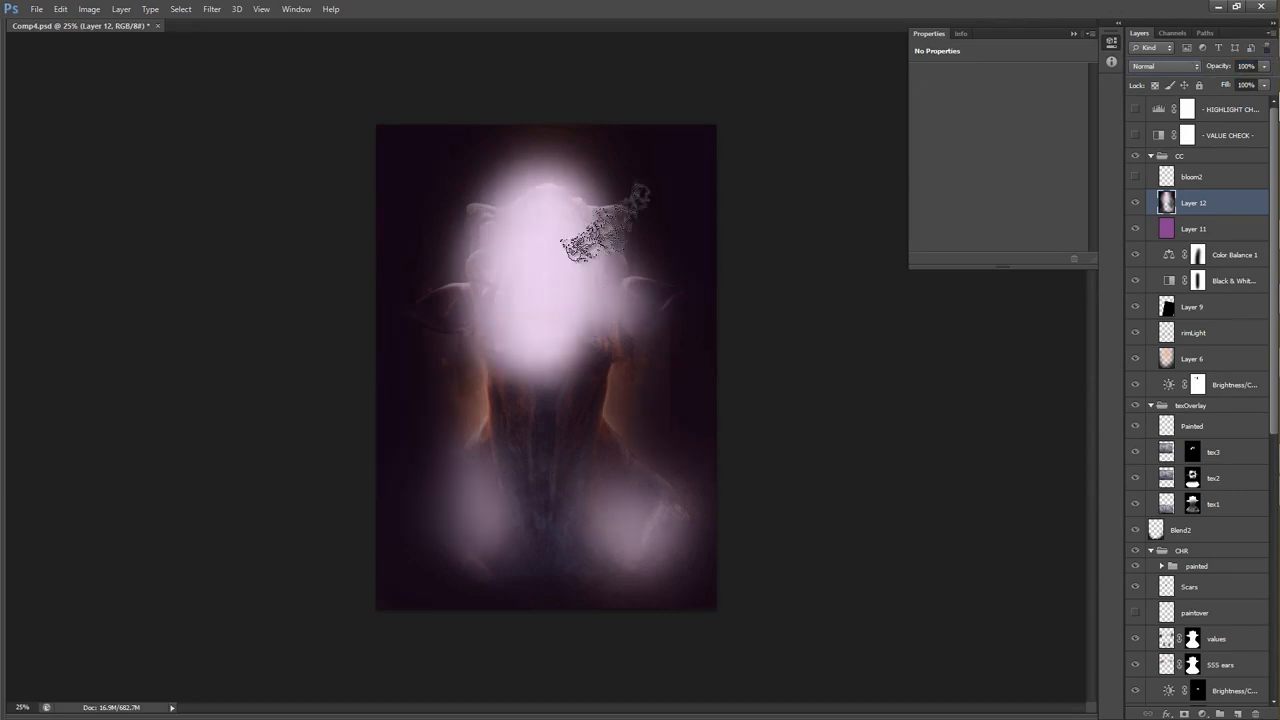
Set Layer 12 to Soft Light at 16% opacity and compare the image with and without it.
left_click(1165, 66)
left_click(1143, 250)
left_click_drag(1220, 68, 1145, 74)
left_click(1134, 209)
left_click(1134, 209)
left_click(1134, 209)
left_click(1134, 209)
Show the bloom2 layer, inspect its effect on the creature, and reselect Layer 12.
left_click(1138, 183)
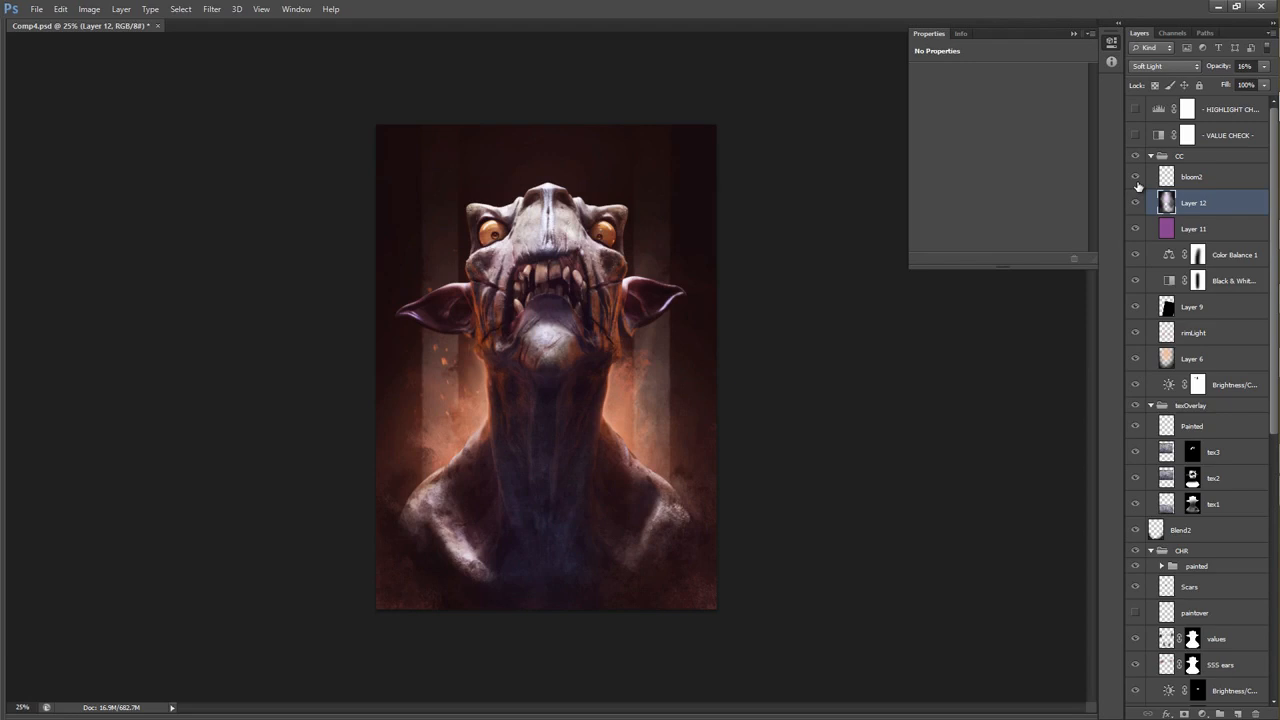
left_click(1195, 177)
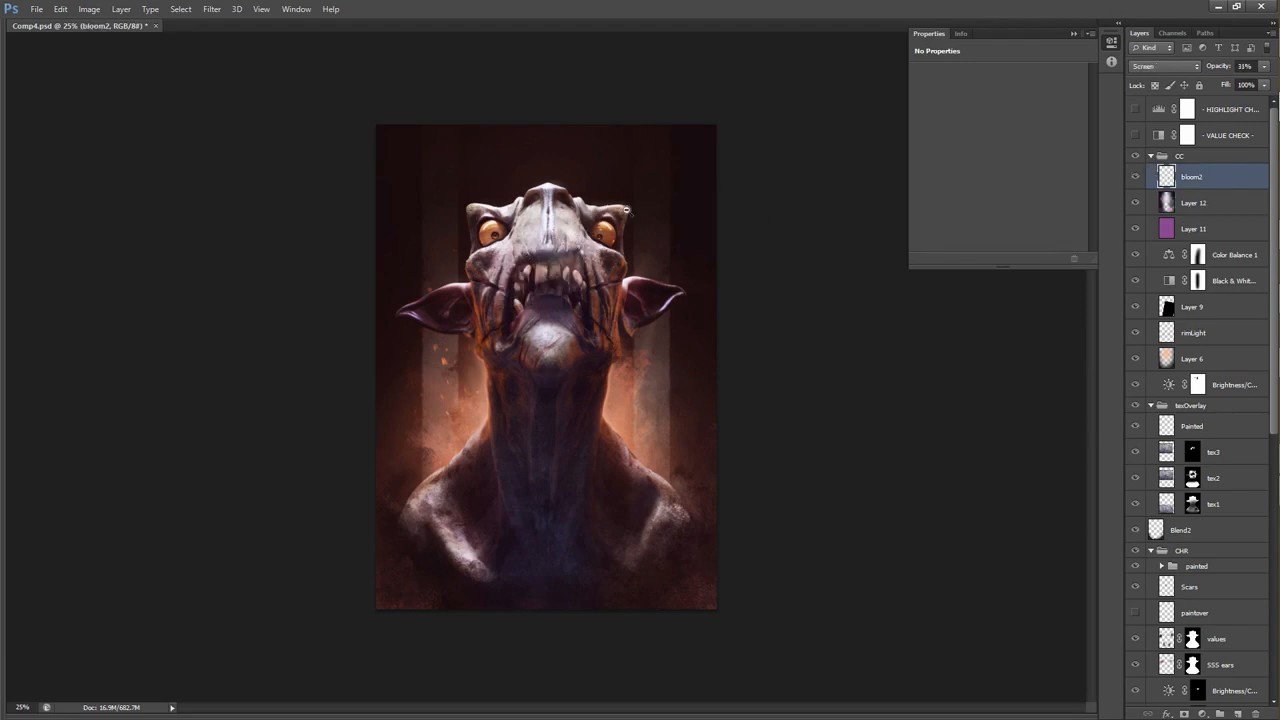
key("ctrl+plus")
key("alt+bracketleft")
key("v")
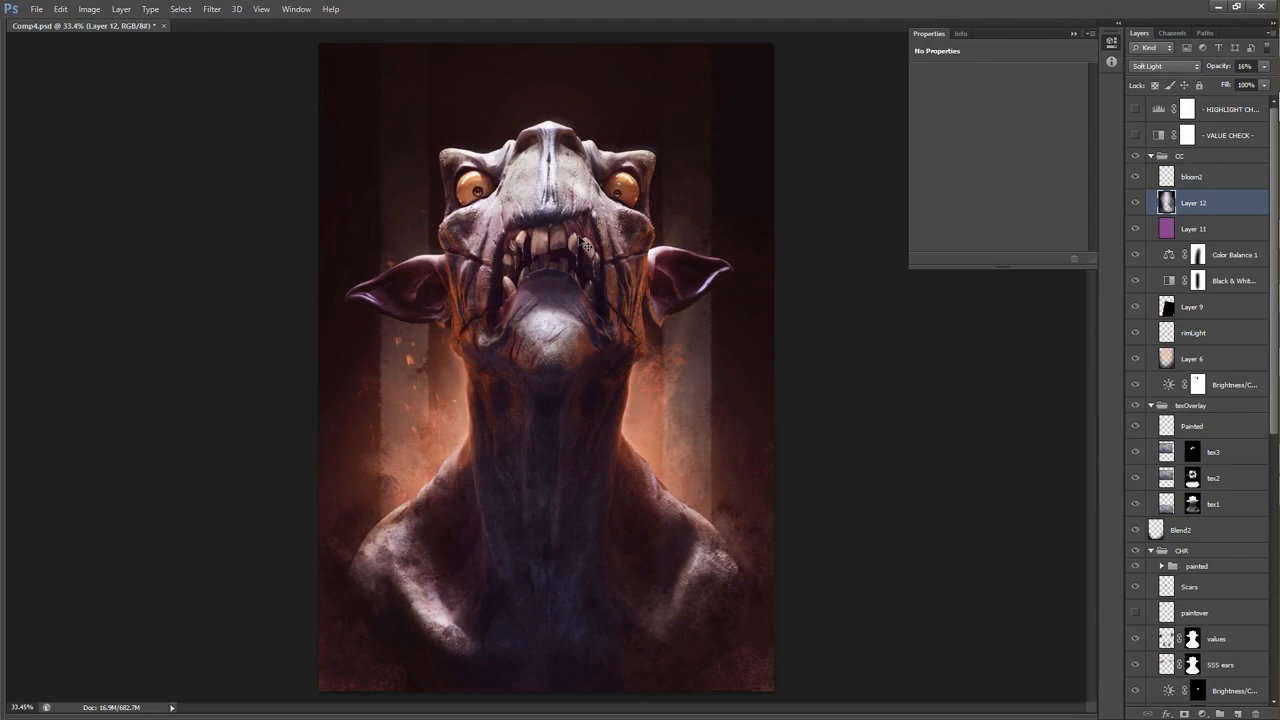
Resize the image to 800 pixels wide with constrained proportions.
key("ctrl+alt+i")
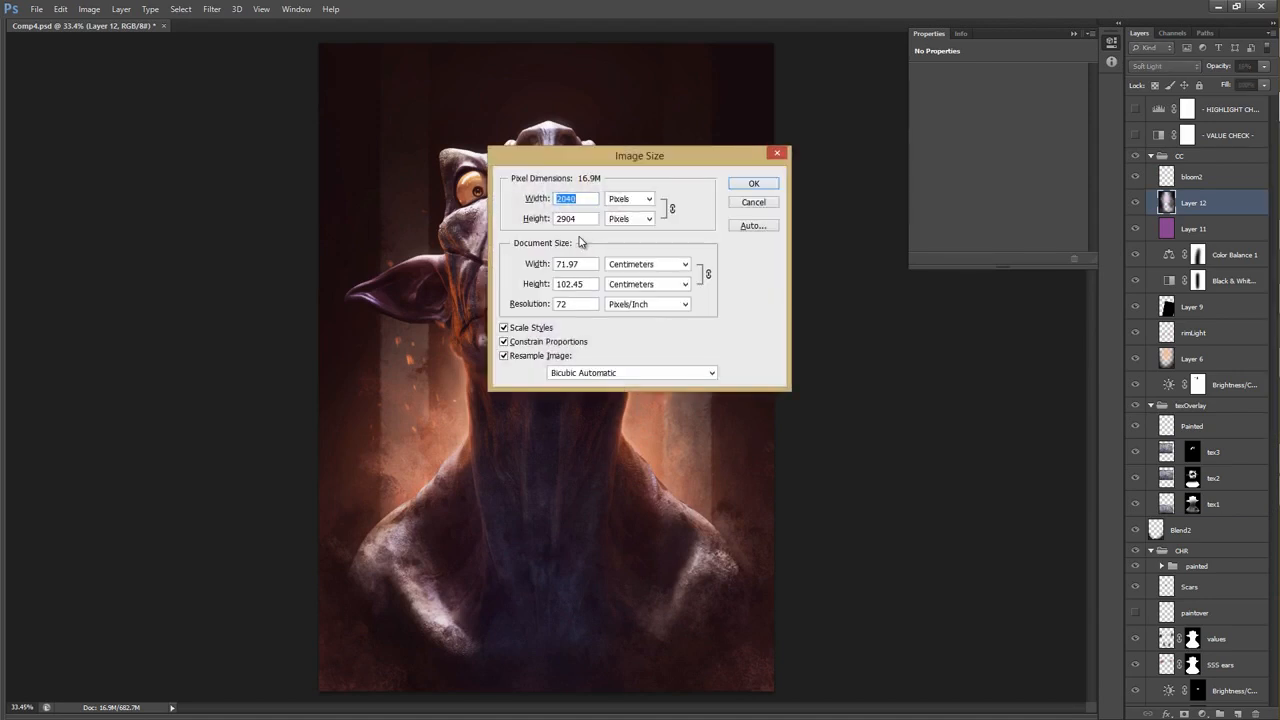
type("800")
key("Escape")
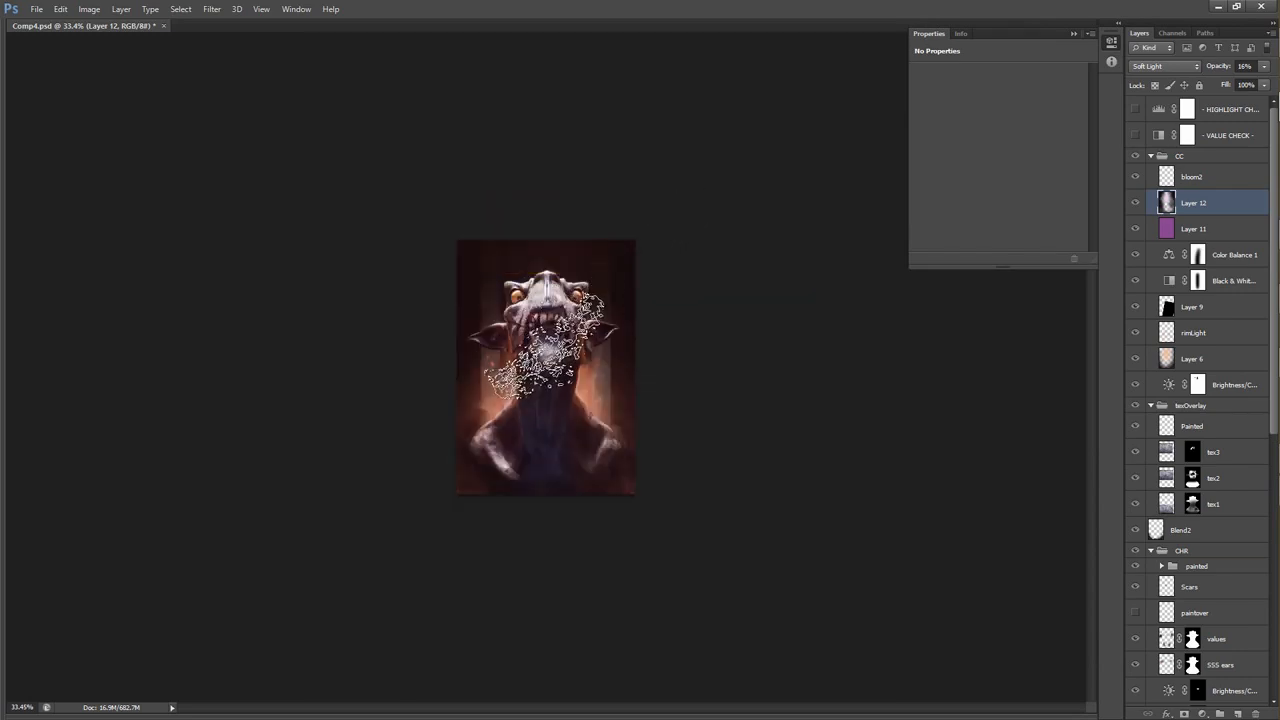
left_click_drag(591, 316, 650, 270)
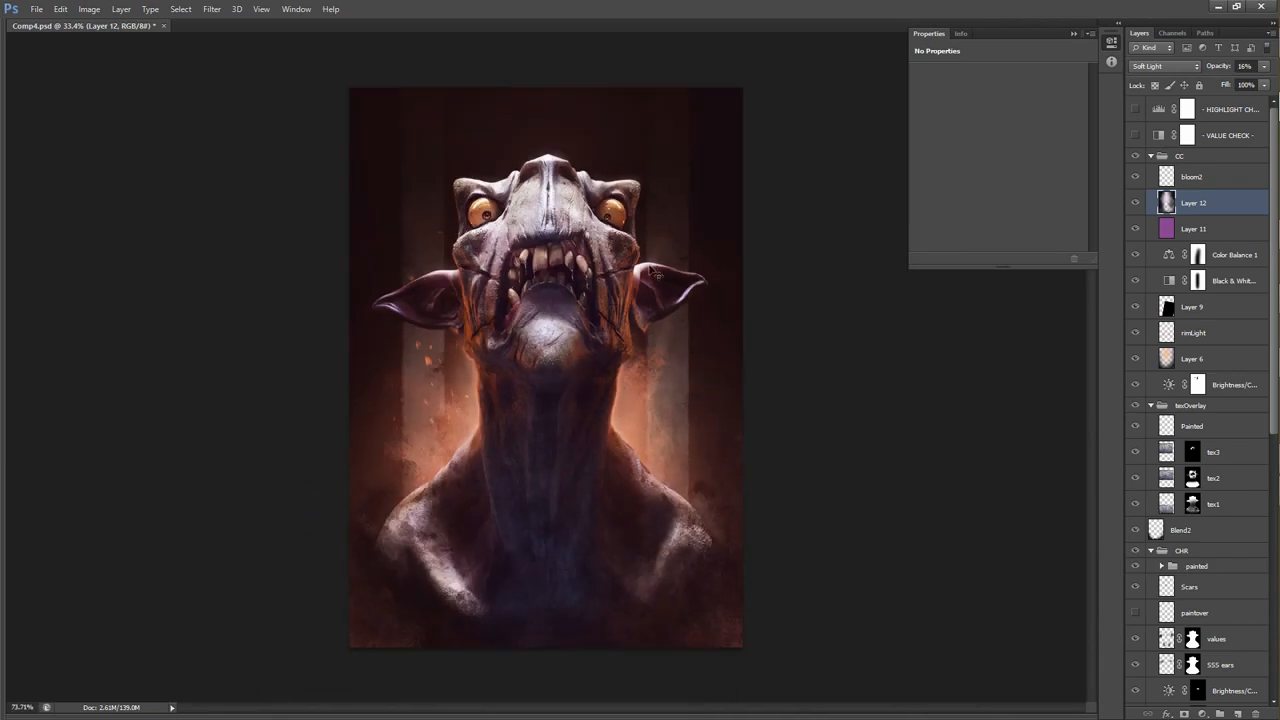
Stamp all visible layers into a new merged layer above bloom2 in the CC group.
key("shift+alt+s")
key("ctrl+alt+shift+e")
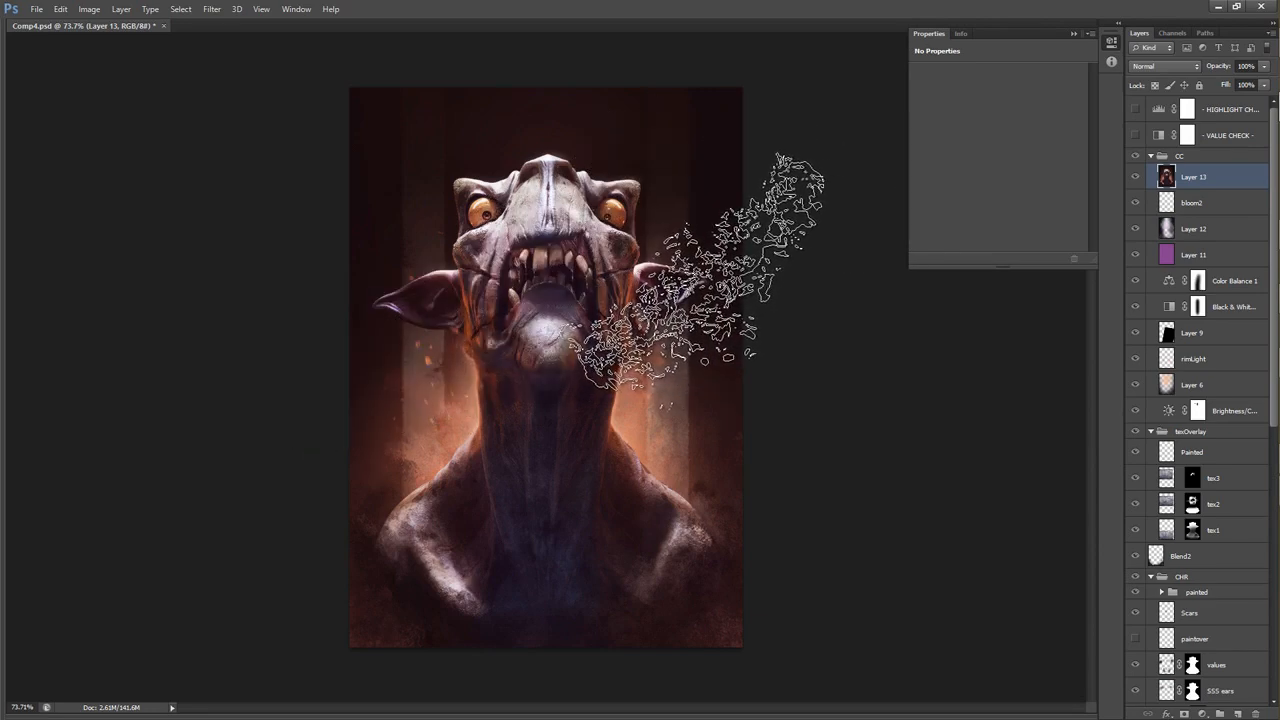
scroll(579, 274, "up", 4)
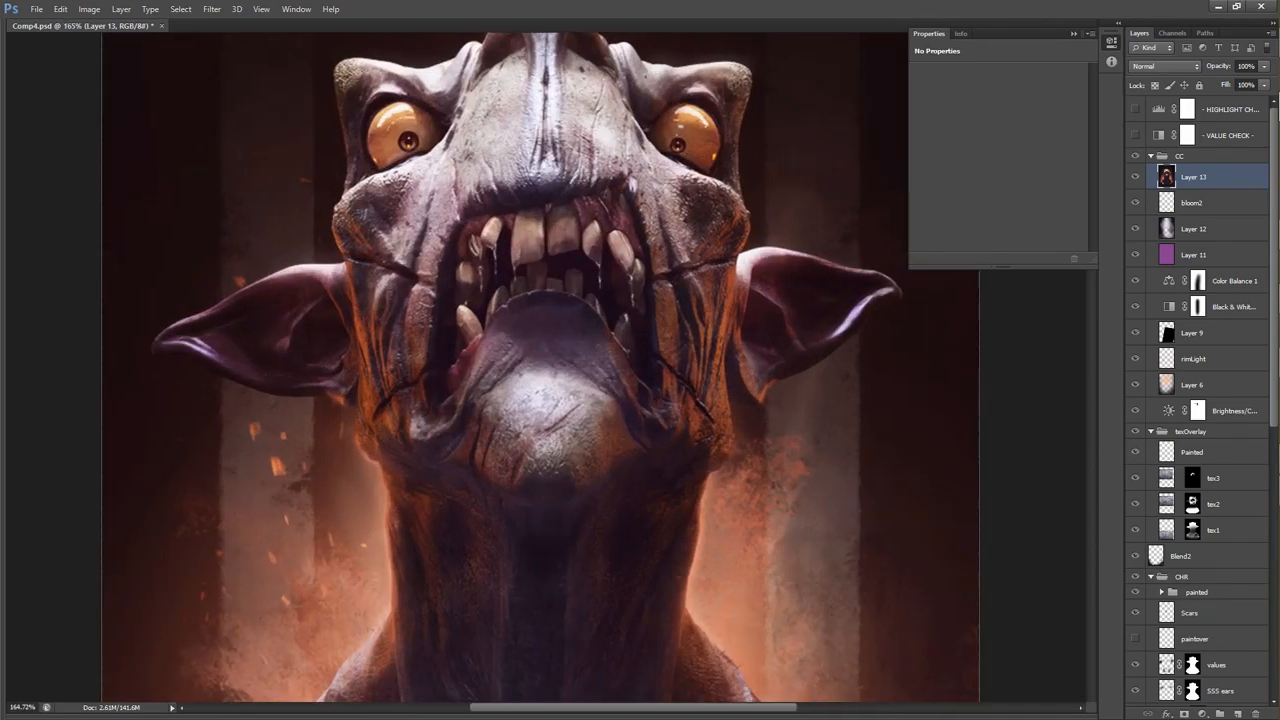
Try Apply Image on the merged layer and undo it.
left_click(85, 11)
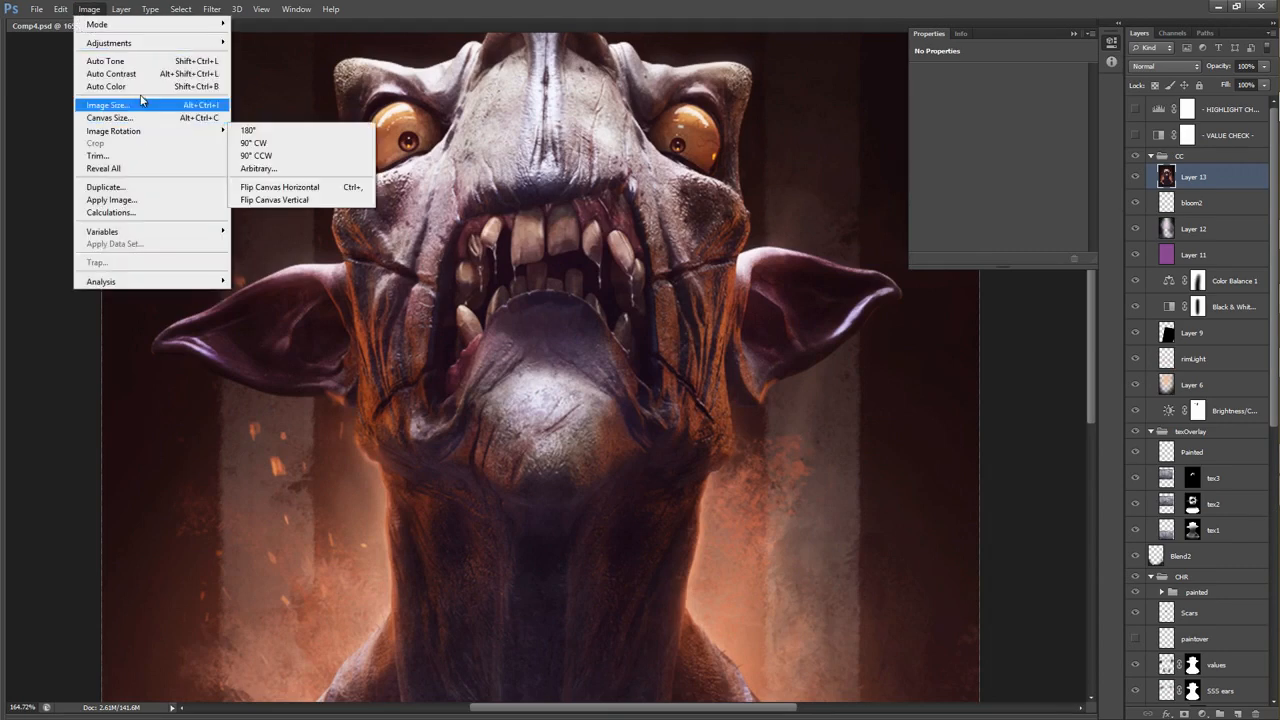
left_click(140, 199)
key("Return")
left_click_drag(130, 196, 72, 178)
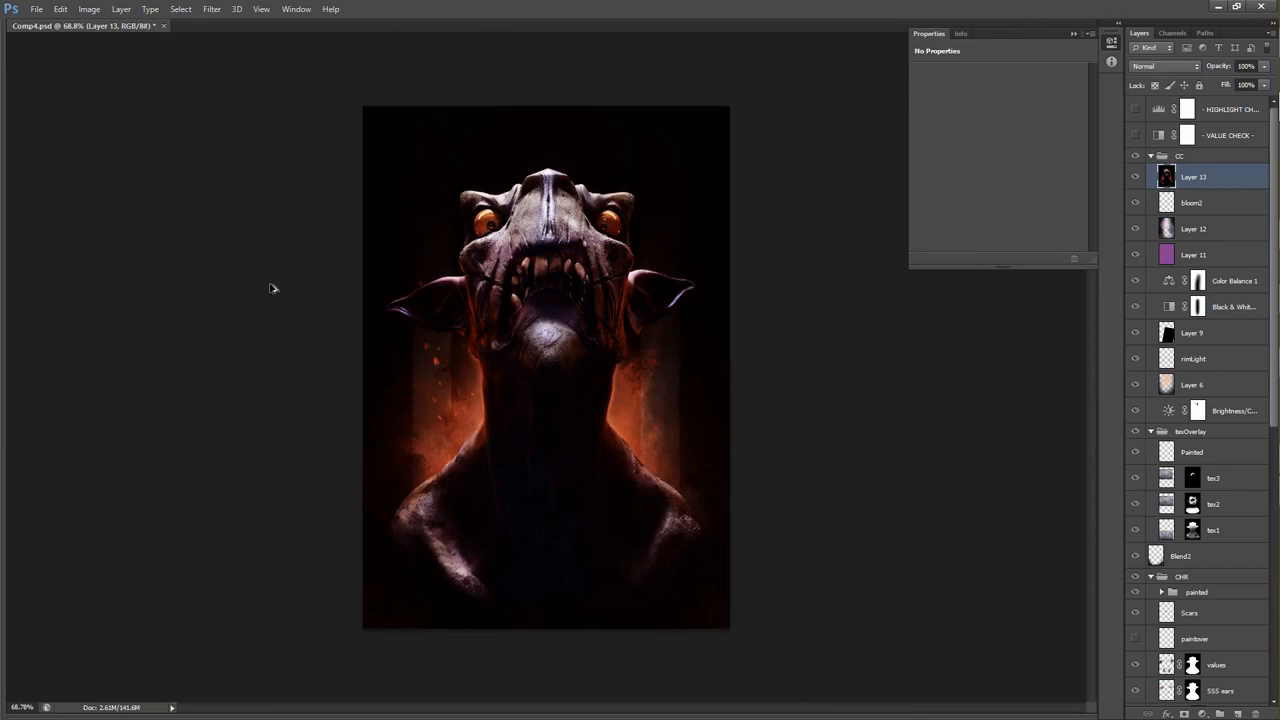
key("ctrl+z")
Sharpen the merged layer with Unsharp Mask at 50% amount, 1.0 pixel radius and threshold 0.
left_click_drag(510, 266, 600, 266)
left_click(212, 9)
mouse_move(225, 206)
left_click(165, 258)
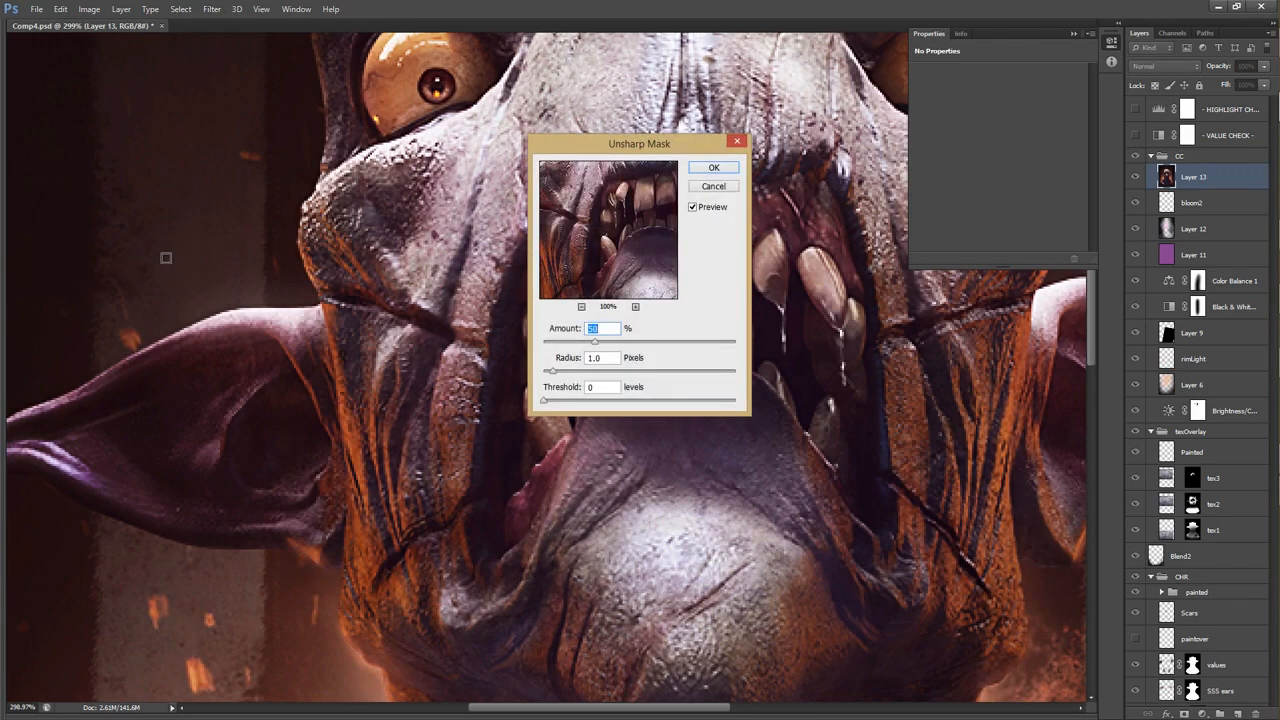
key("Return")
left_click_drag(538, 213, 474, 279)
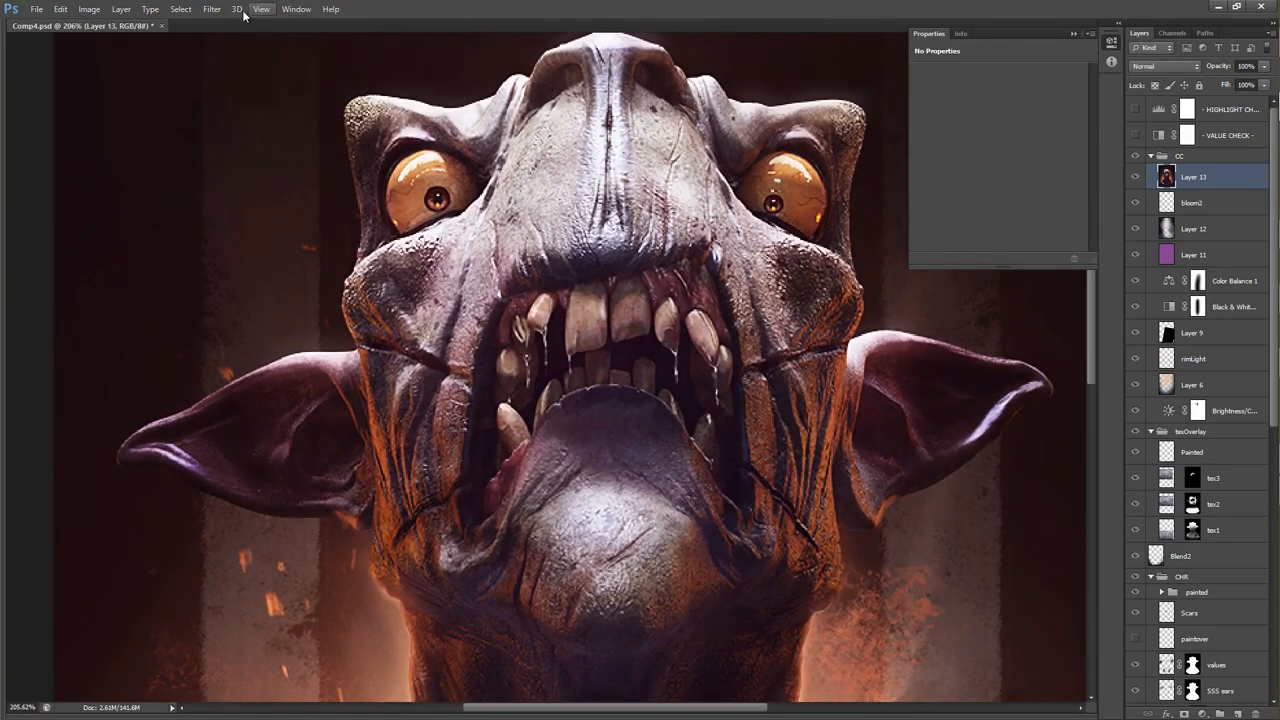
left_click(213, 9)
mouse_move(238, 171)
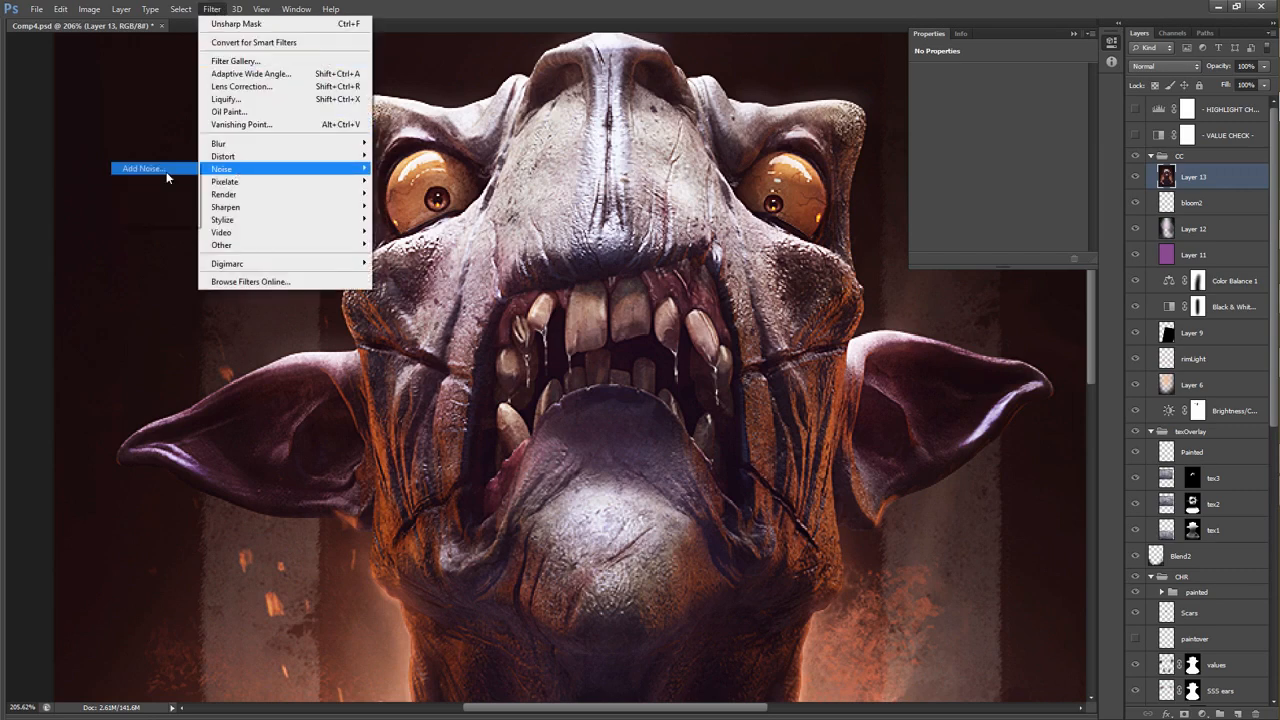
left_click(166, 171)
key("Escape")
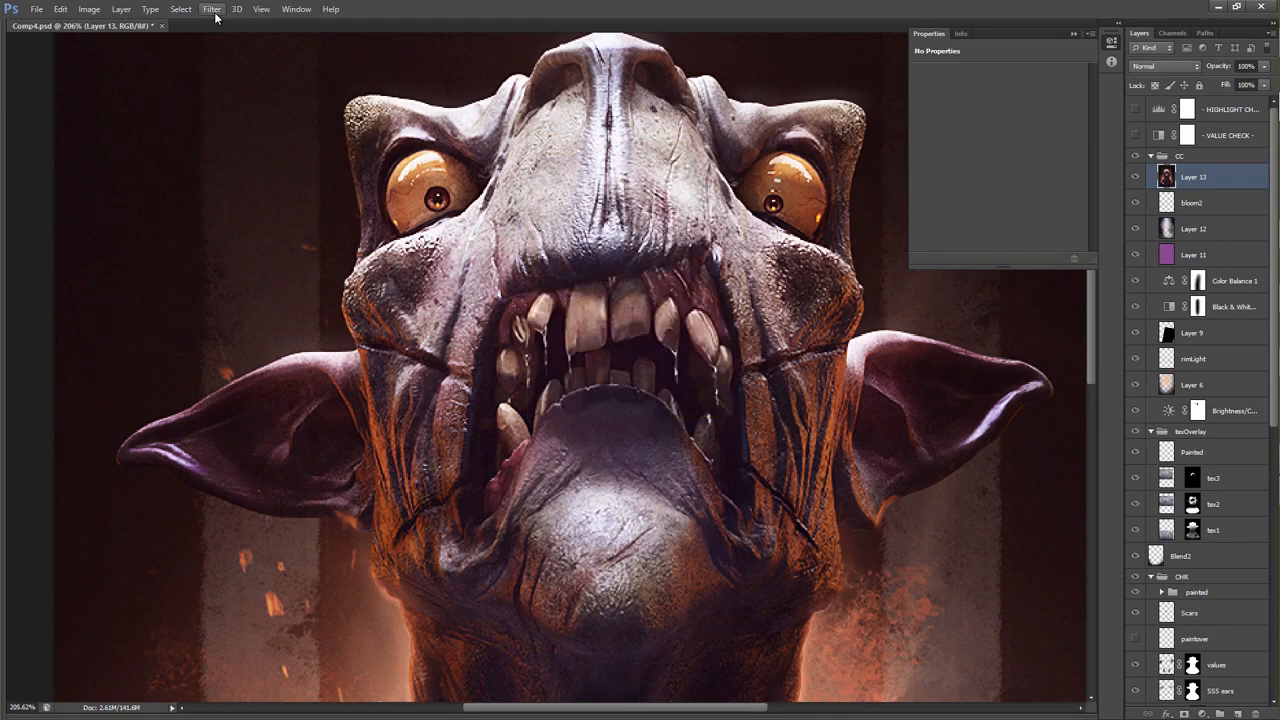
Add 2% uniform noise to the merged layer with Monochromatic off.
left_click(212, 9)
mouse_move(250, 178)
left_click(170, 169)
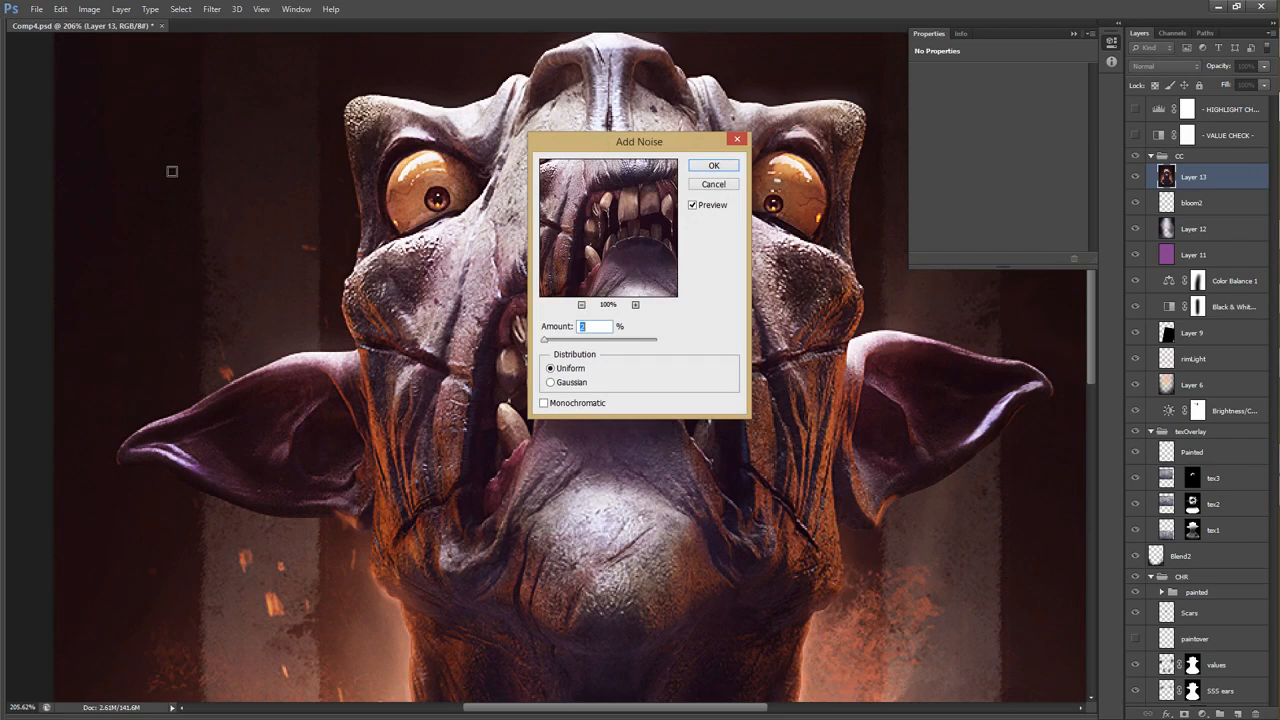
key("Return")
scroll(366, 263, "down", 5)
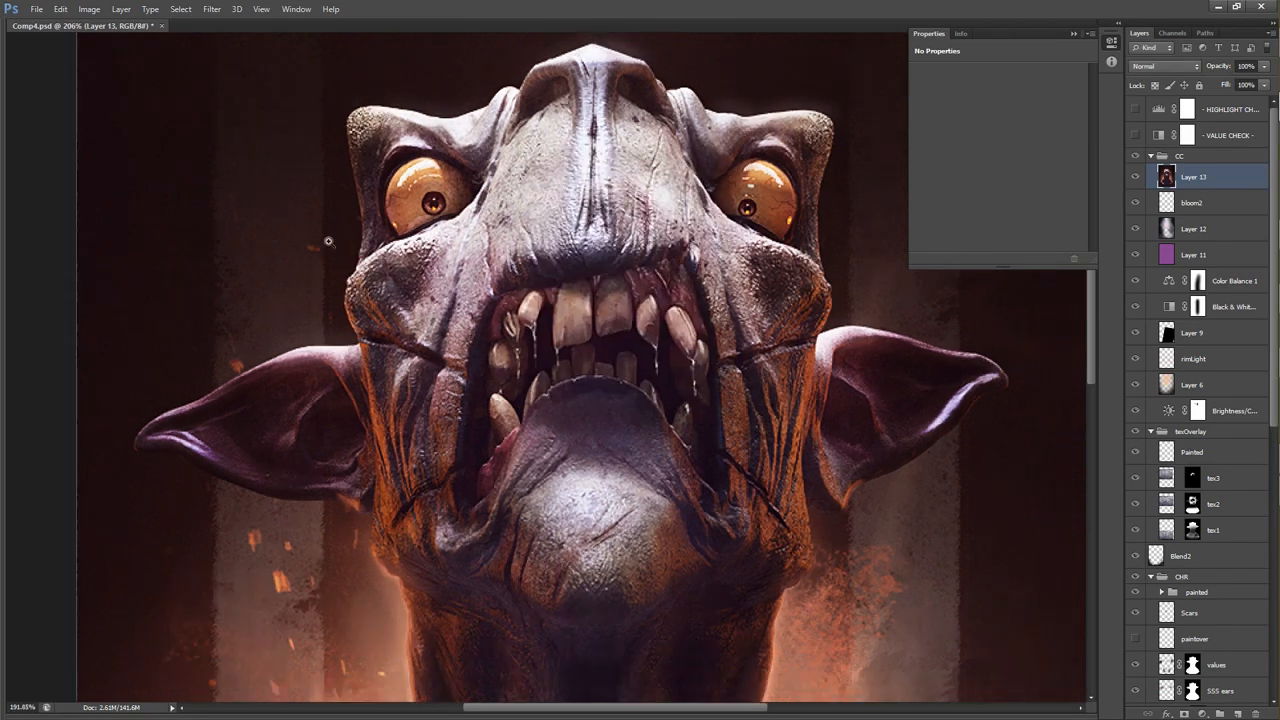
scroll(409, 229, "up", 3)
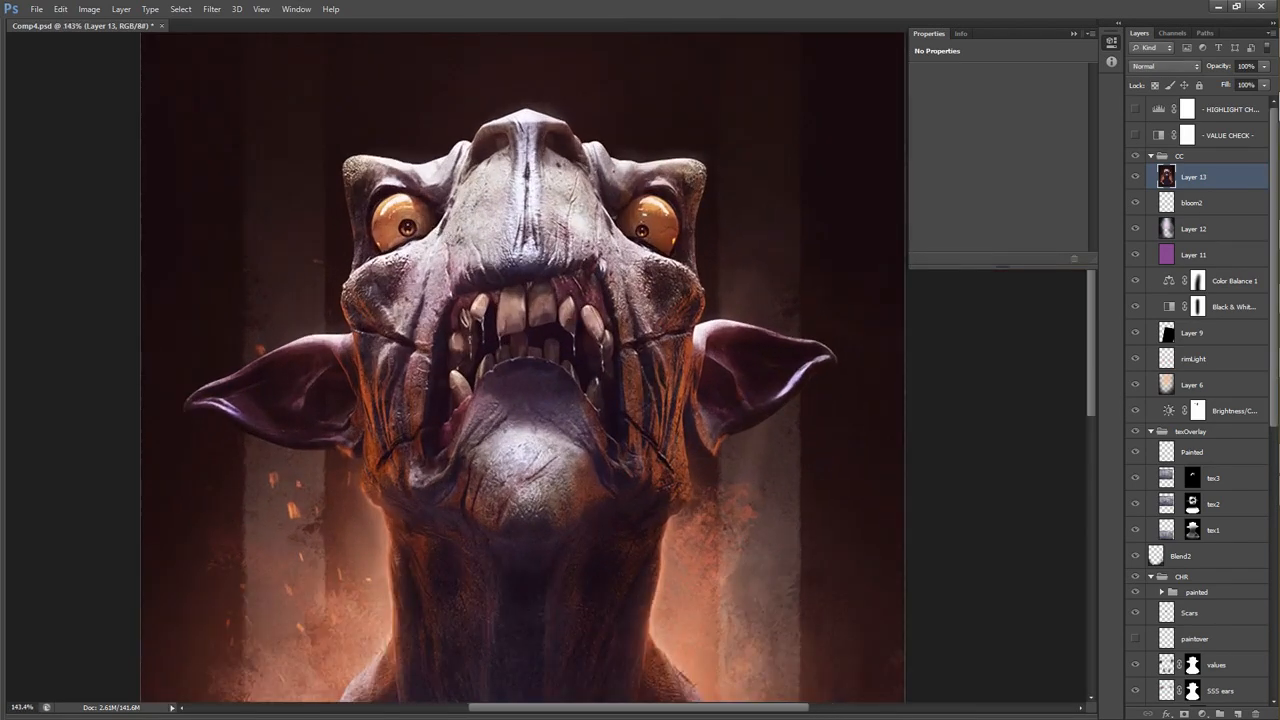
Open the custom Lens Correction settings for the merged layer and magnify the preview to 300% near the creature's eye.
left_click(206, 10)
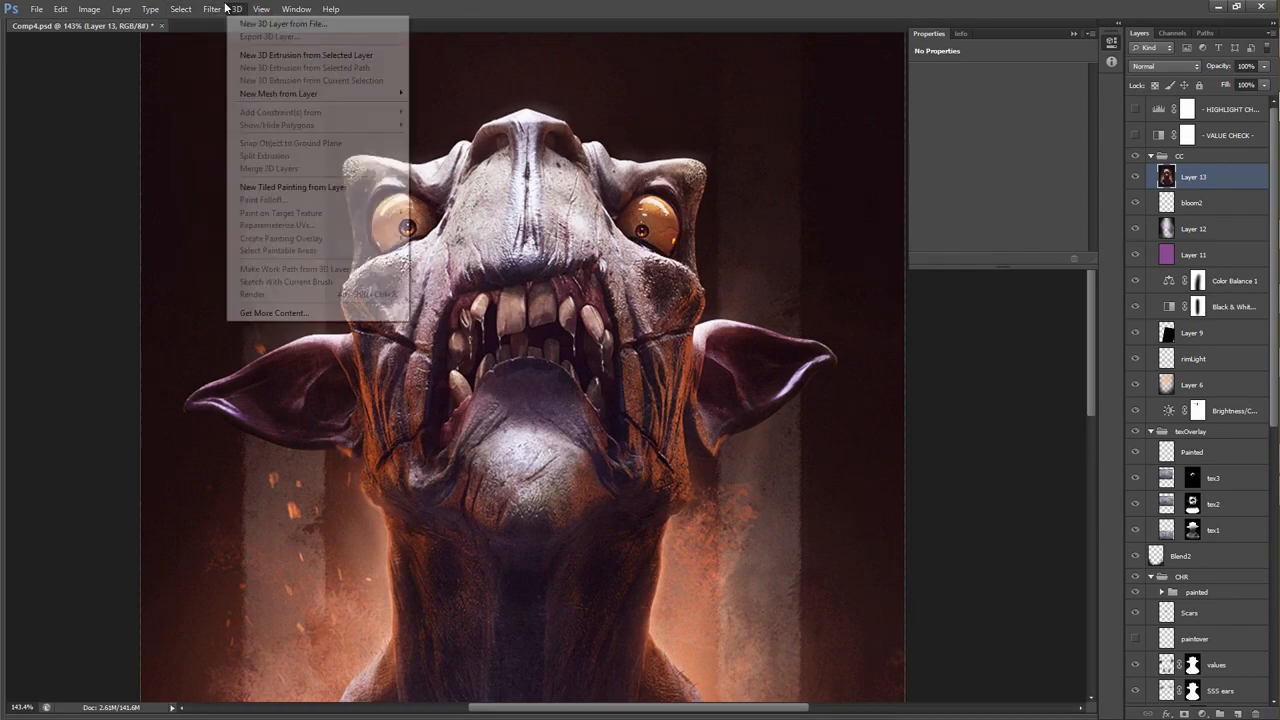
left_click(236, 86)
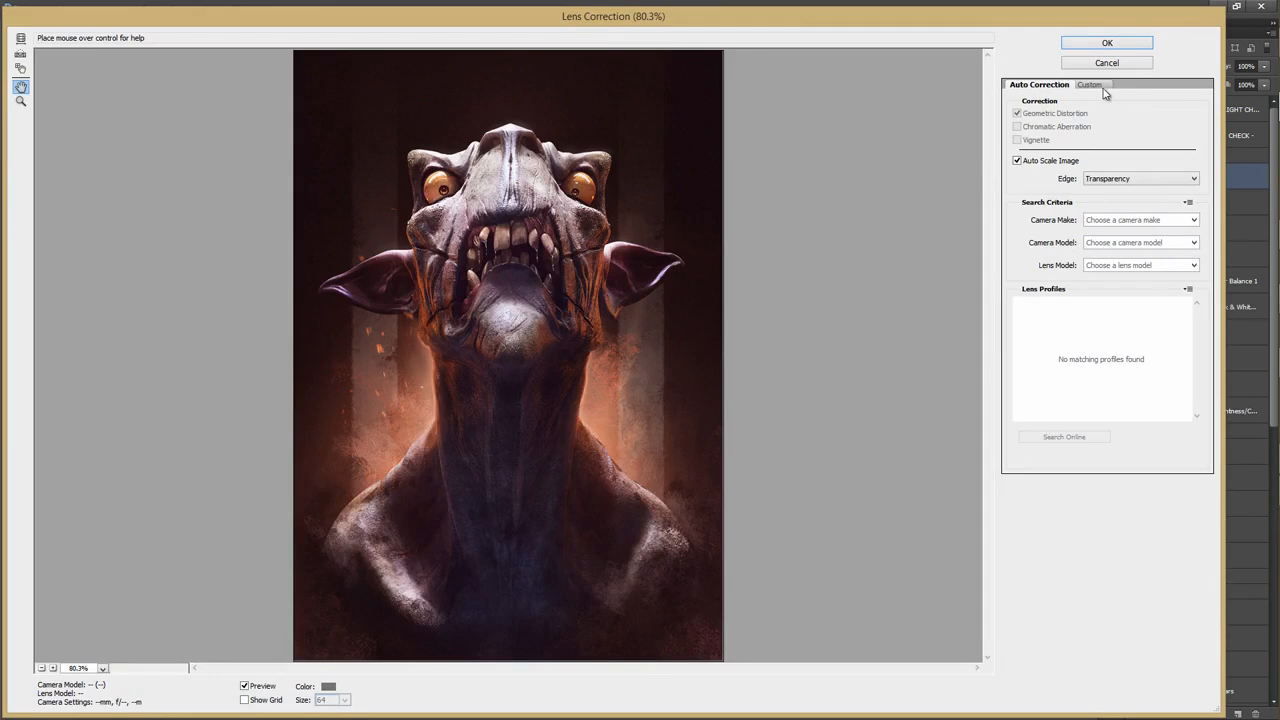
left_click(1088, 86)
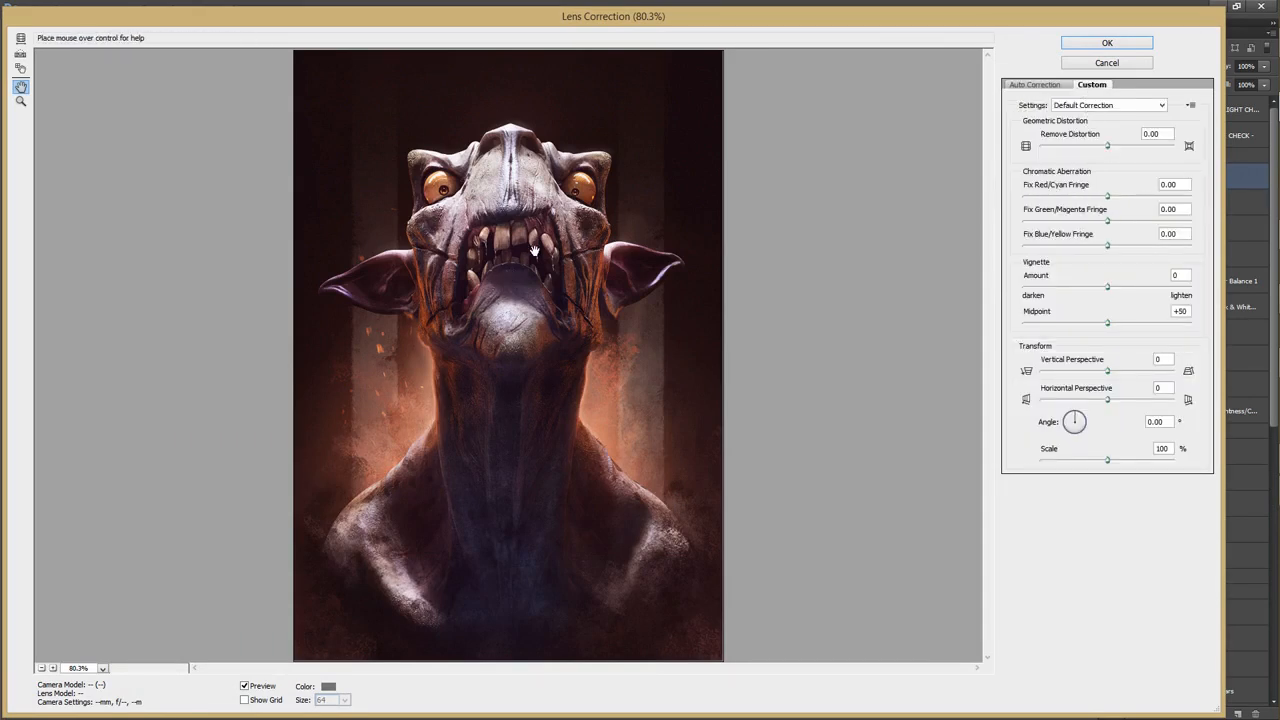
left_click(601, 216)
left_click(649, 212)
left_click(649, 212)
left_click_drag(647, 210, 443, 126)
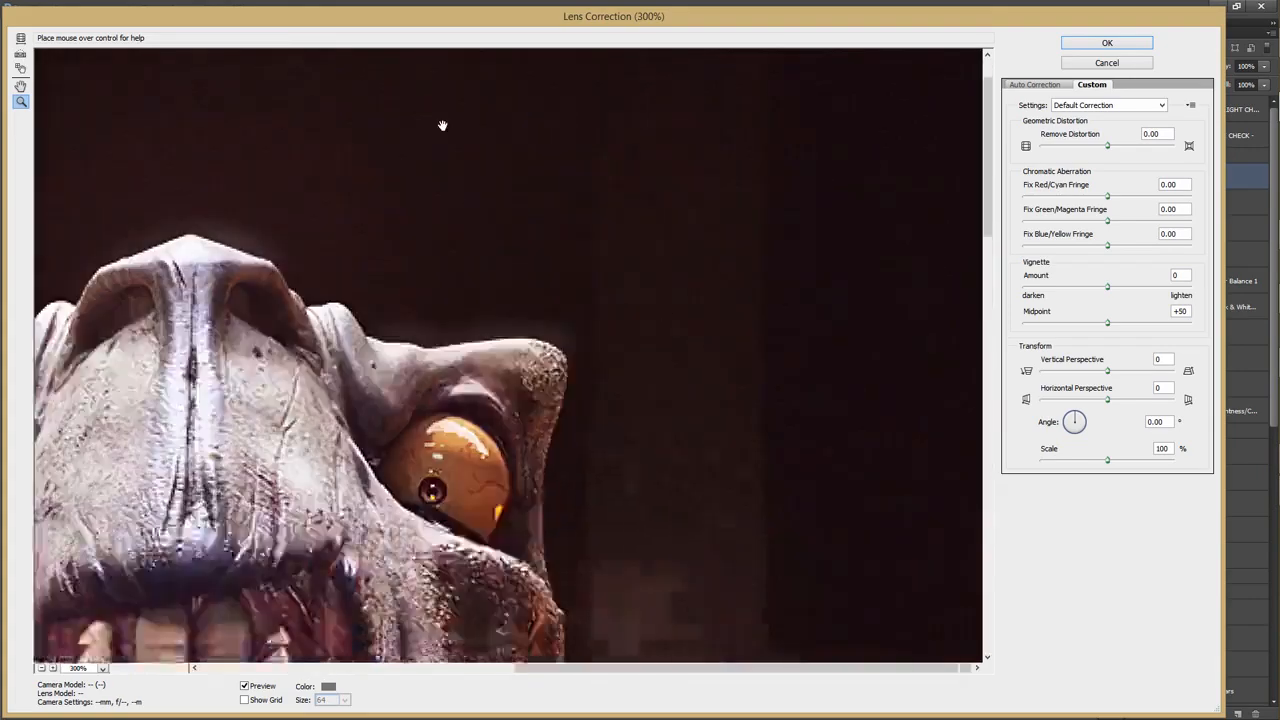
left_click_drag(600, 380, 586, 227)
Set Fix Red/Cyan Fringe to +100 and Fix Green/Magenta Fringe to -100.
left_click_drag(1108, 197, 1202, 196)
left_click_drag(350, 569, 344, 328)
left_click_drag(440, 185, 1086, 158)
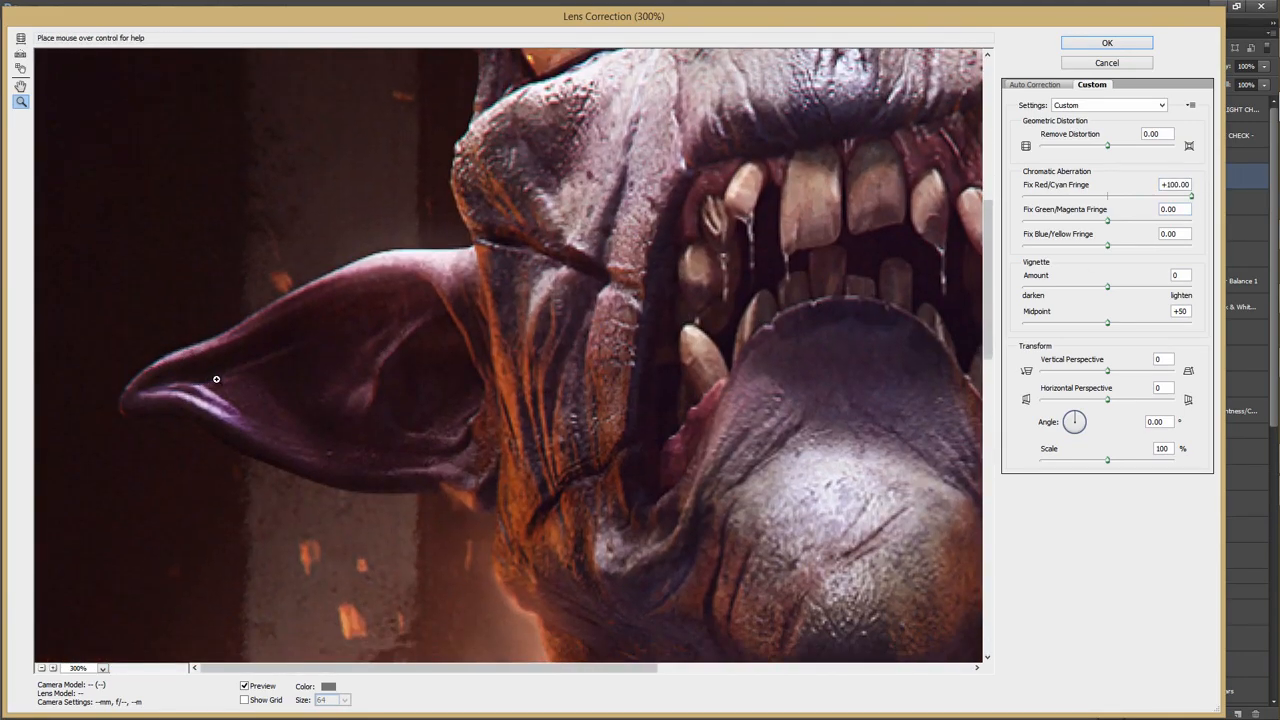
left_click(1108, 222)
left_click_drag(933, 232, 988, 229)
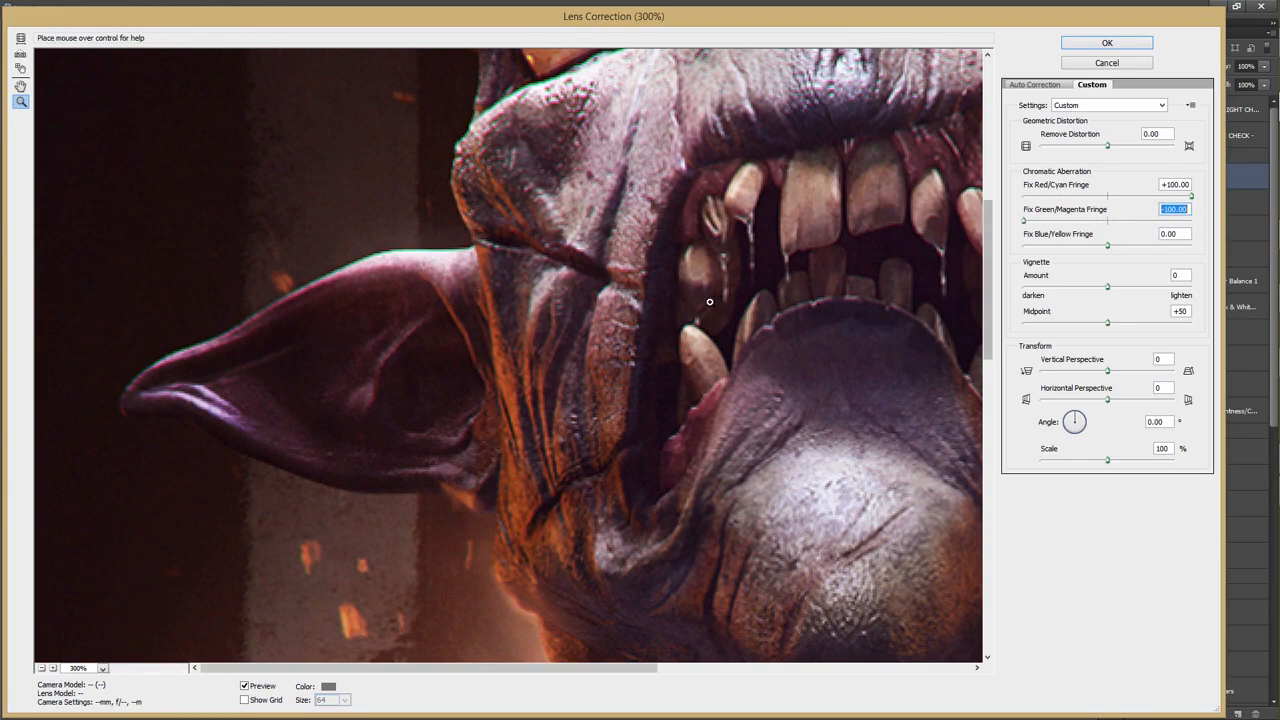
Examine the colour fringing along the creature's eyes, face and ear at different magnifications.
left_click_drag(475, 349, 536, 517)
left_click_drag(568, 340, 566, 338)
left_click(578, 280, "alt")
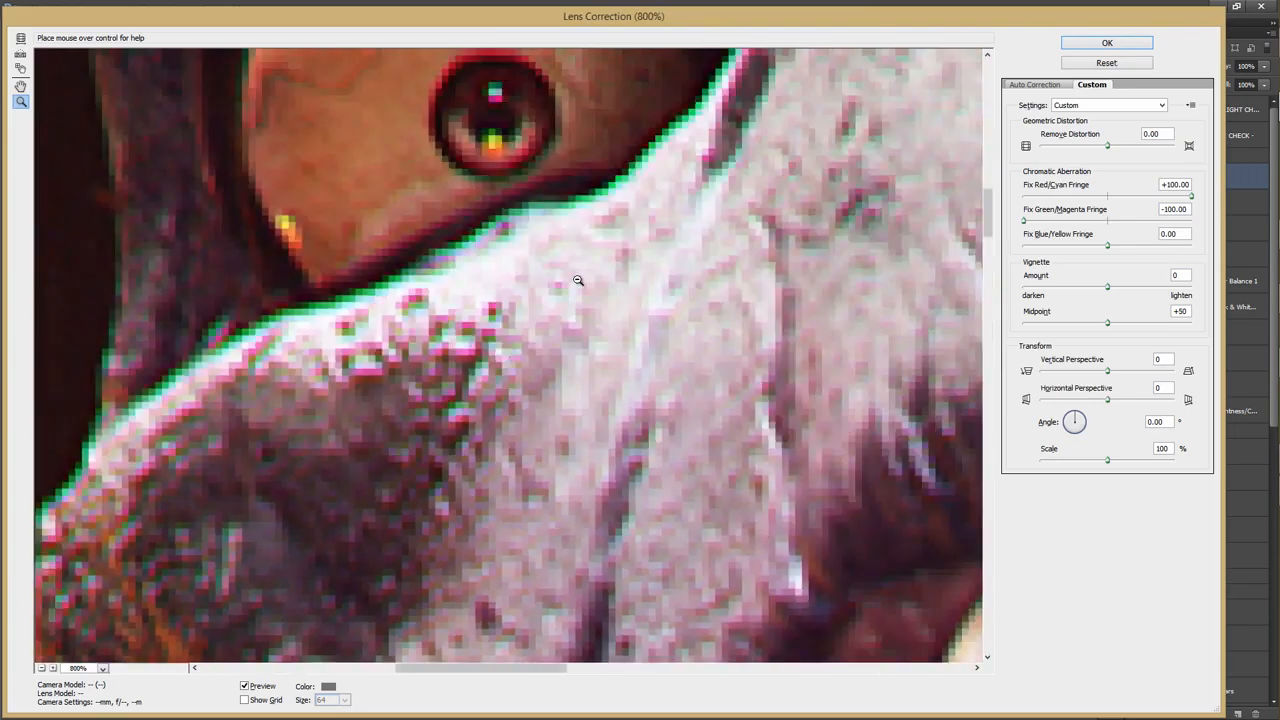
left_click(579, 280, "alt")
left_click(580, 281, "alt")
left_click(580, 283, "alt")
left_click(580, 292, "alt")
left_click_drag(578, 508, 491, 289)
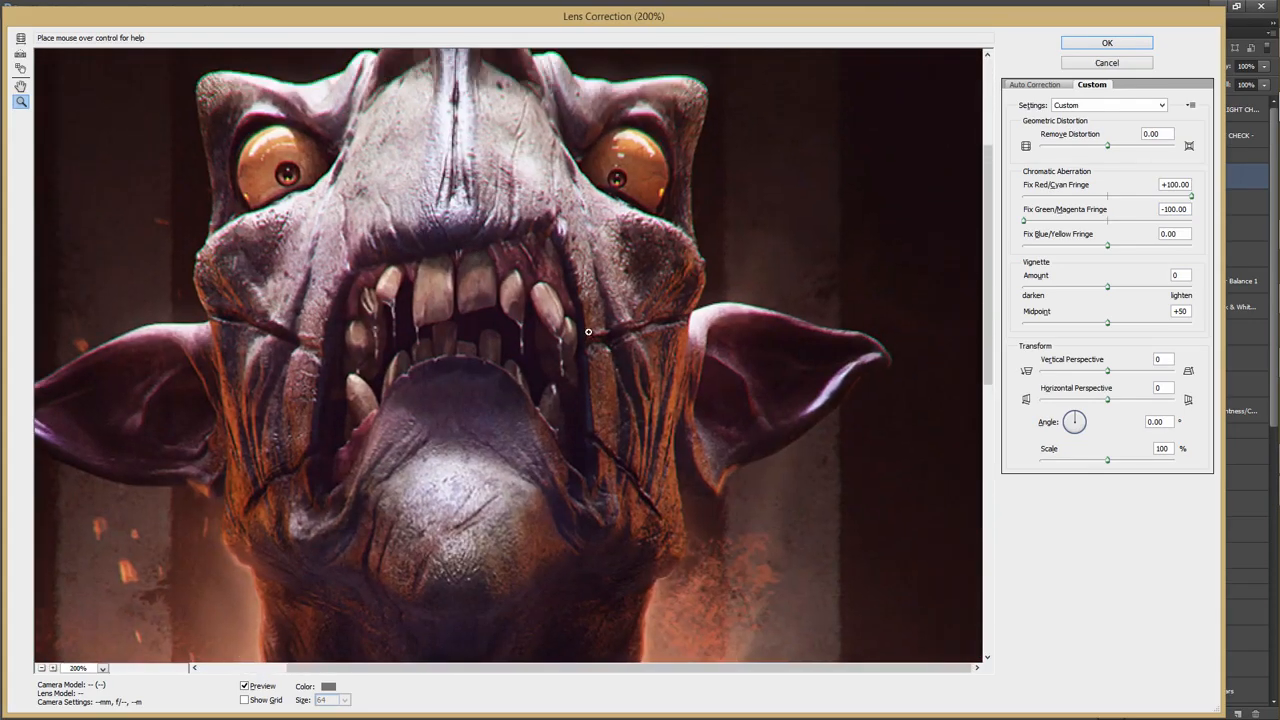
left_click(716, 266)
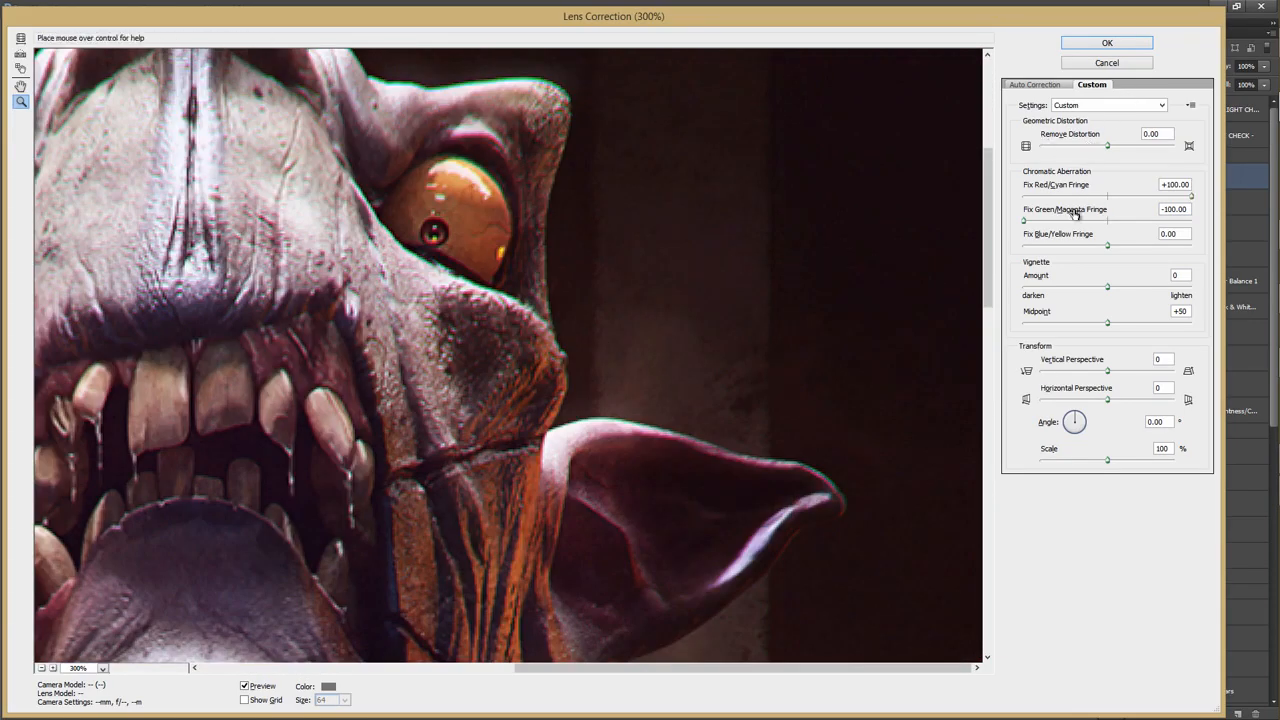
Reduce Fix Red/Cyan Fringe to +34.92 and Fix Green/Magenta Fringe to -52.38, and apply the lens correction.
left_click(1148, 197)
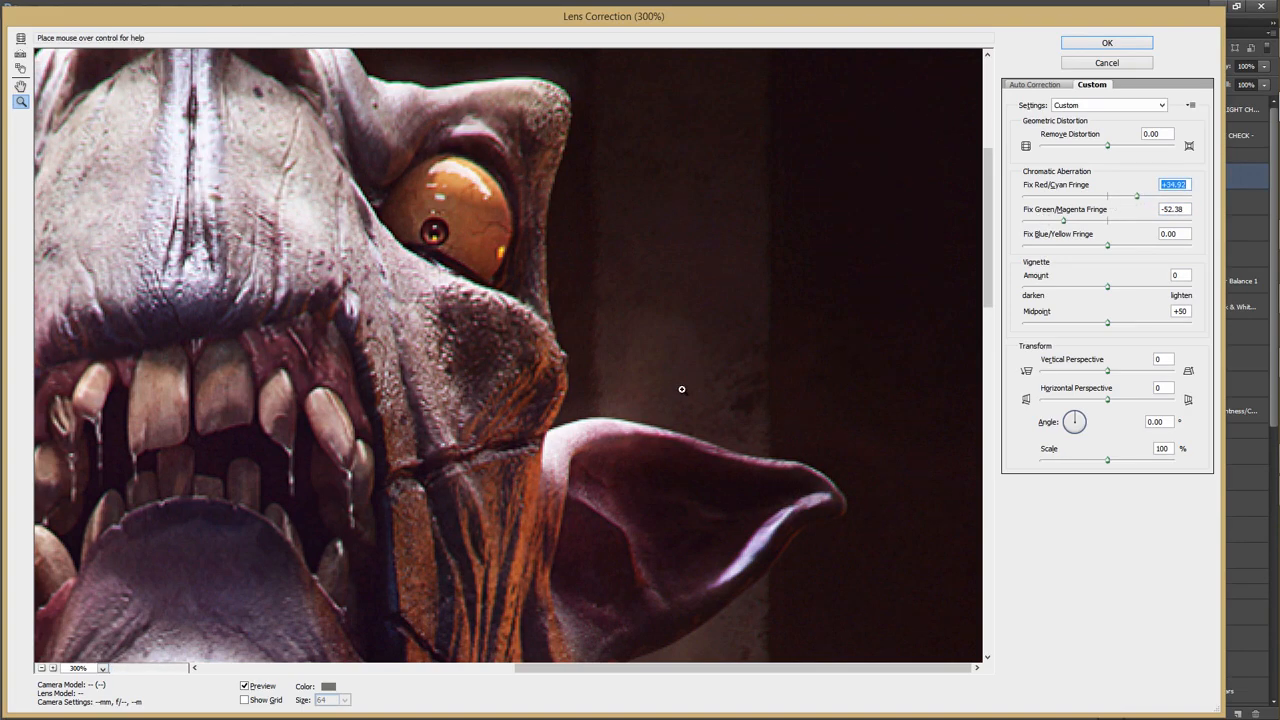
left_click_drag(588, 427, 689, 346)
left_click(686, 345, "alt")
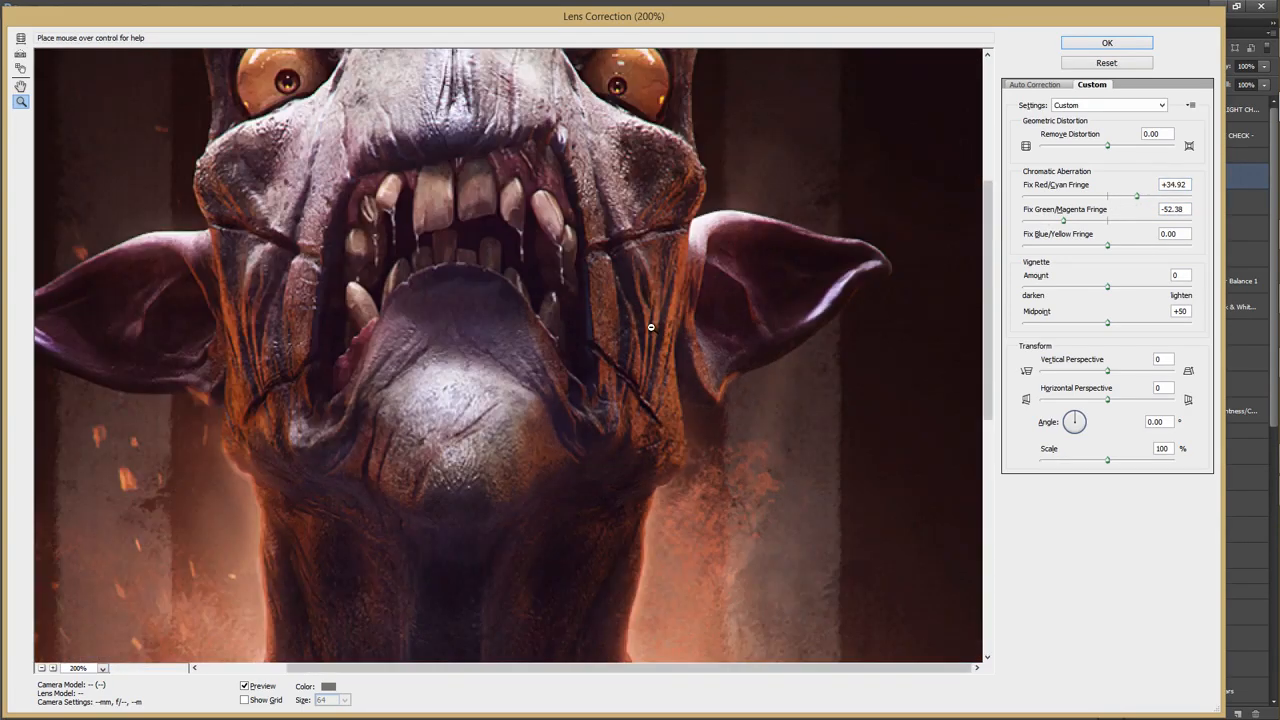
left_click(649, 329, "alt")
left_click(1107, 42)
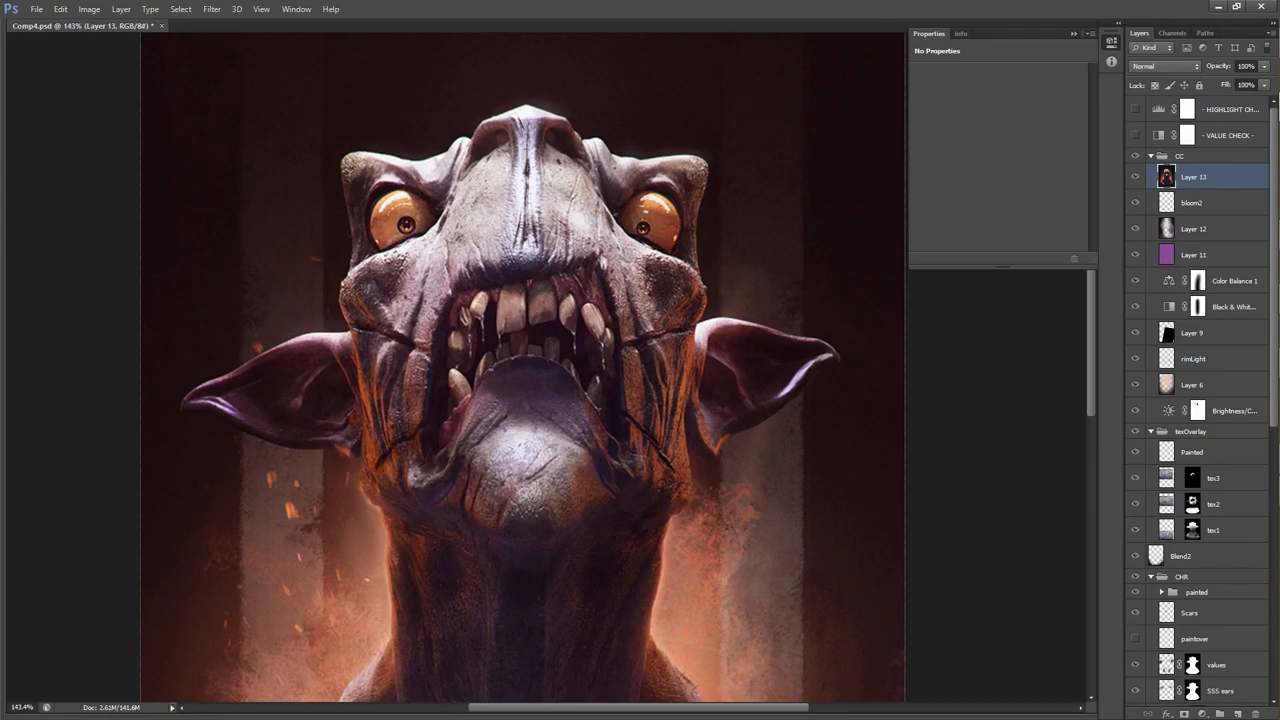
scroll(611, 236, "up", 2)
scroll(611, 236, "down", 4)
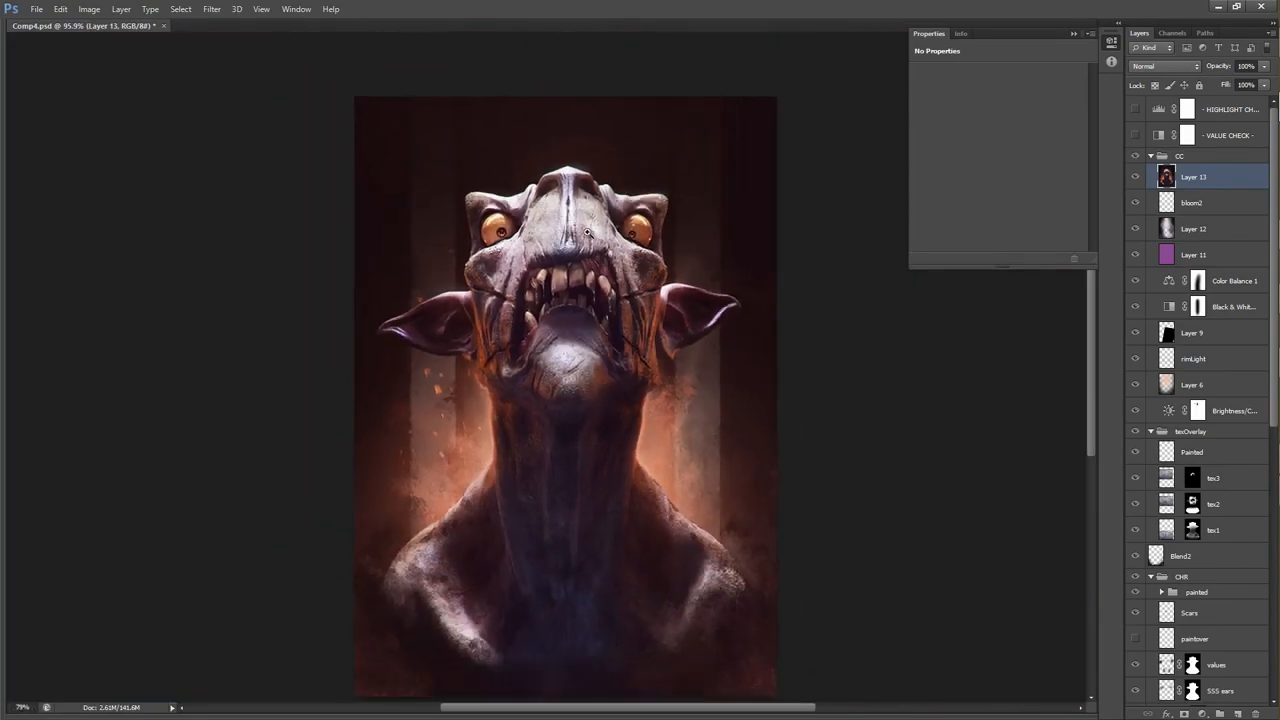